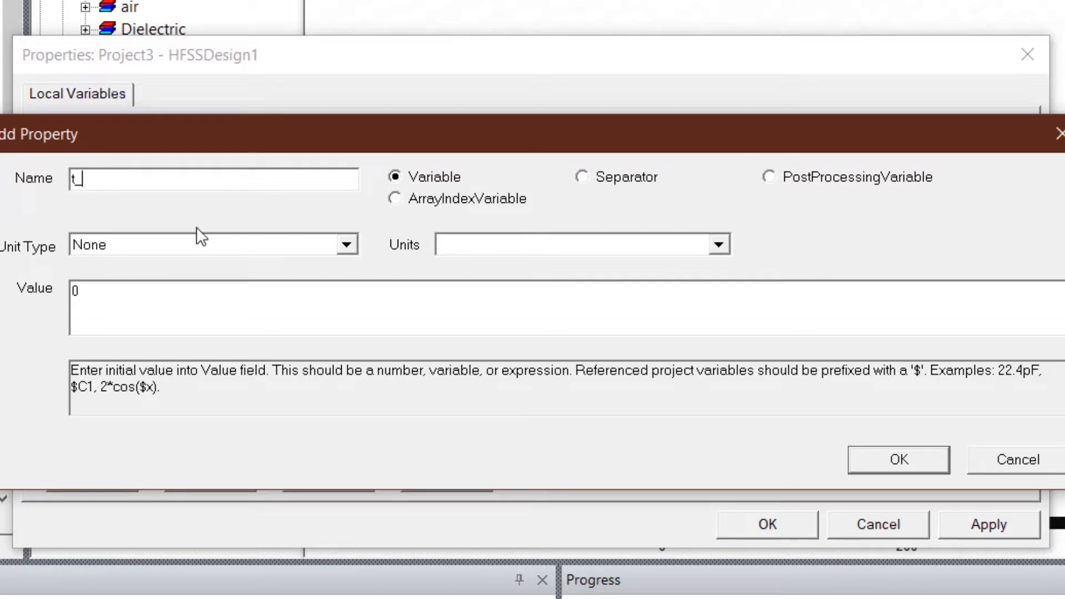
Add a local variable t_m with unit type Length, units um and value 35
left_click(183, 244)
key("l")
left_click(464, 261)
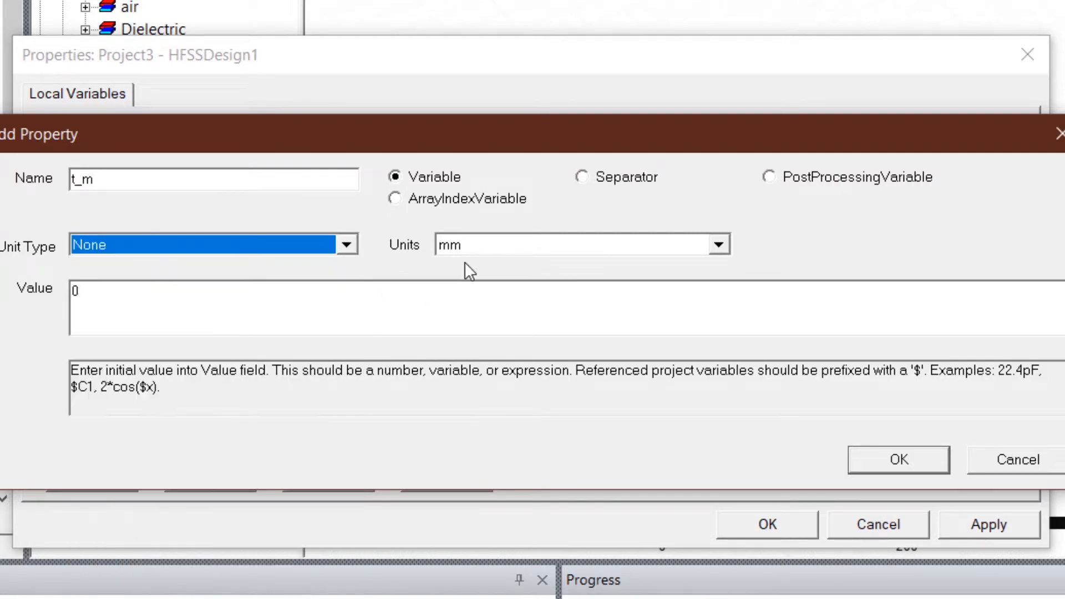
left_click(471, 249)
left_click(477, 312)
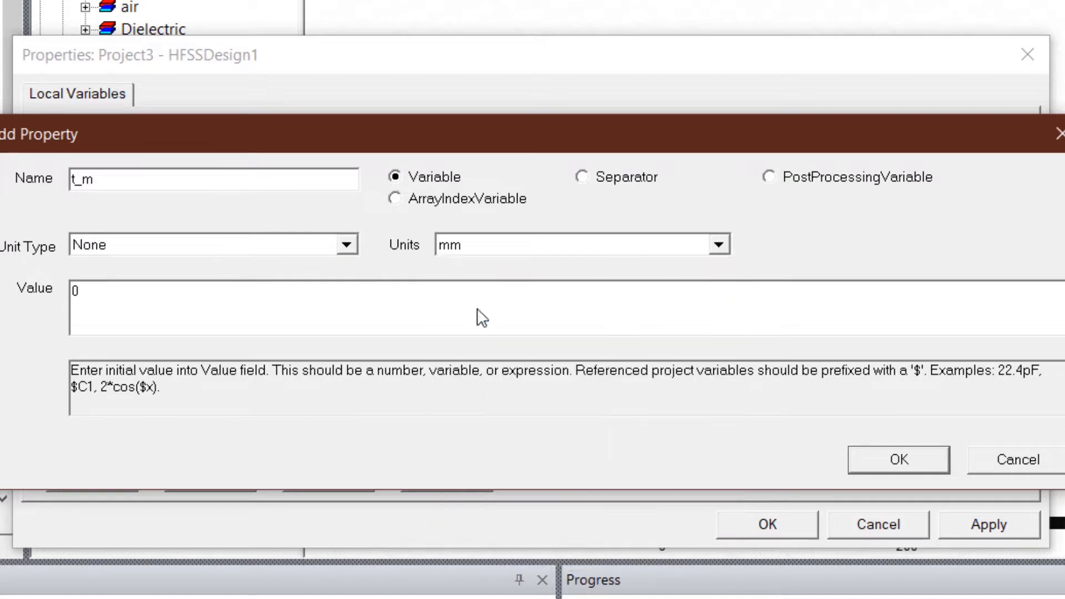
left_click(266, 297)
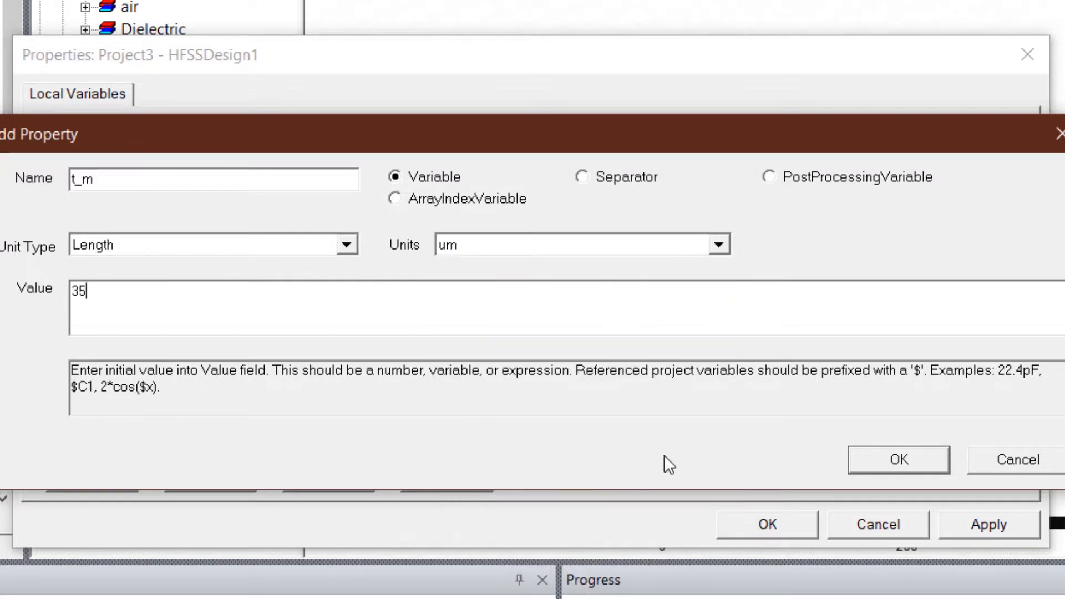
left_click(873, 453)
Enter the description "Thickness of strip" for variable t_m and save the local variables
scroll(376, 387, "down", 1)
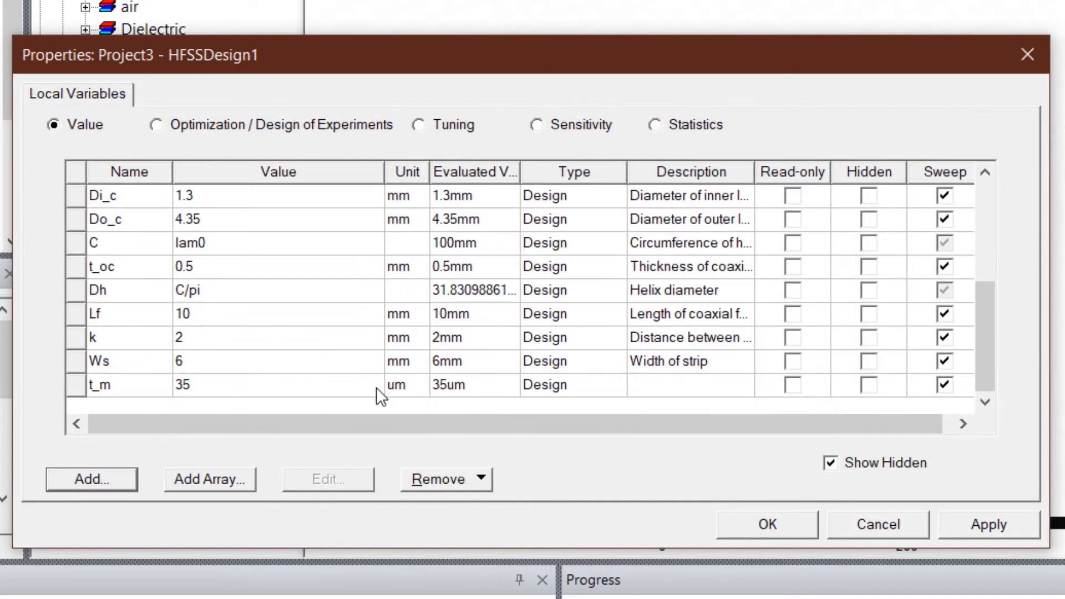
left_click(651, 388)
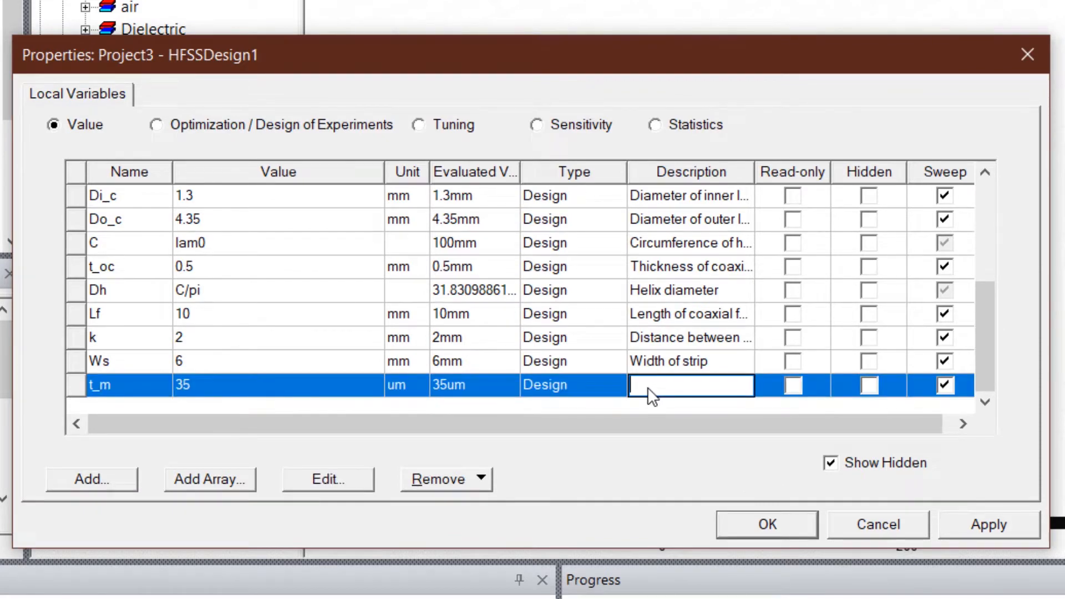
type("Thickness o")
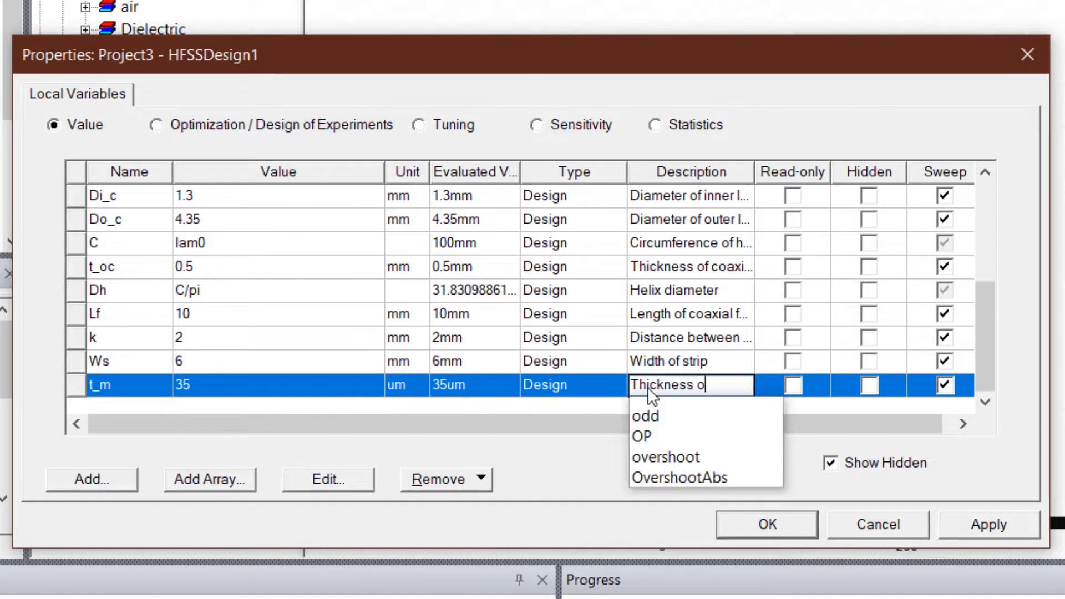
type("f strip")
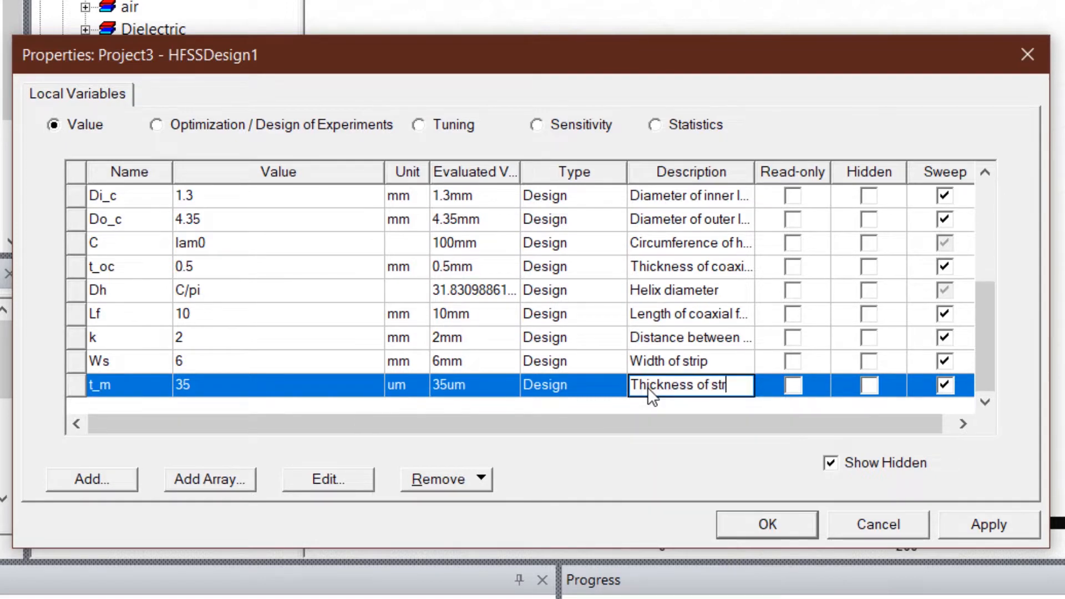
left_click(668, 408)
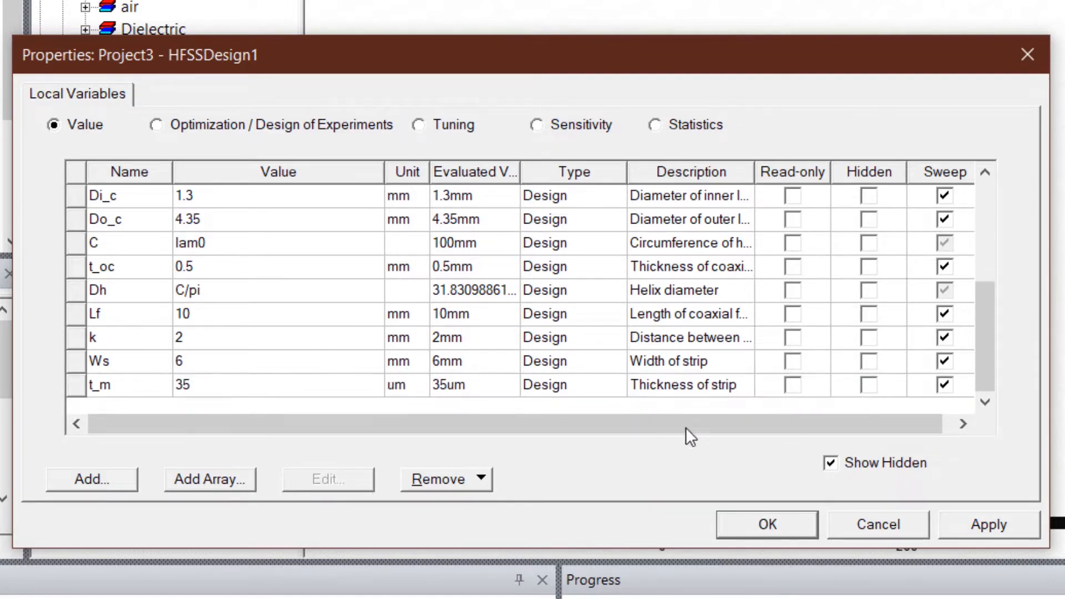
left_click(765, 525)
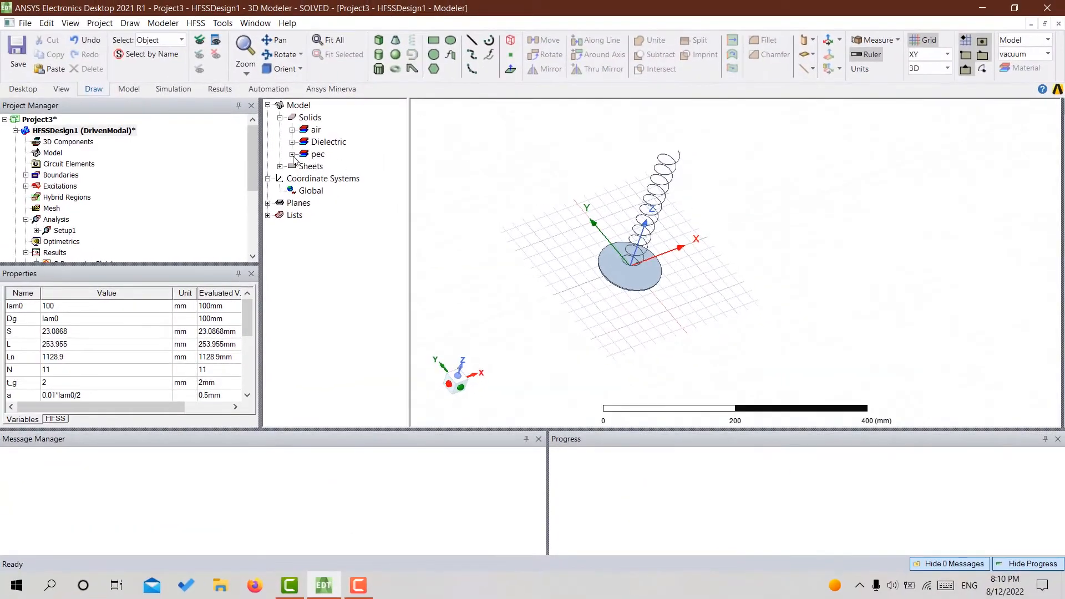
Set the height of the Coaxial_Inner cylinder to Lf+t_g+k-t_m
left_click(292, 155)
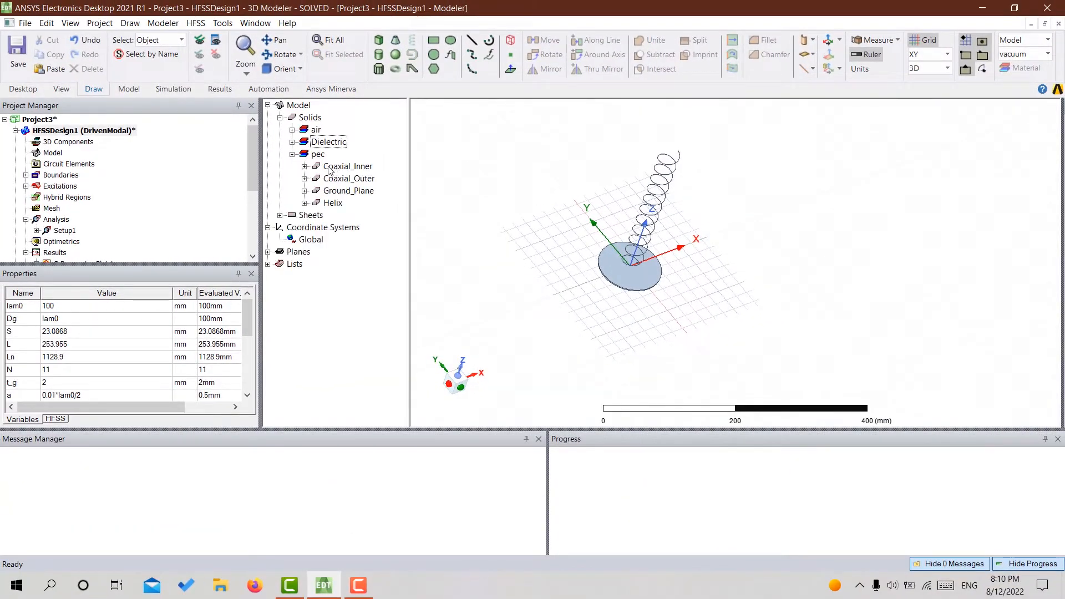
left_click(304, 167)
double_click(355, 178)
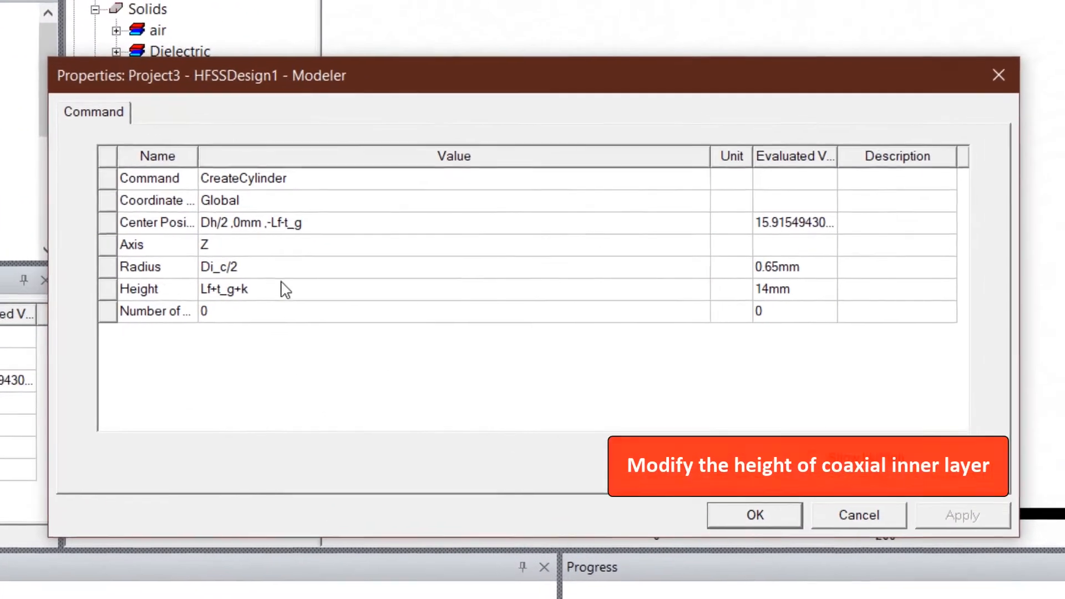
left_click(269, 286)
left_click(269, 287)
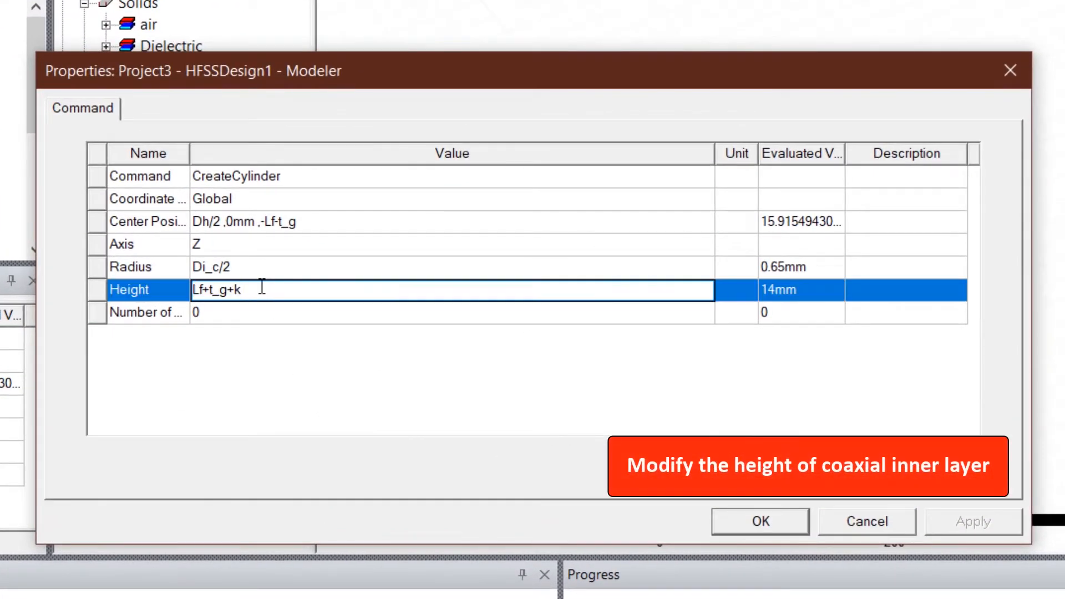
type("-t_m")
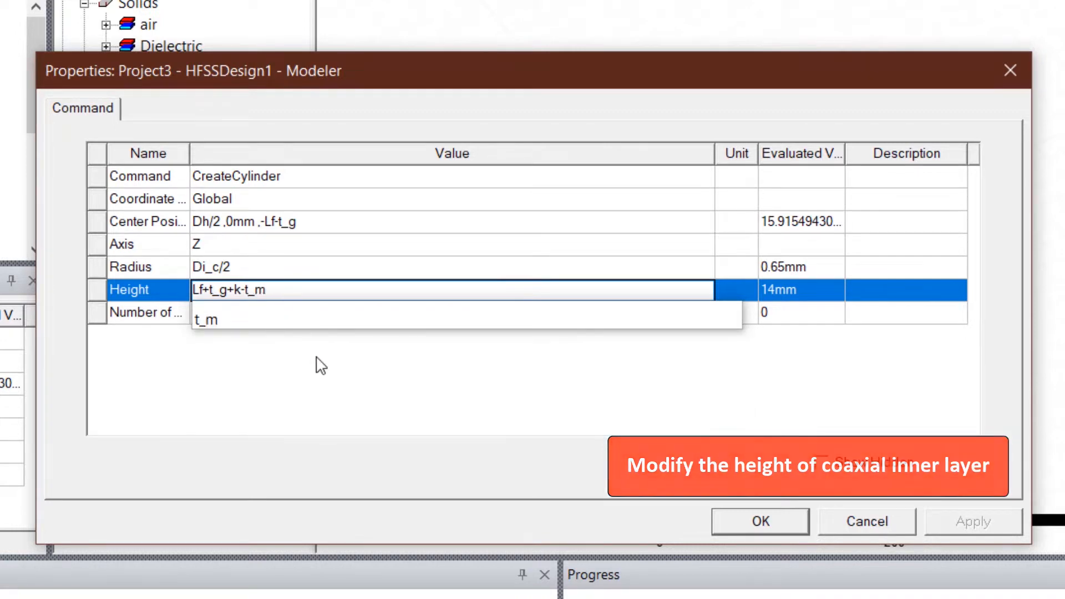
key("Return")
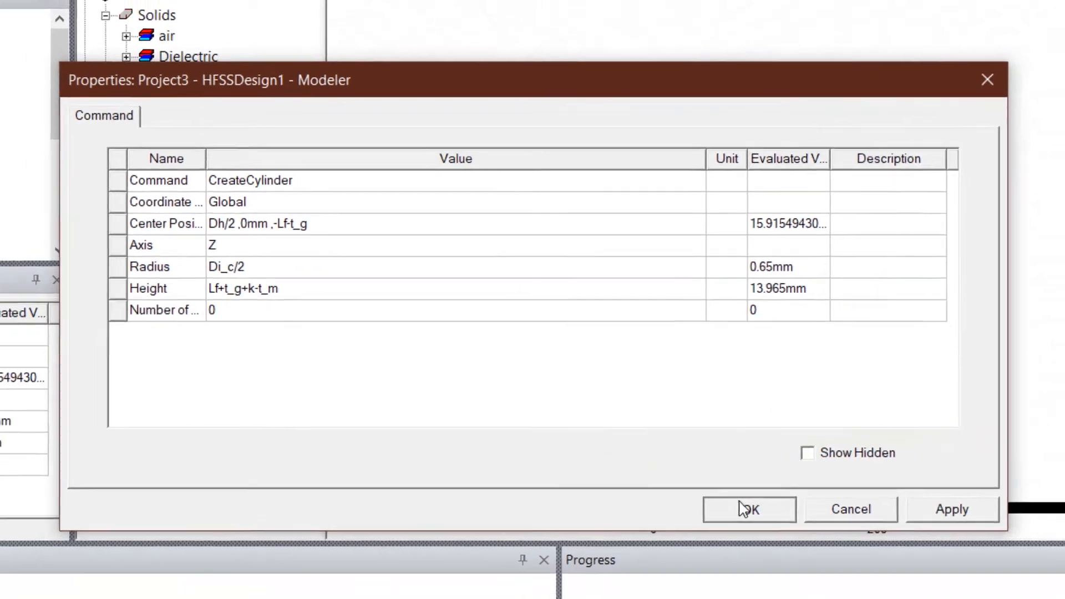
left_click(760, 522)
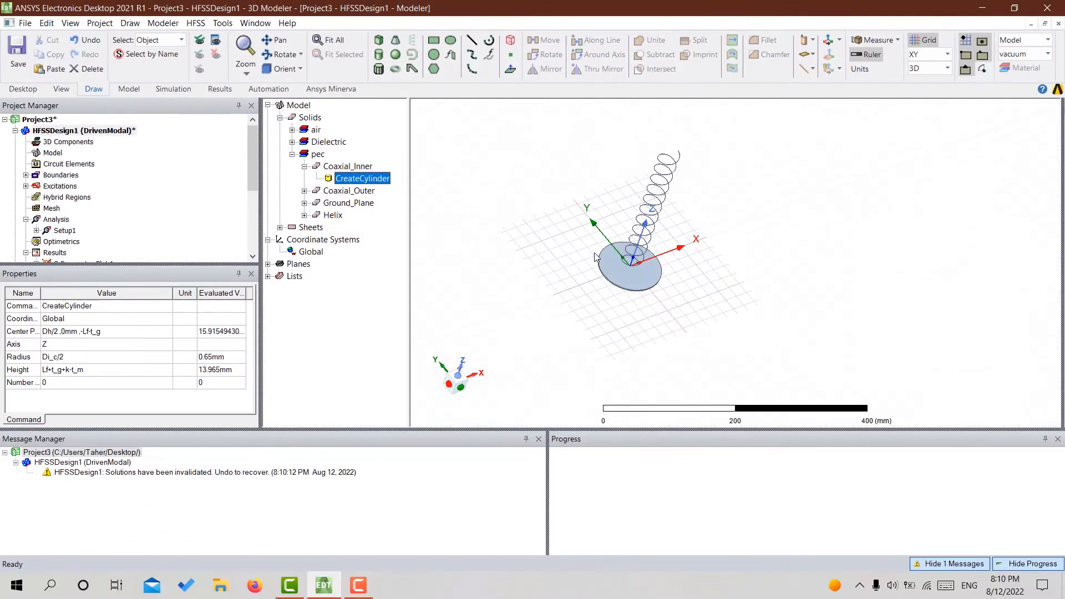
Add a relative coordinate system at the lowest point of the helix's end face, just above the coaxial inner conductor
scroll(595, 256, "up", 10)
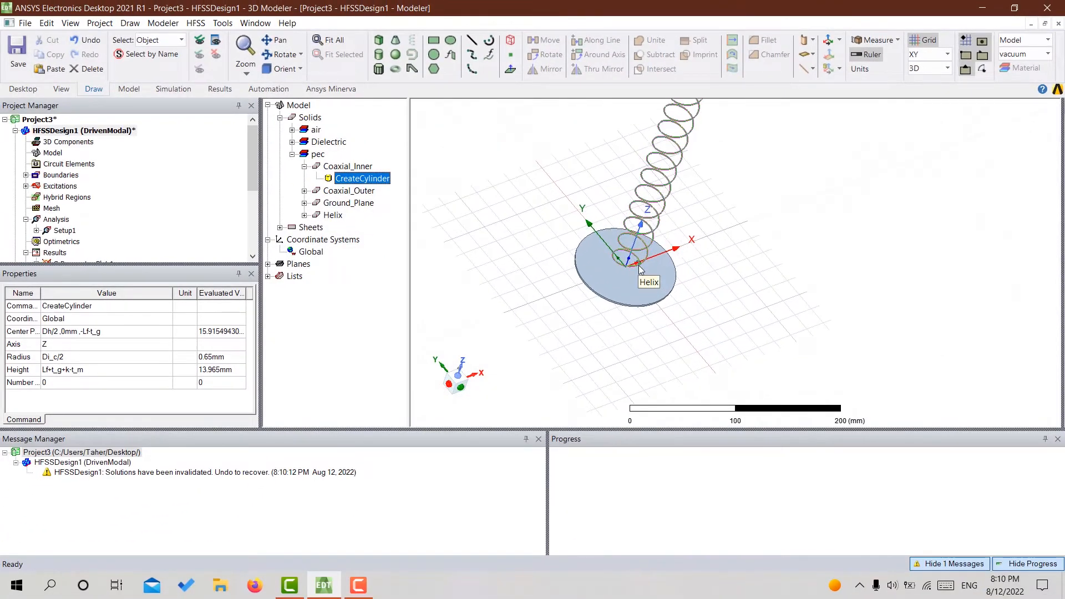
scroll(685, 252, "up", 10)
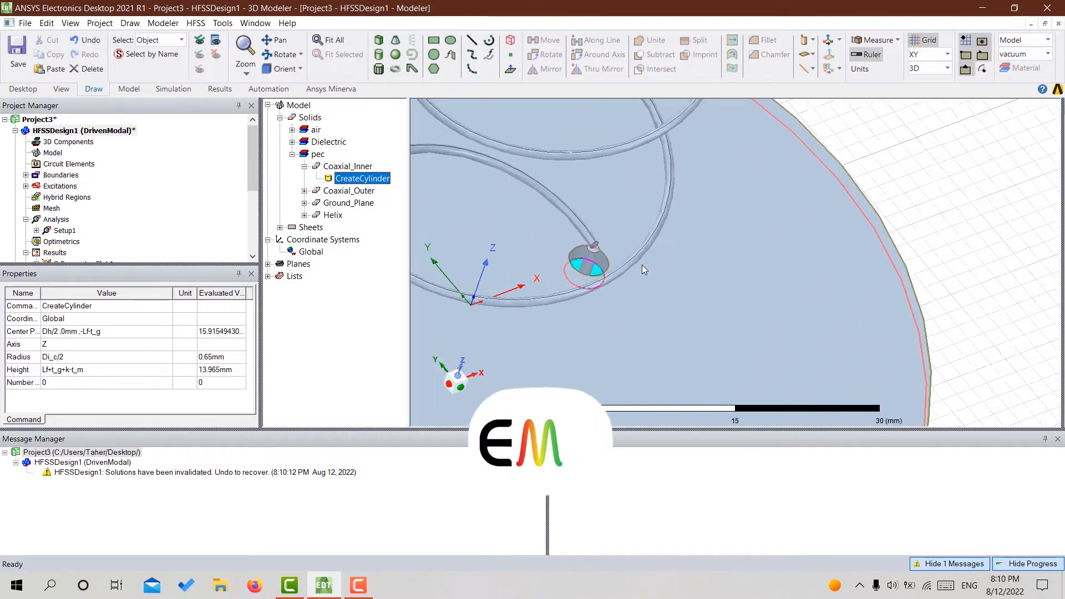
left_click_drag(607, 229, 492, 174, "alt")
scroll(707, 254, "up", 6)
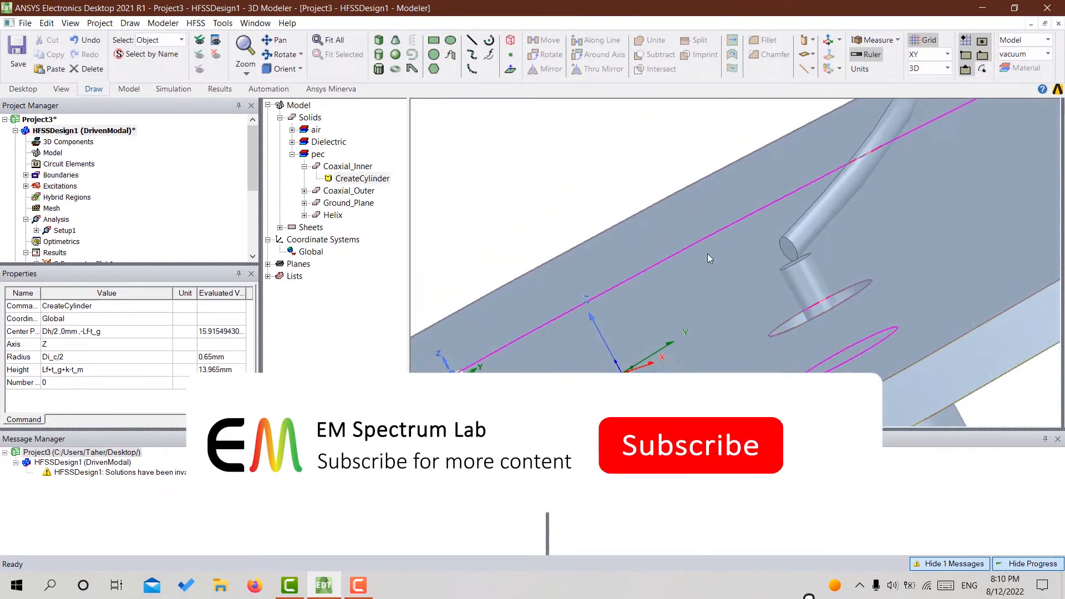
scroll(894, 215, "up", 5)
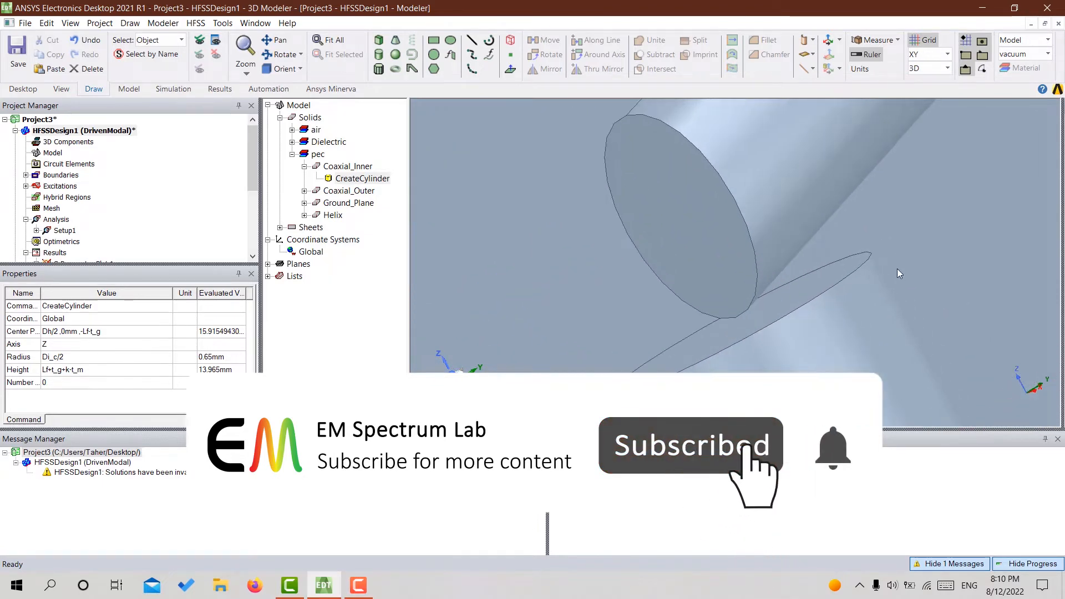
left_click_drag(897, 268, 888, 262, "alt")
left_click(275, 41)
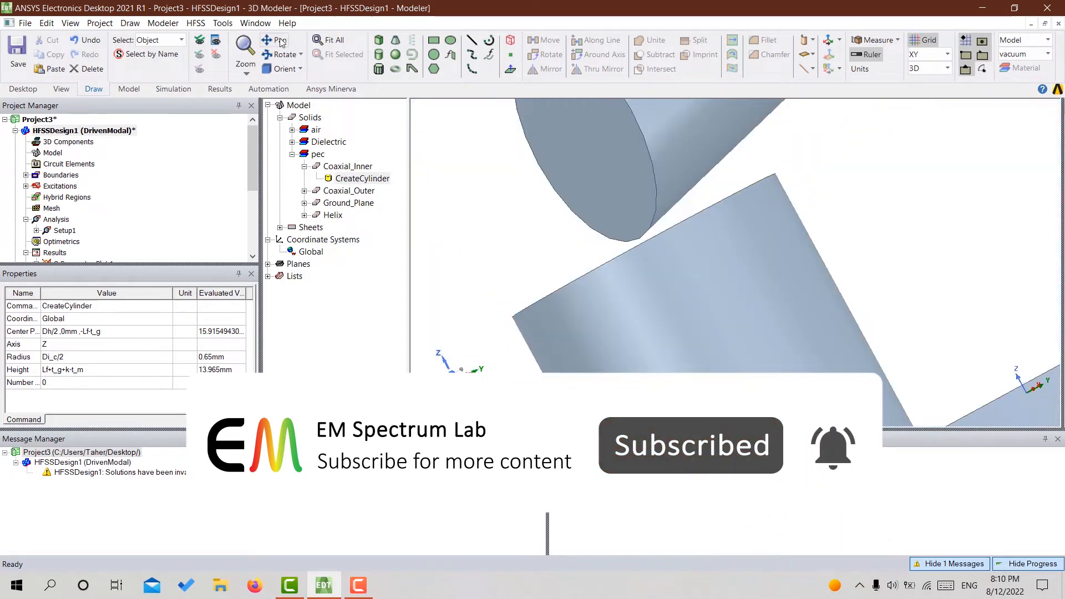
scroll(544, 268, "down", 2)
scroll(544, 269, "down", 1)
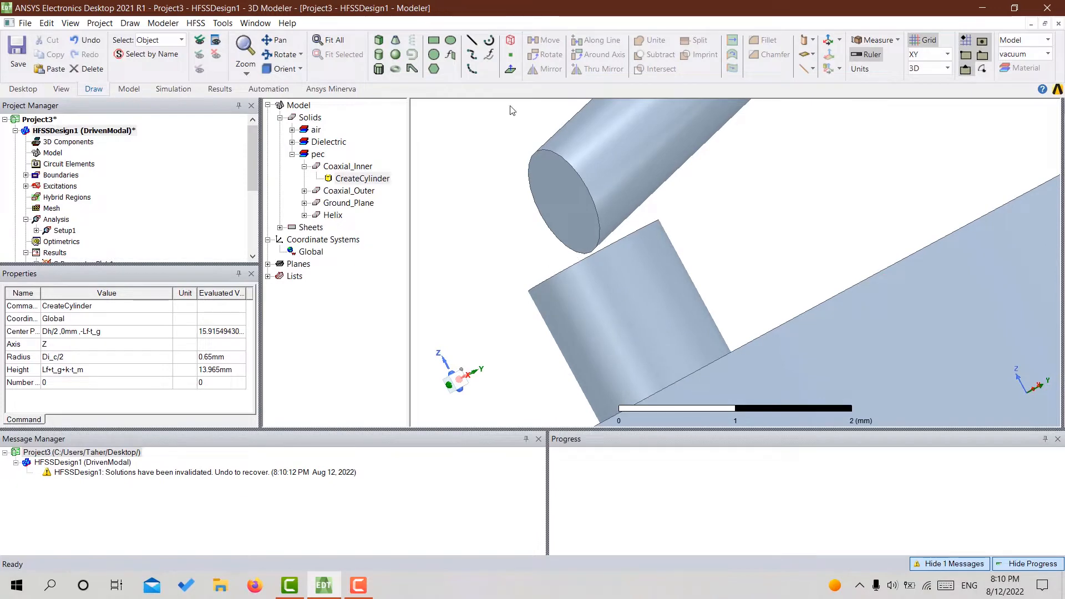
left_click(828, 41)
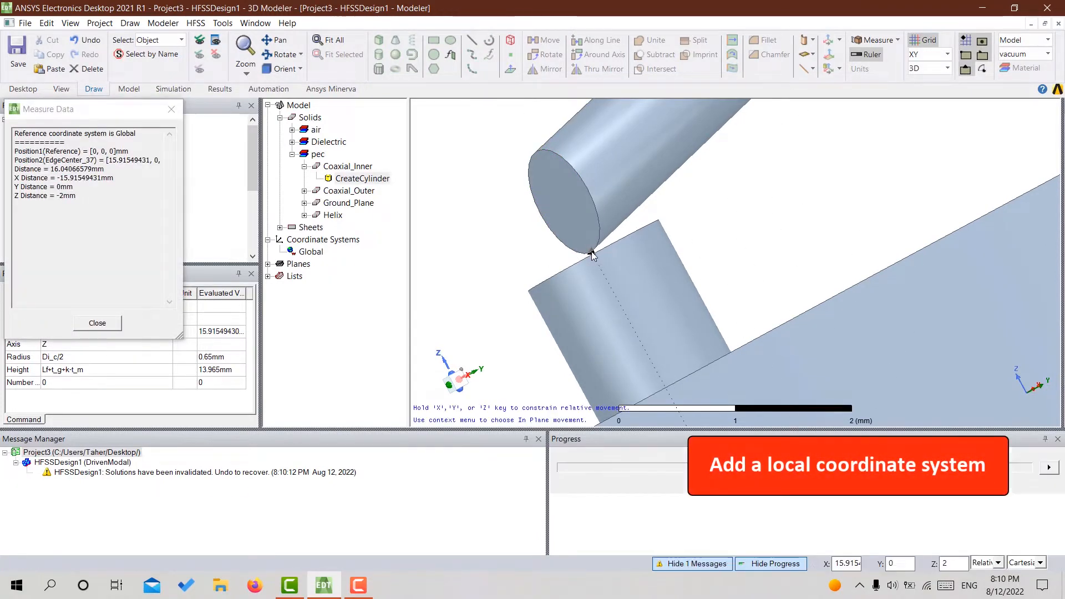
left_click(647, 224)
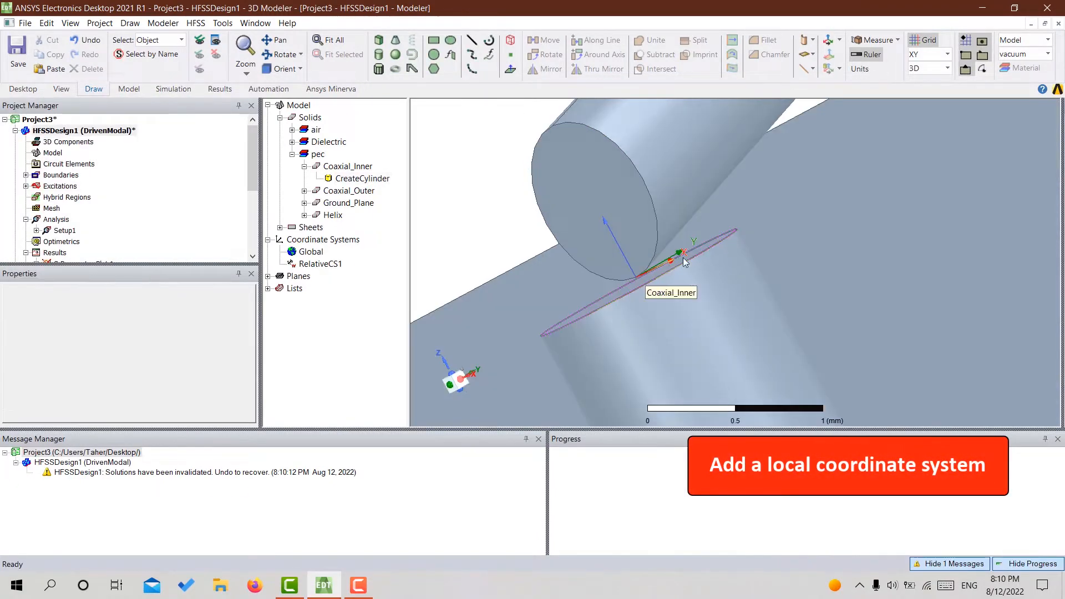
Set the origin of RelativeCS1 to Dh/2, 0, k
double_click(327, 263)
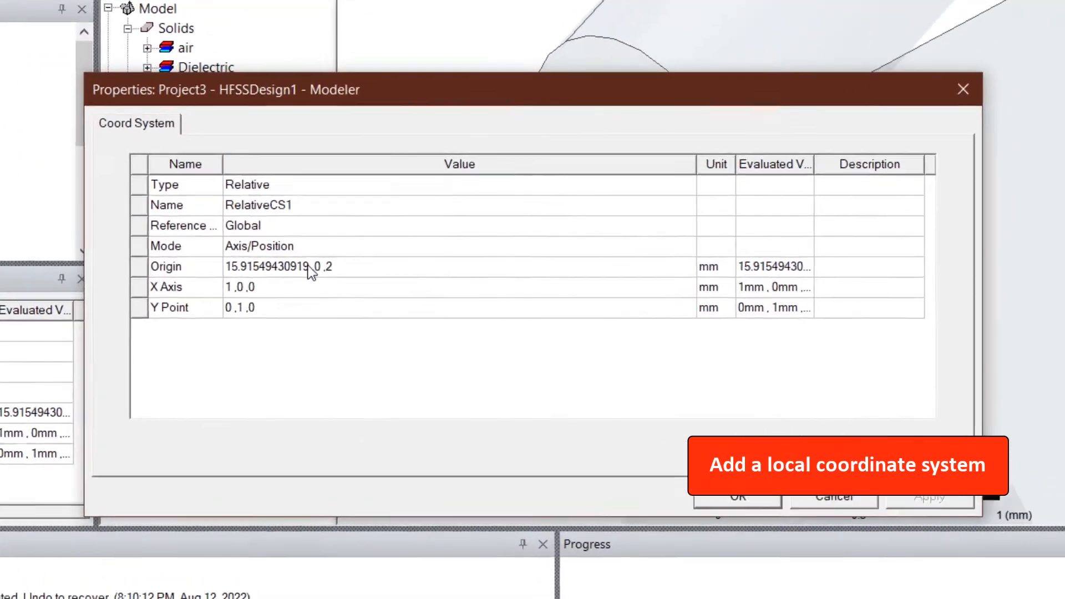
left_click(386, 266)
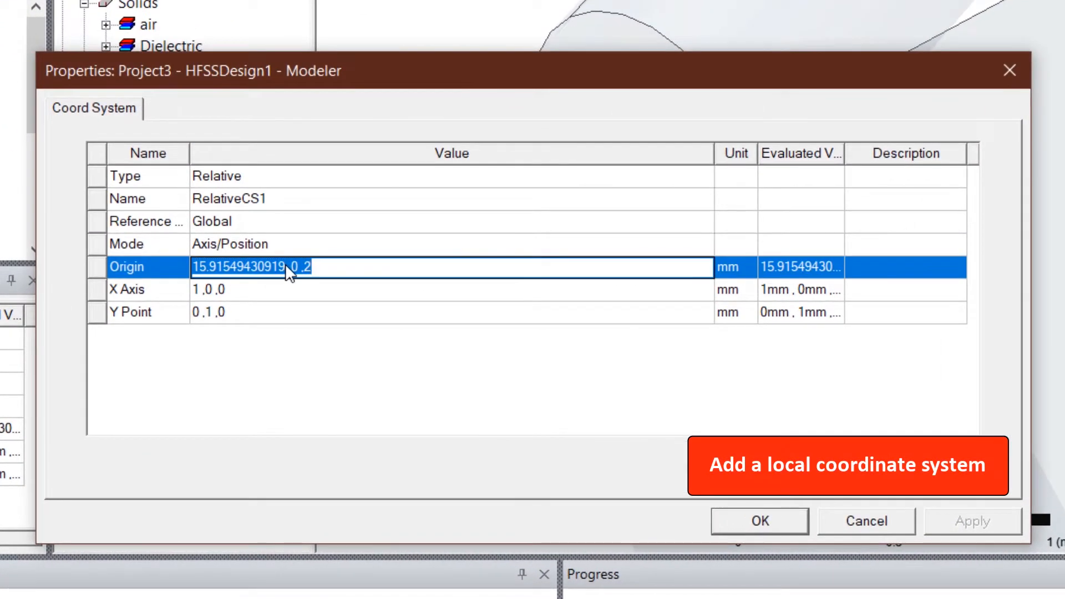
left_click_drag(387, 266, 382, 266)
left_click_drag(277, 266, 176, 261)
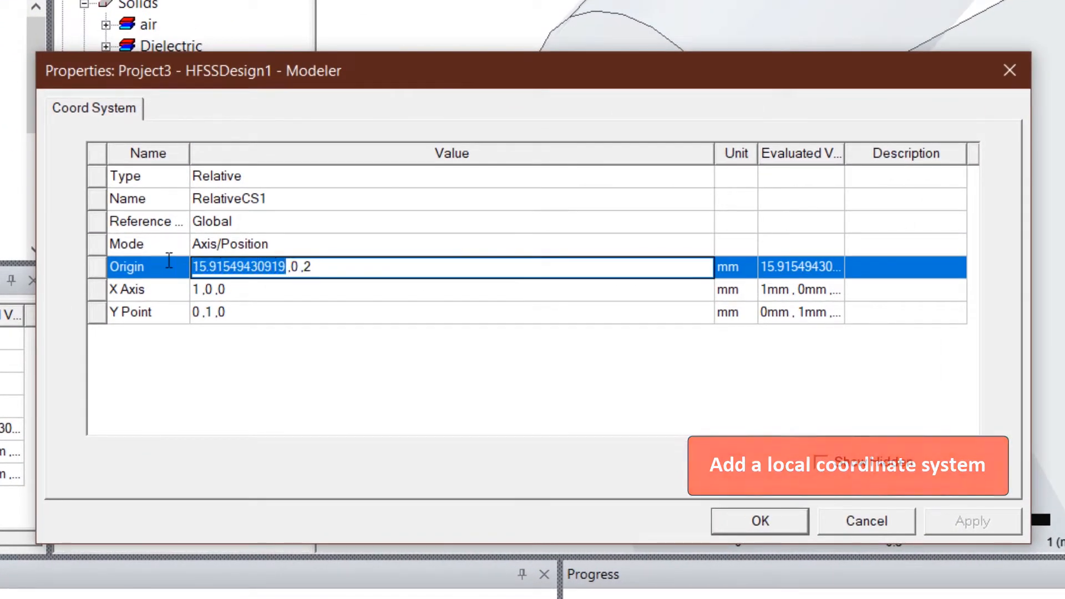
type("Dh/")
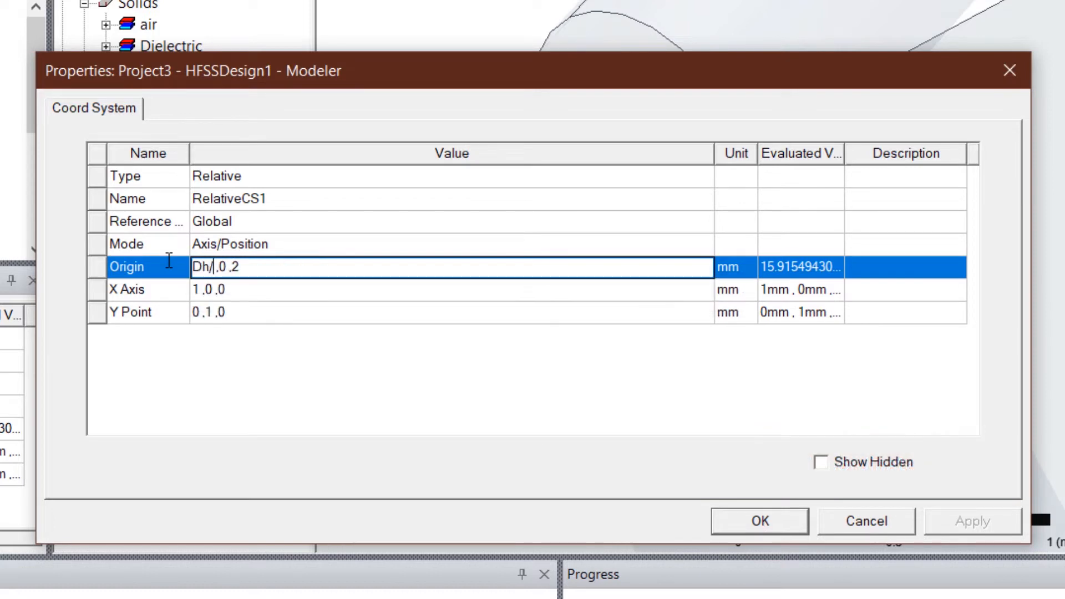
type("k")
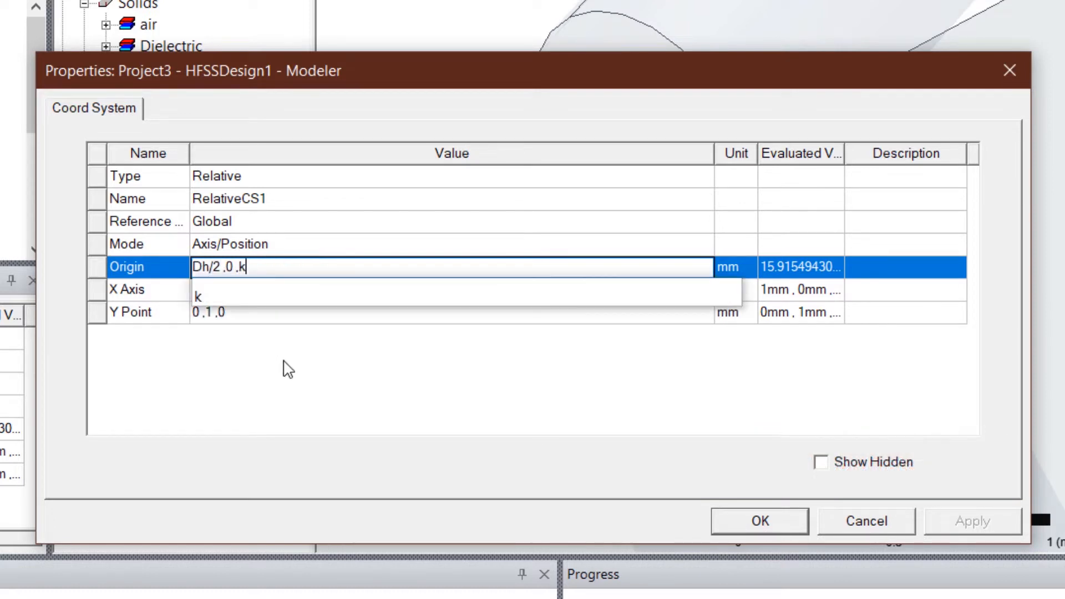
left_click(288, 368)
left_click(757, 520)
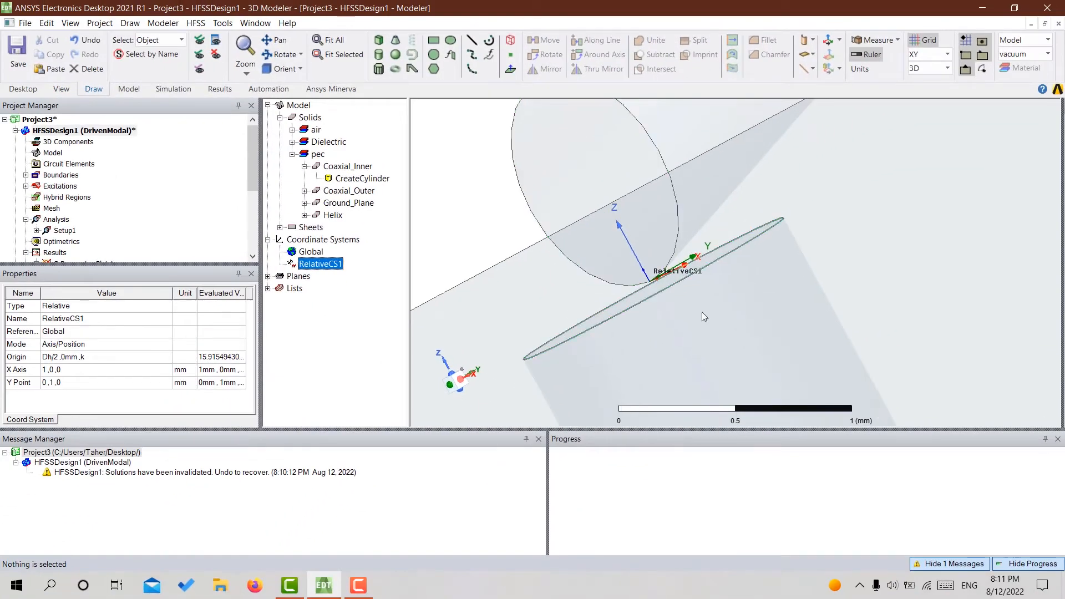
Draw a rectangle for the strip on the XZ plane, across the helix end just above the coaxial inner conductor
left_click(474, 199)
scroll(663, 287, "down", 2)
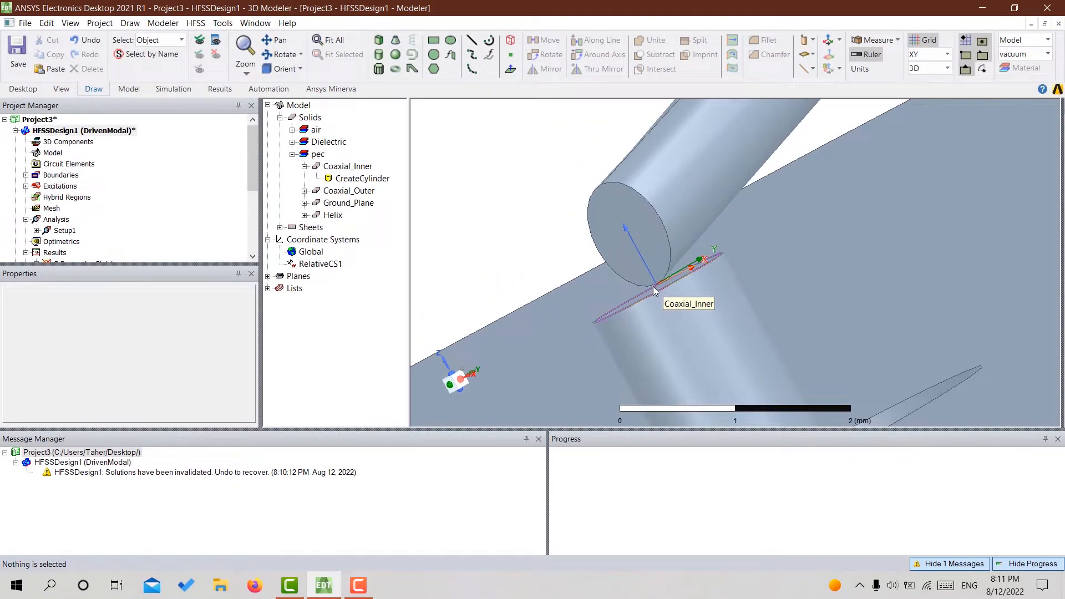
left_click(947, 54)
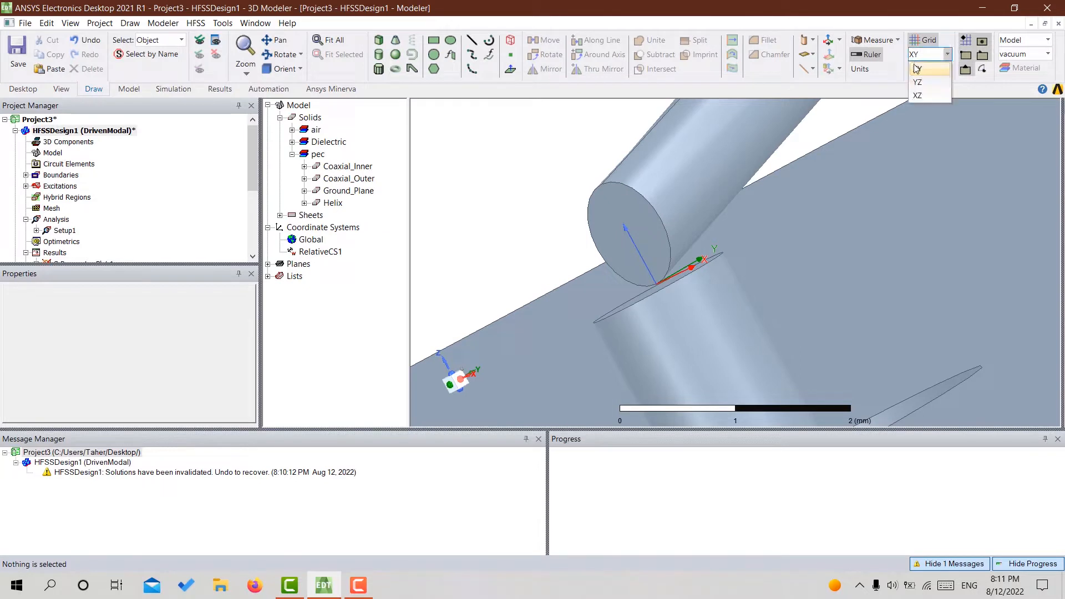
left_click(921, 88)
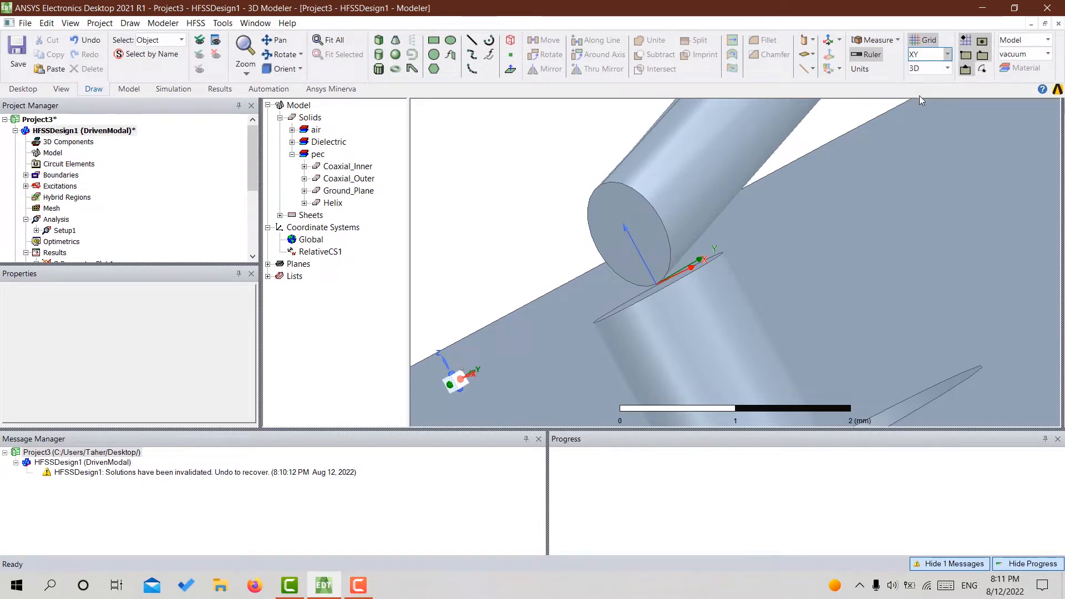
left_click(433, 39)
left_click(593, 297)
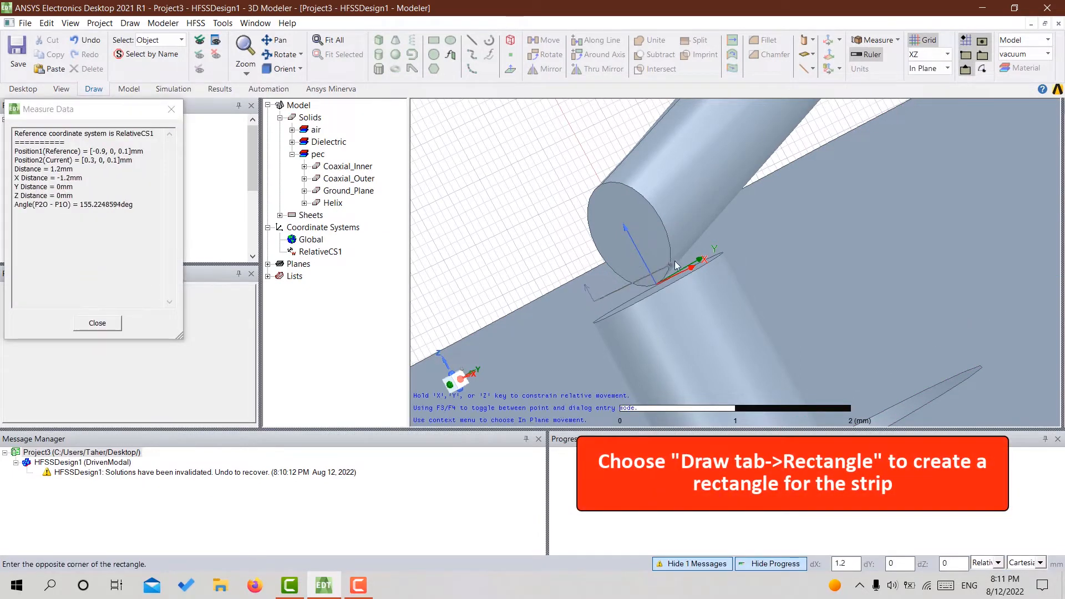
left_click(707, 217)
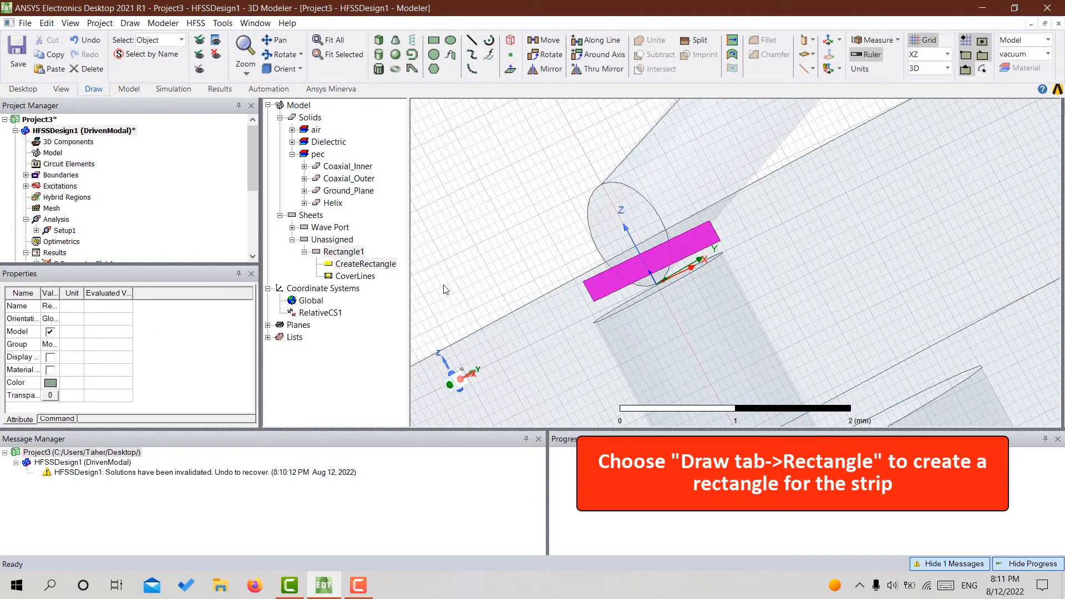
Rename Rectangle1 to Strip and set its color to the grey-blue custom color with RGB 143, 159, 175
double_click(344, 253)
double_click(376, 216)
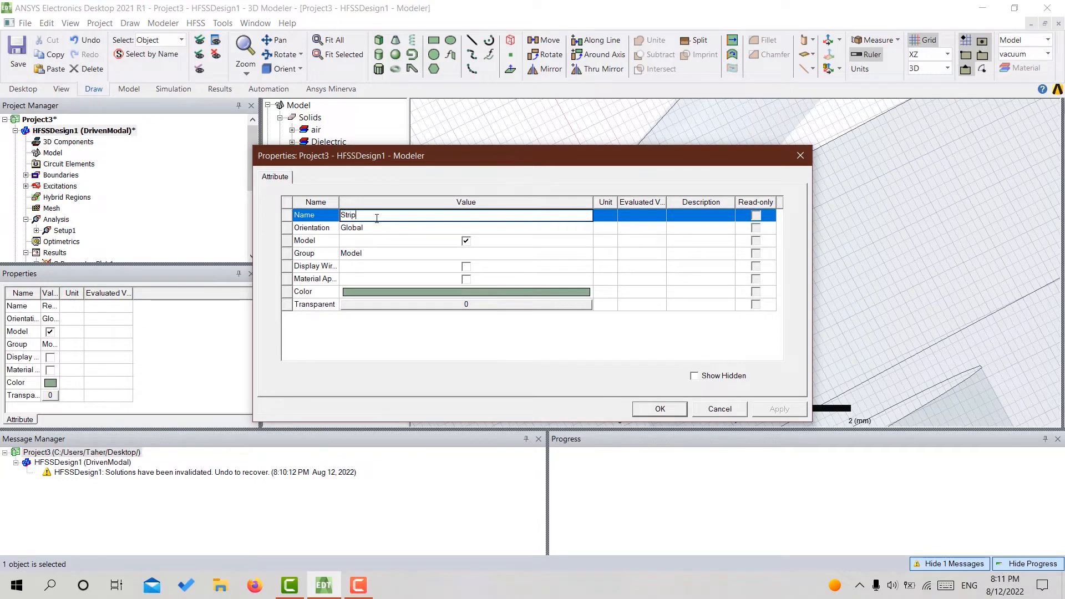
left_click(452, 297)
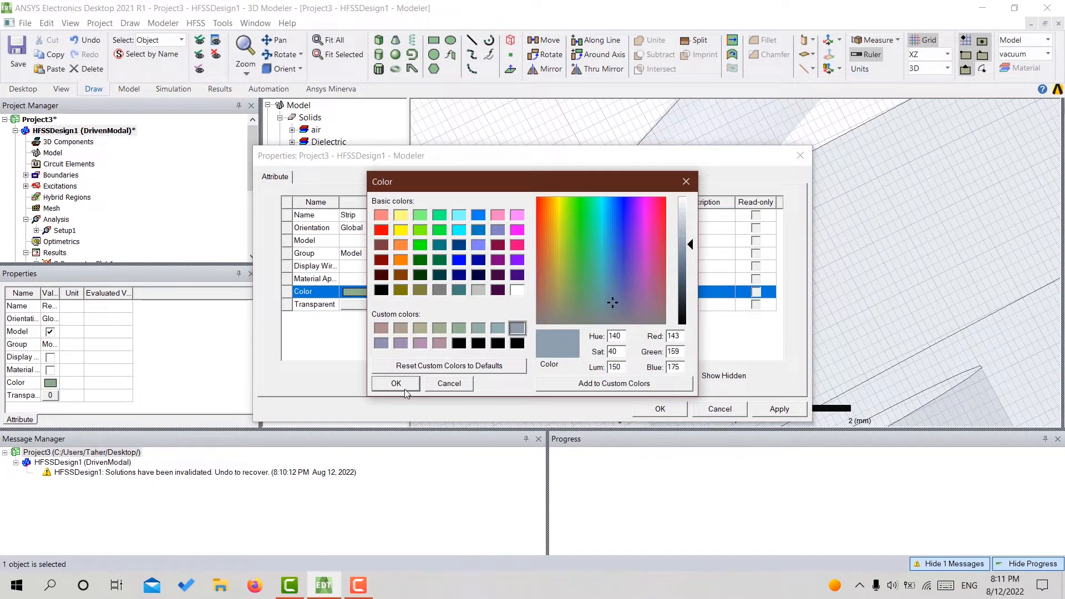
left_click(404, 387)
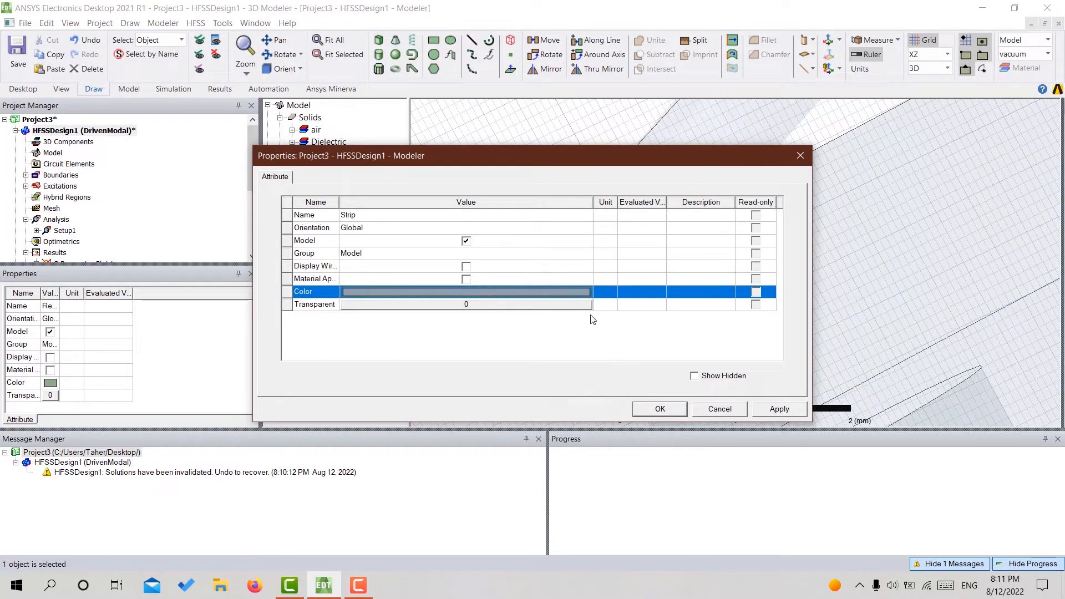
left_click(658, 409)
Set the position of the Strip rectangle to -Ws/2, 0mm, -t_m in RelativeCS1
double_click(369, 264)
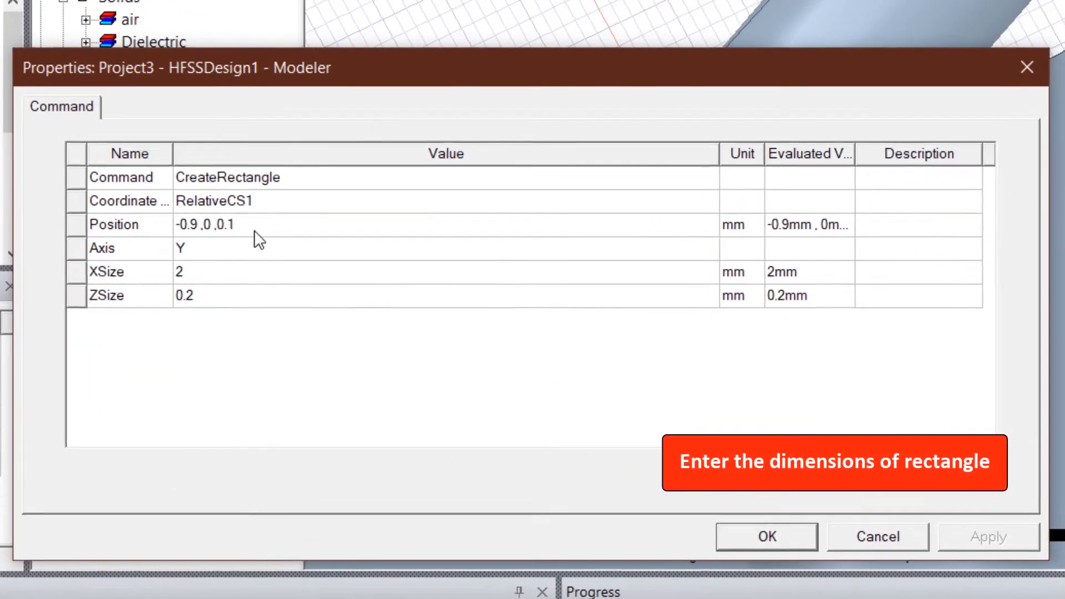
left_click(384, 243)
type("-Ws")
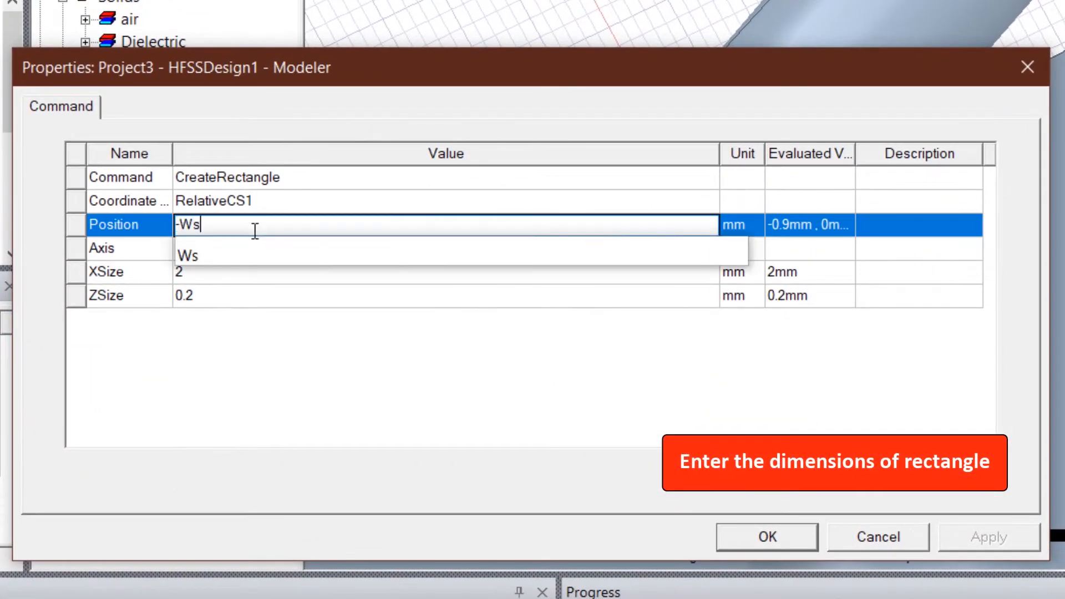
type("/")
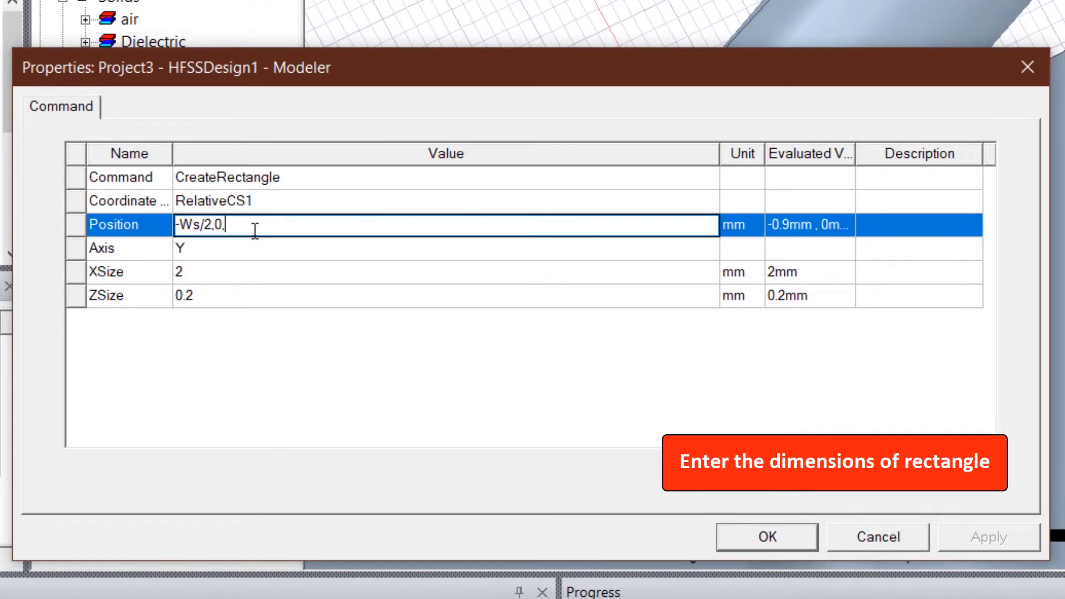
type("2 ,0mm ,-t_")
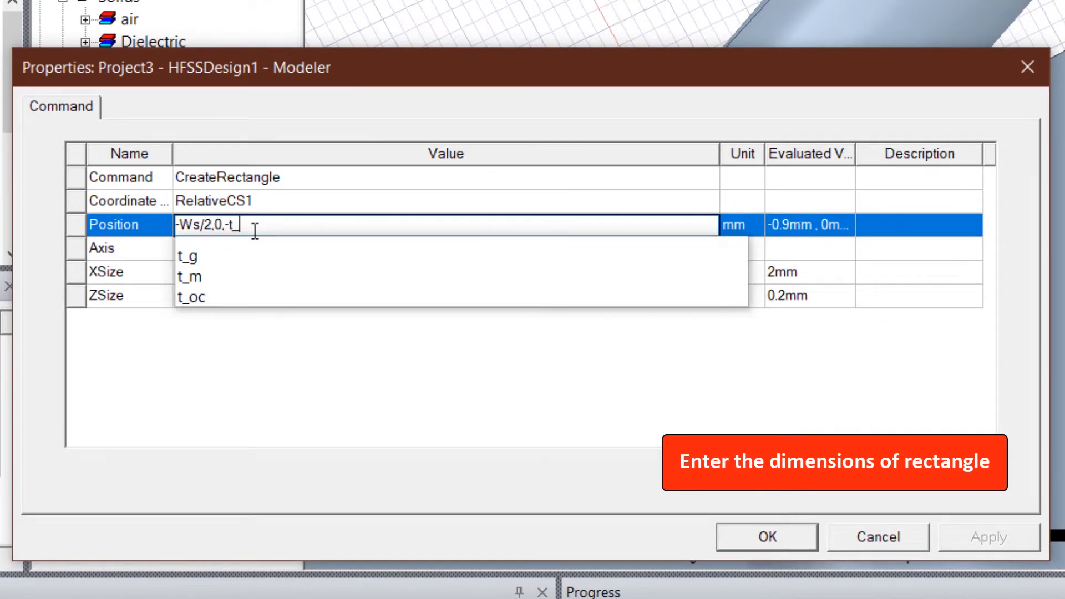
type("m")
left_click(209, 293)
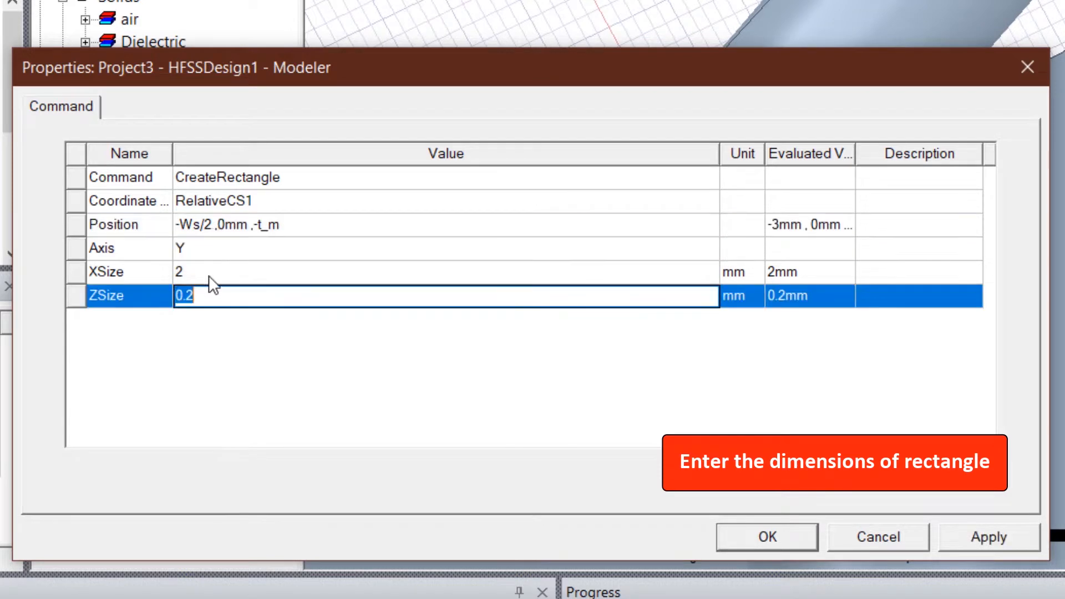
Set the Strip rectangle's XSize to Ws and its ZSize to t_m
left_click(209, 274)
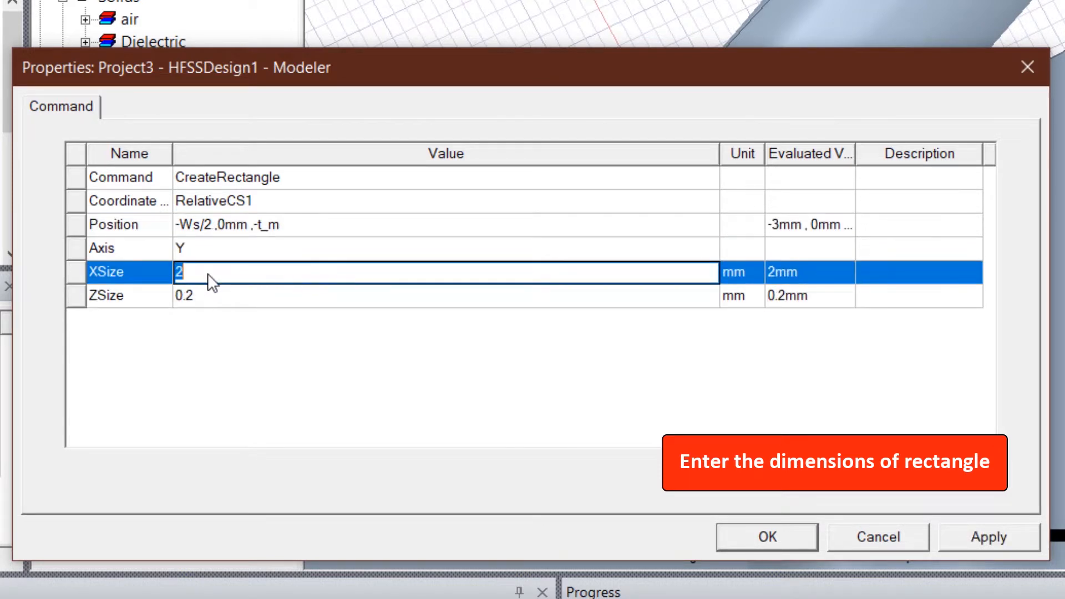
type("Ws")
left_click(193, 299)
left_click(194, 299)
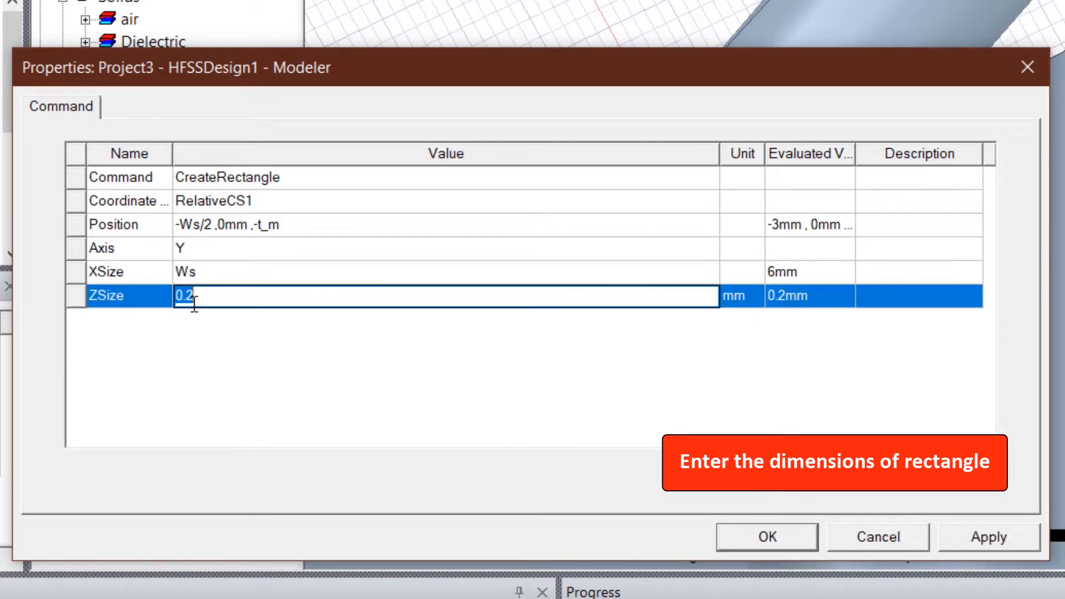
type("t_m")
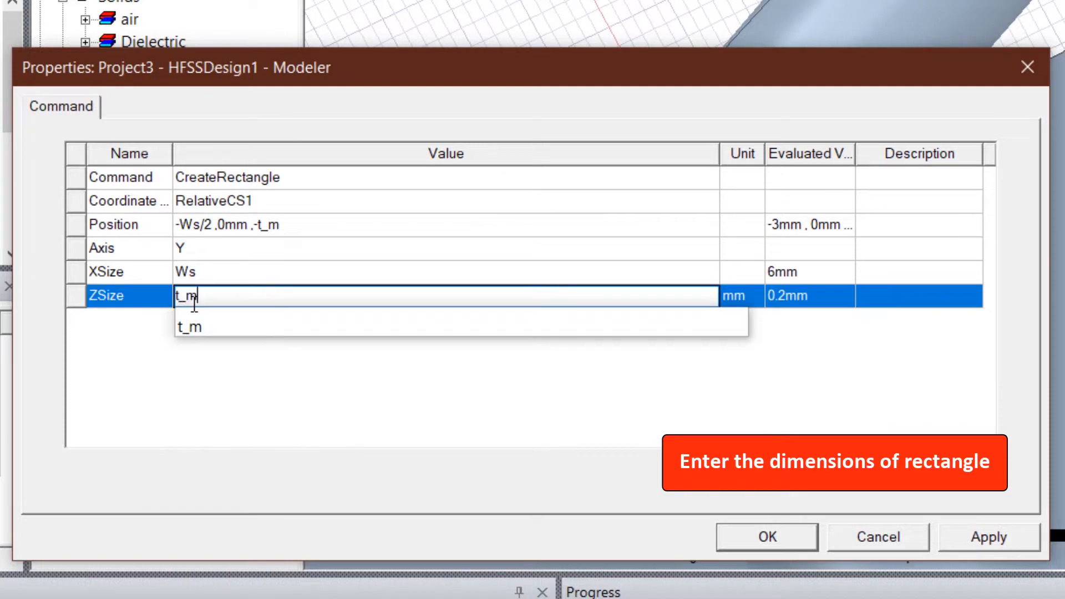
left_click(490, 434)
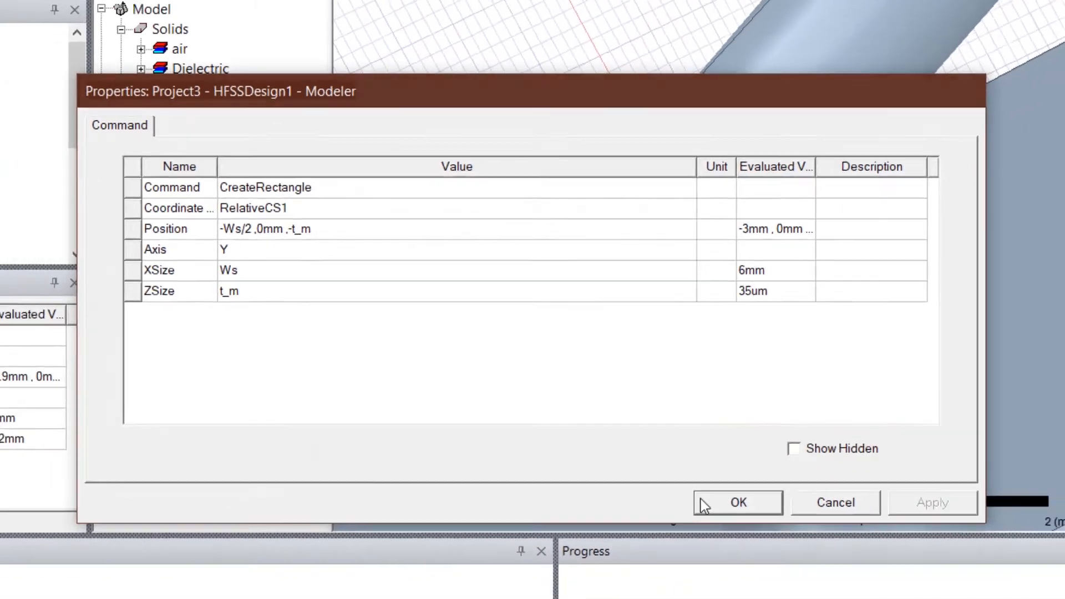
left_click(724, 534)
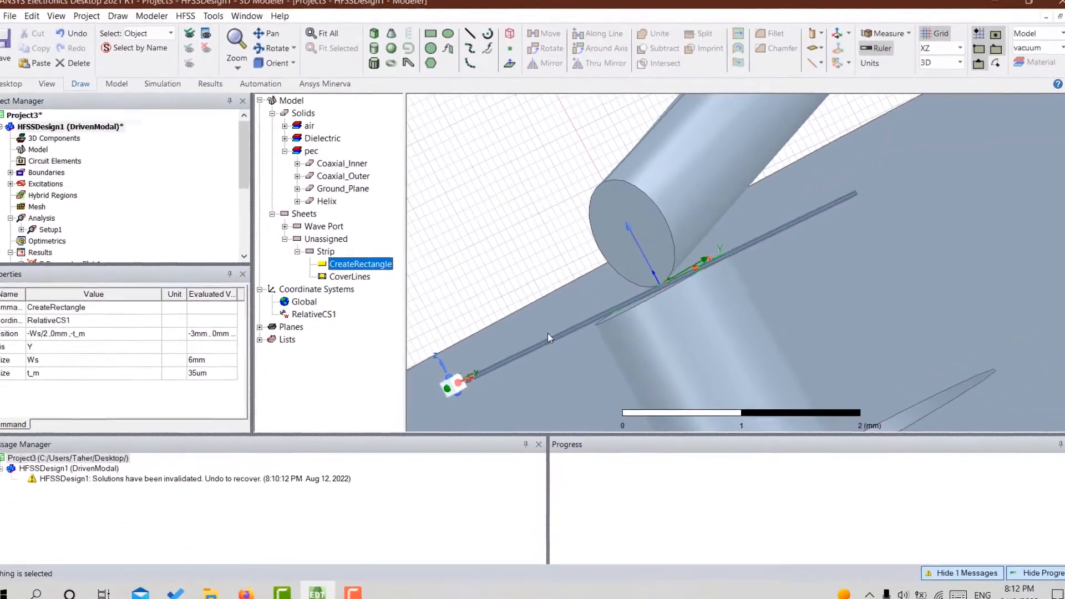
left_click(539, 320)
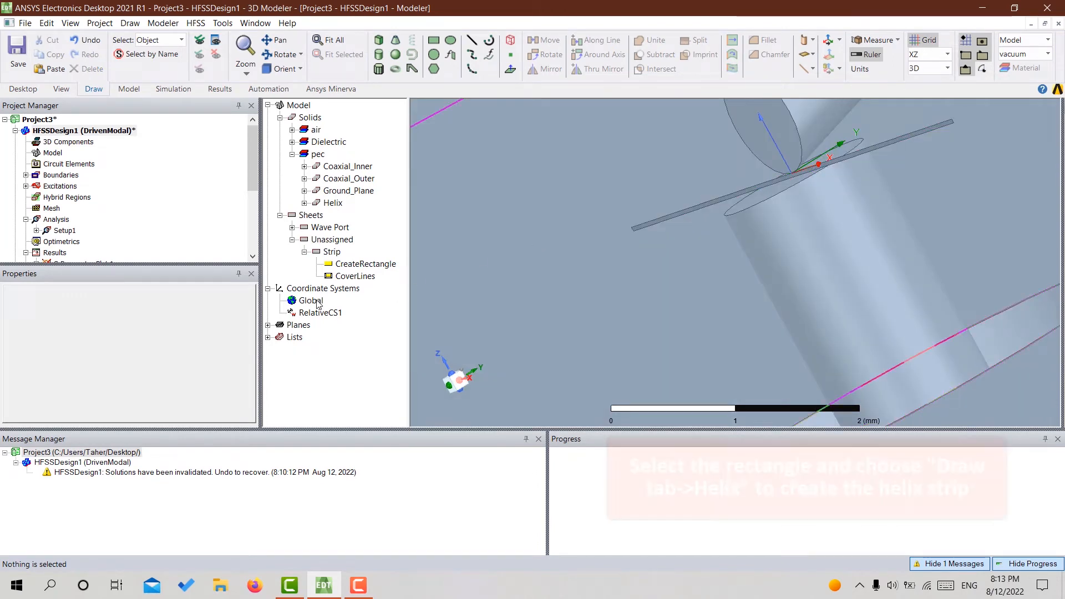
Start a Helix sweep of the Strip rectangle in the Global coordinate system, defining the helix axis from the origin along Z
left_click(312, 301)
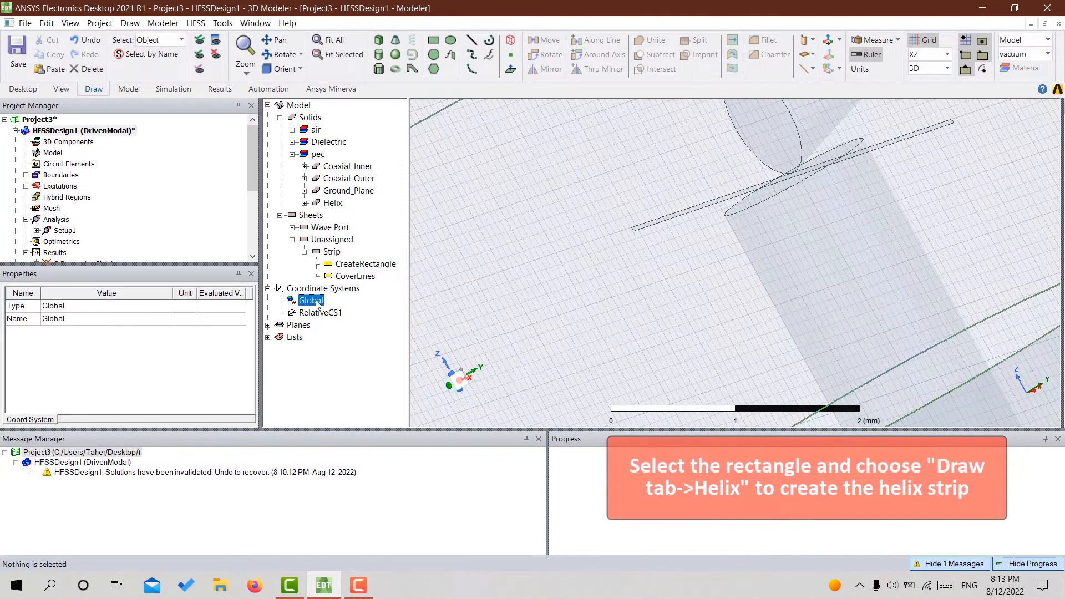
left_click(643, 226)
left_click(412, 41)
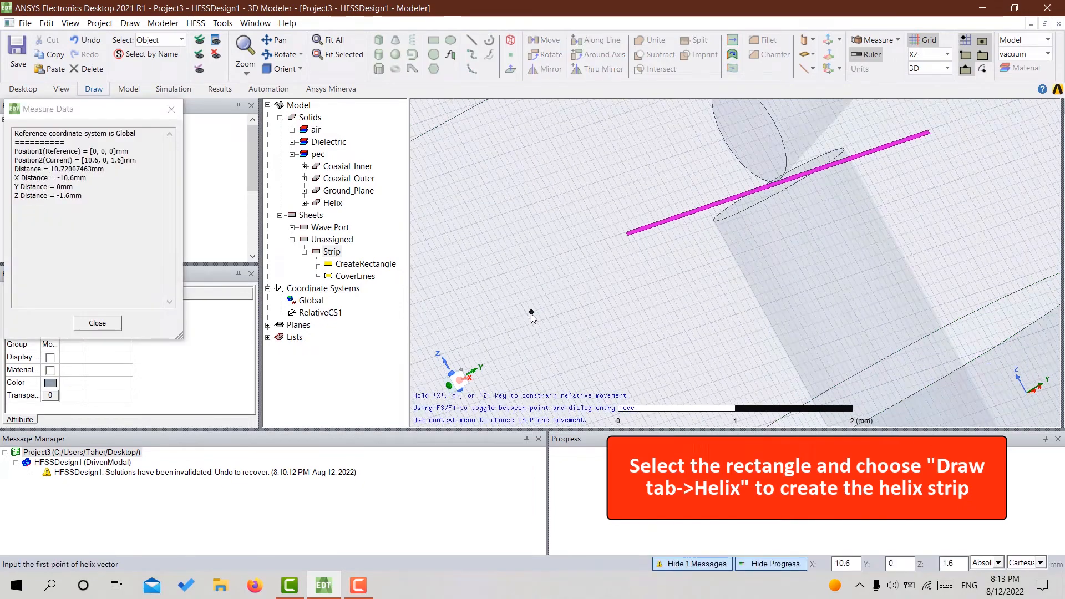
scroll(511, 304, "down", 1)
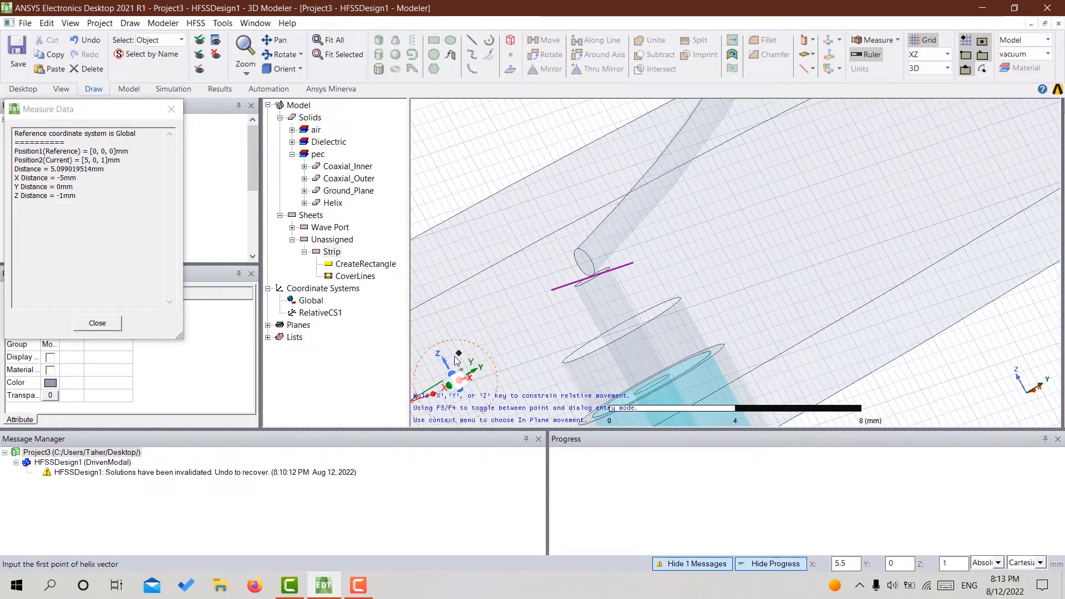
scroll(456, 357, "down", 1)
left_click(275, 40)
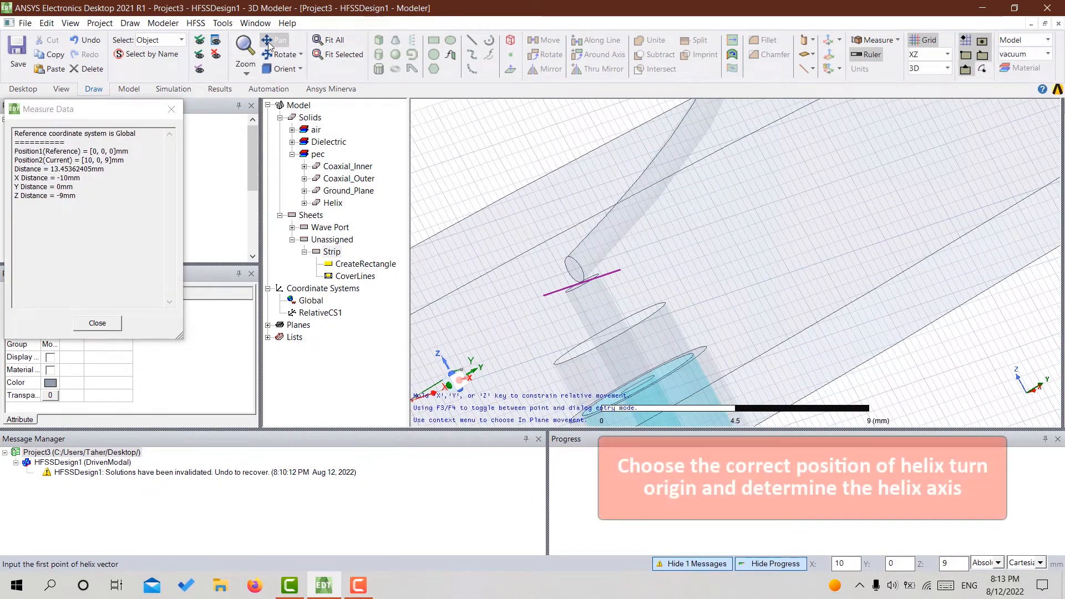
left_click_drag(468, 294, 591, 218)
scroll(549, 275, "up", 3)
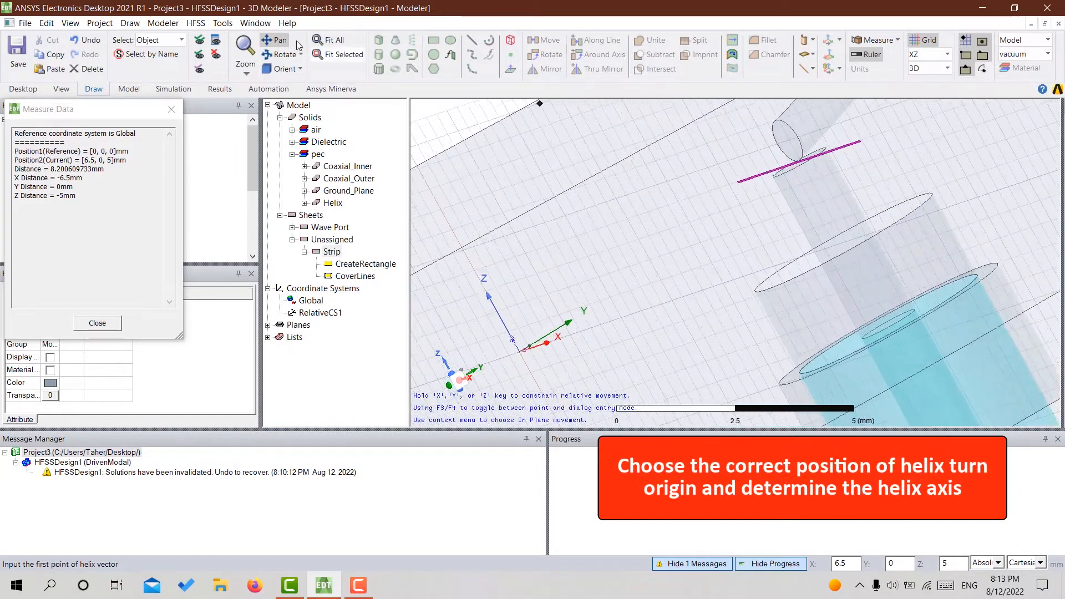
left_click(276, 42)
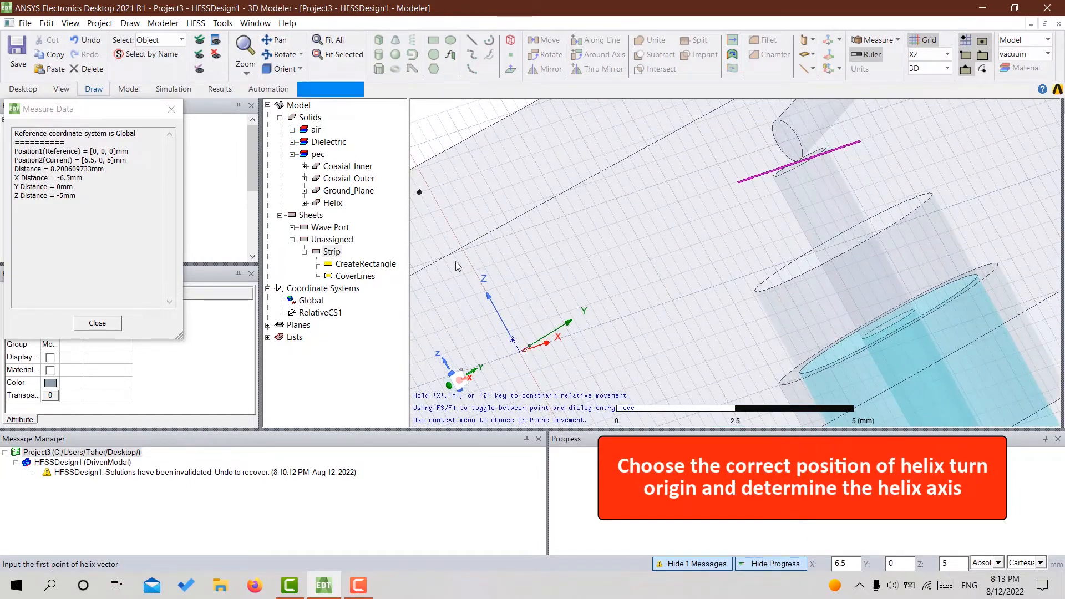
left_click(520, 349)
left_click(486, 295)
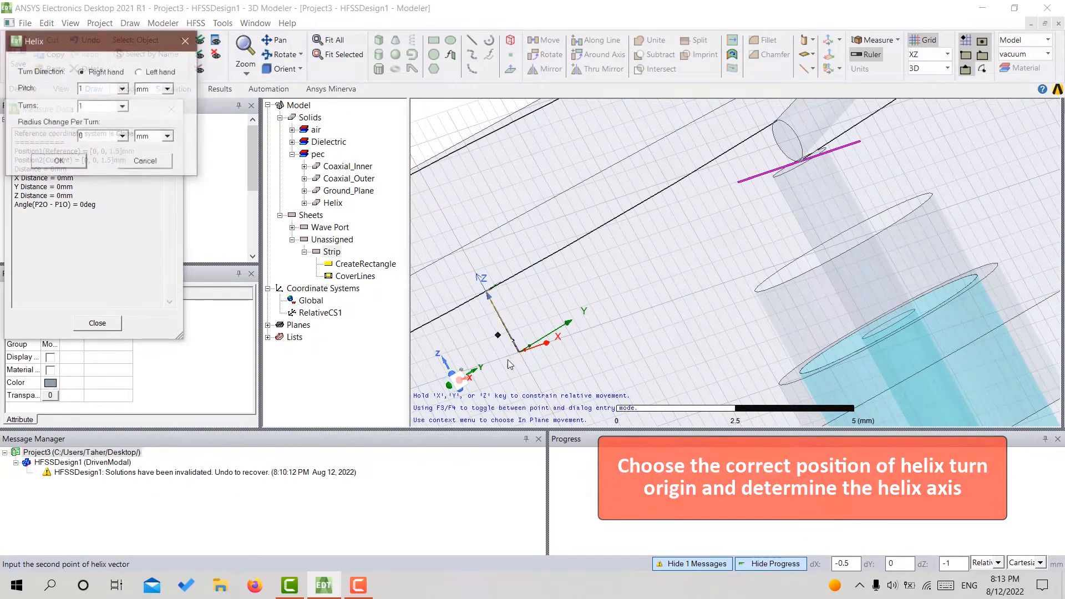
Create the right-hand helix strip with pitch S, 0.25 turns and no radius change per turn
double_click(98, 90)
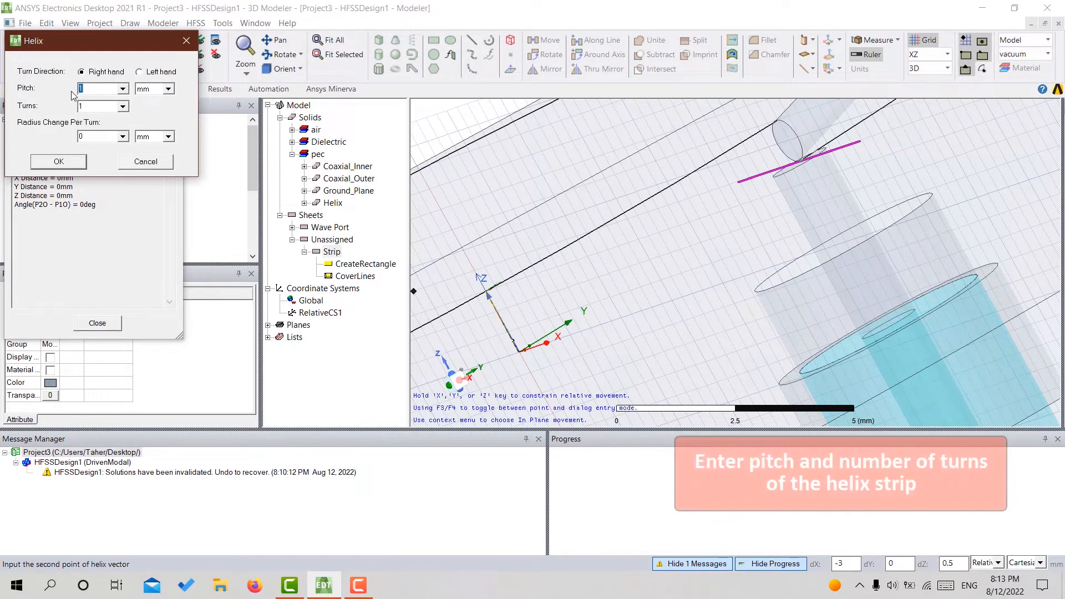
type("5")
double_click(104, 108)
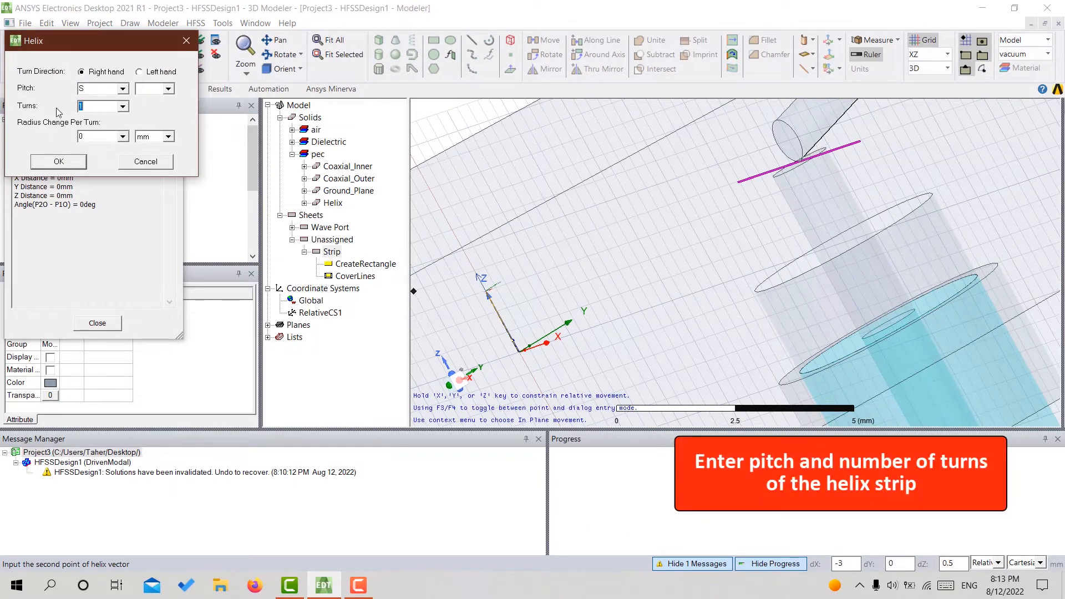
type("0.25")
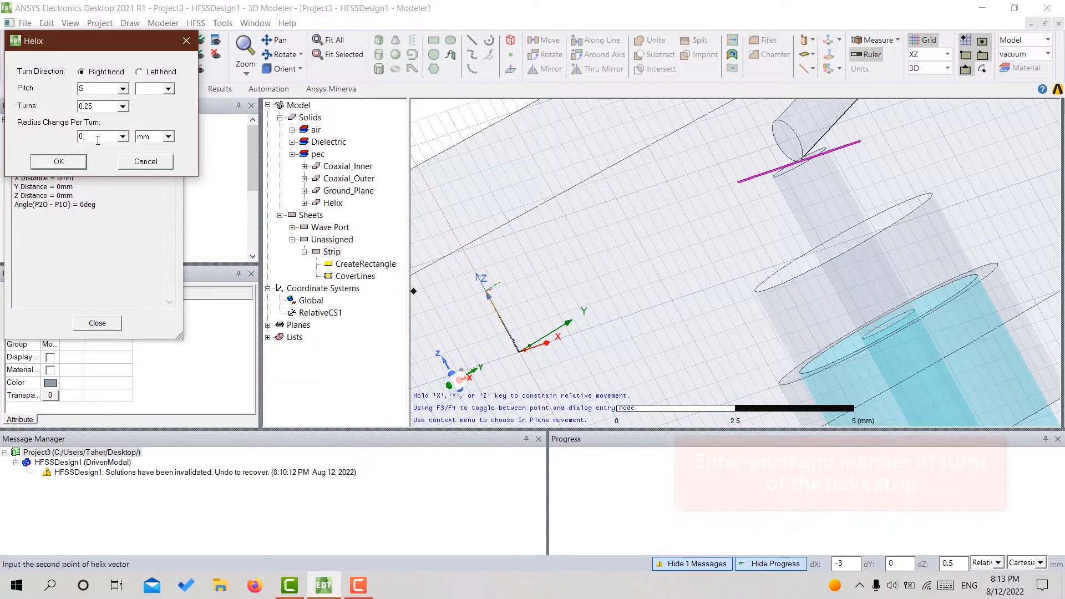
left_click(58, 161)
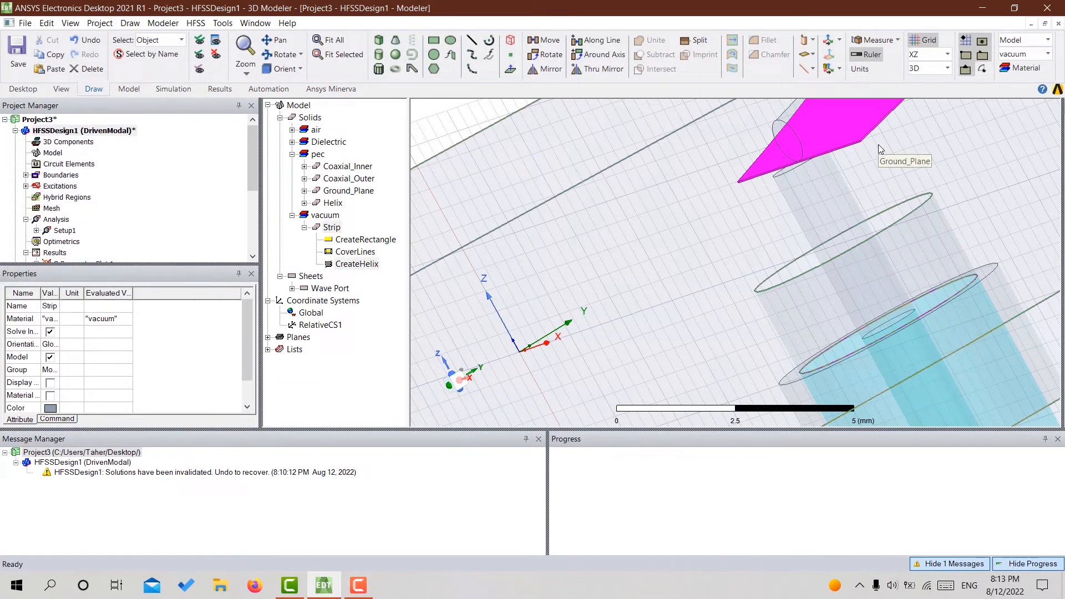
Switch the drawing plane to XY and examine the swept strip under the first quarter turn of the helix
scroll(877, 144, "down", 1)
middle_click_drag(877, 145, 707, 187)
scroll(598, 178, "down", 2)
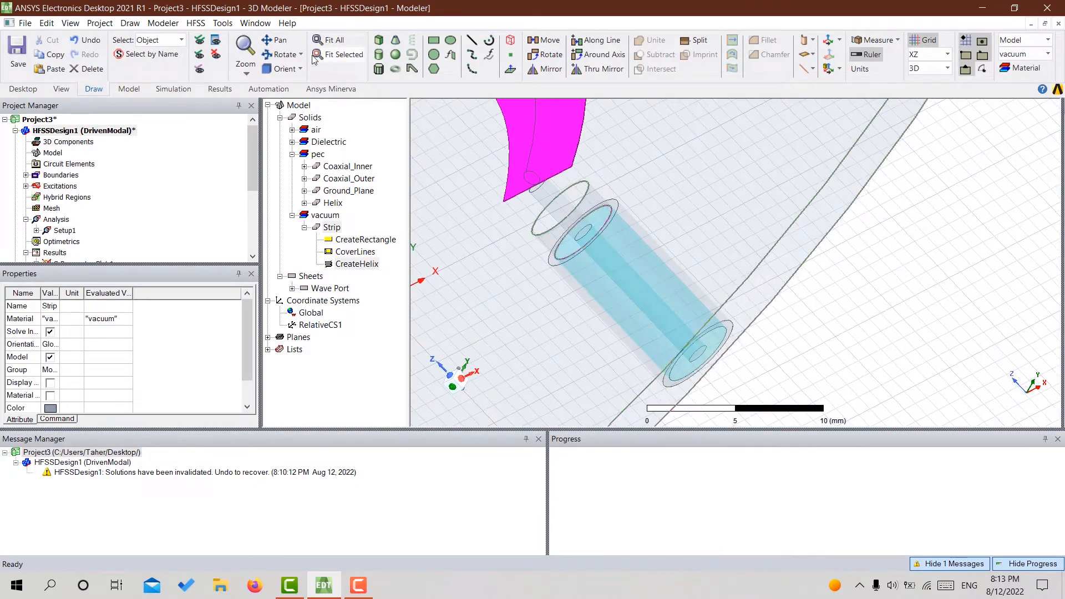
left_click(275, 40)
left_click_drag(498, 156, 752, 301)
left_click(326, 40)
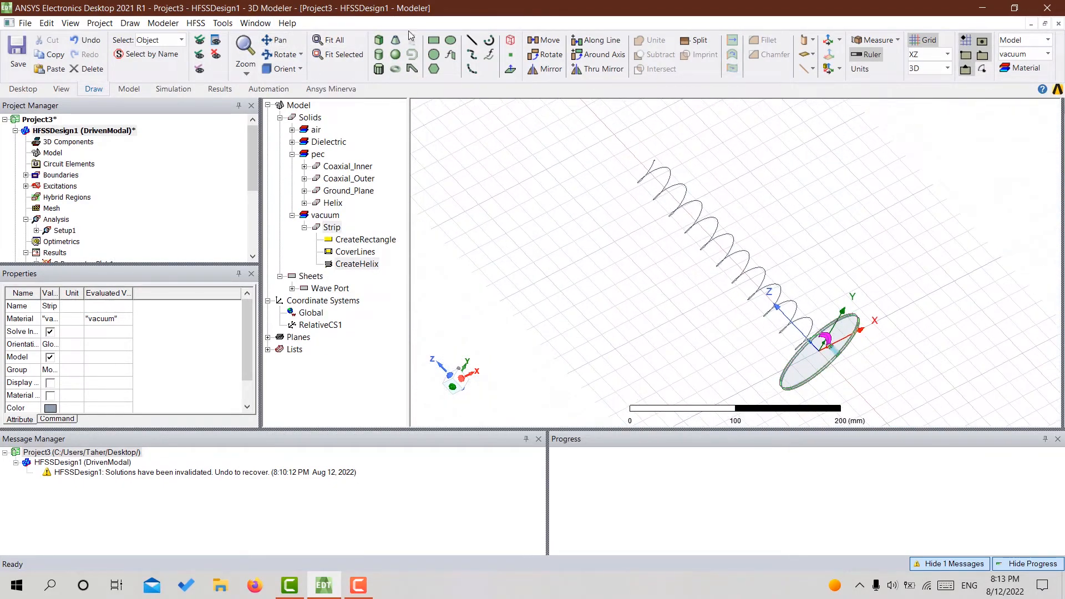
left_click(931, 58)
left_click(920, 73)
left_click_drag(693, 308, 554, 322, "alt")
scroll(724, 370, "up", 4)
scroll(747, 375, "up", 8)
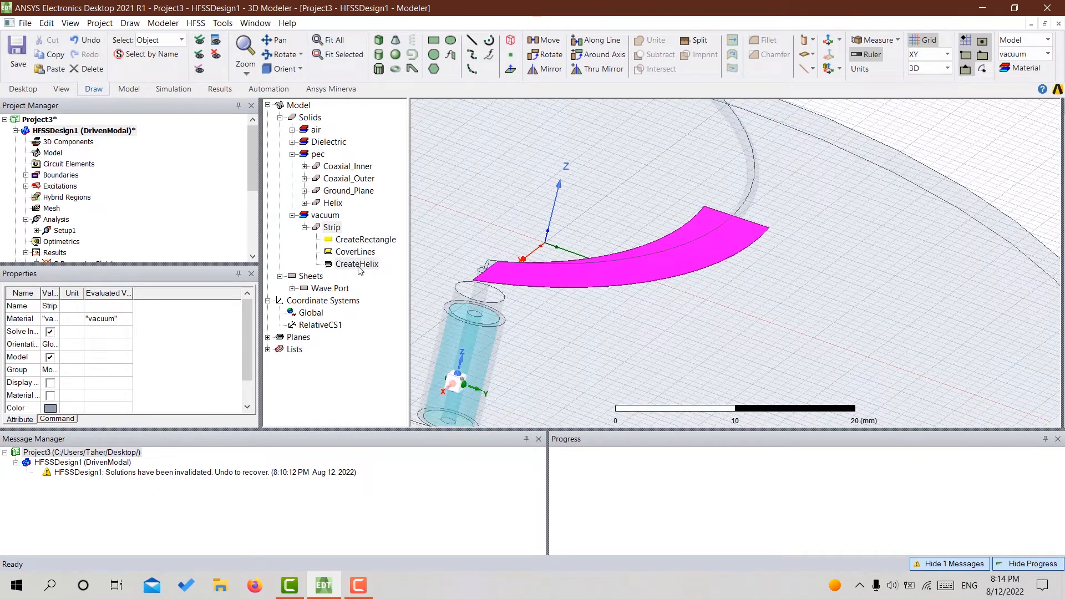
Set the material of the Strip solid to pec
double_click(330, 228)
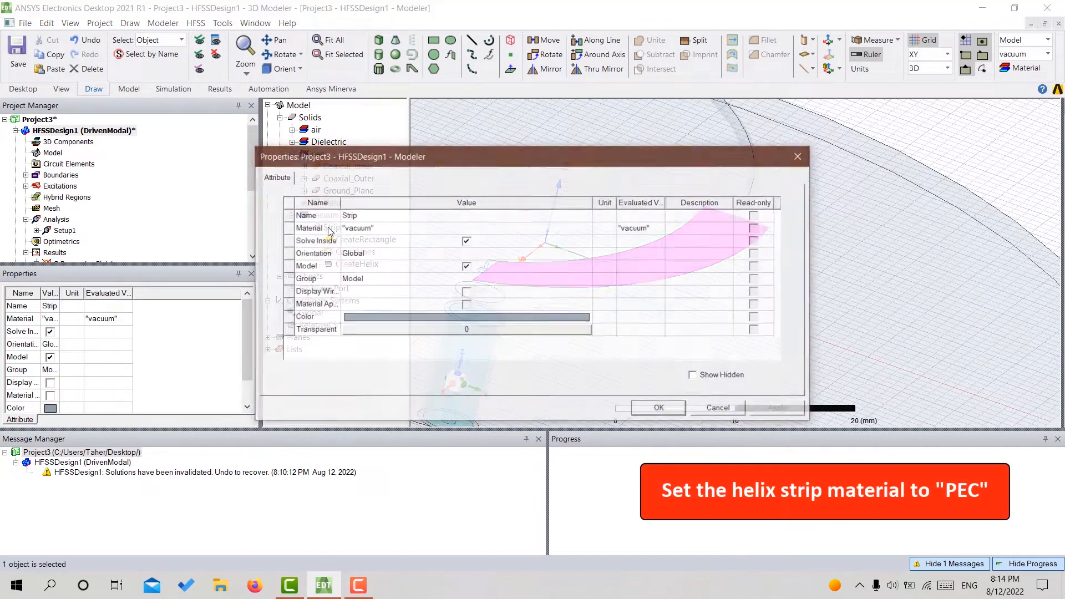
left_click(373, 229)
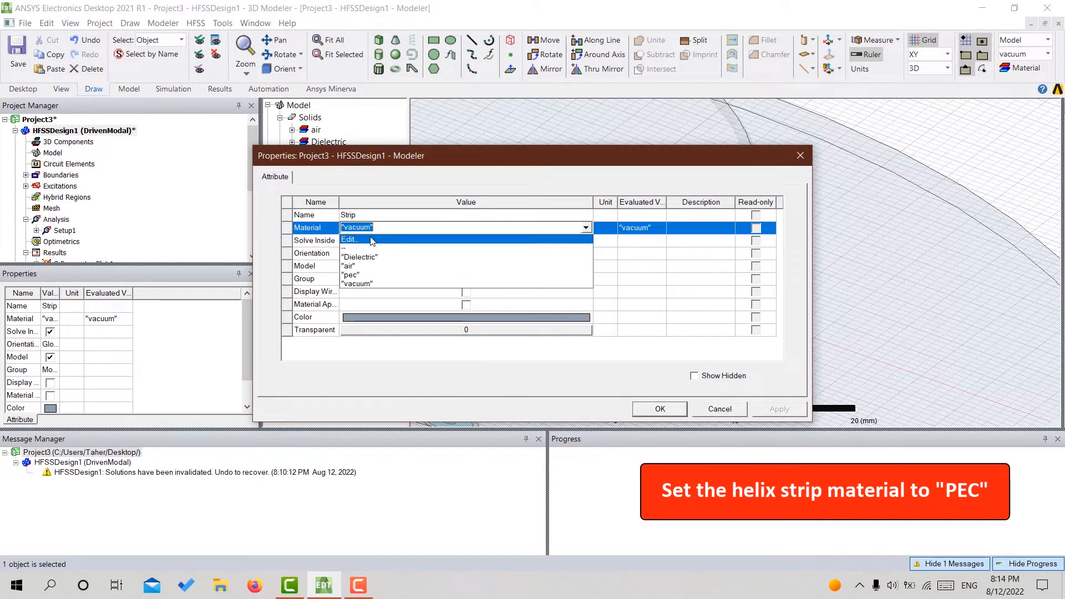
left_click(364, 275)
left_click(659, 408)
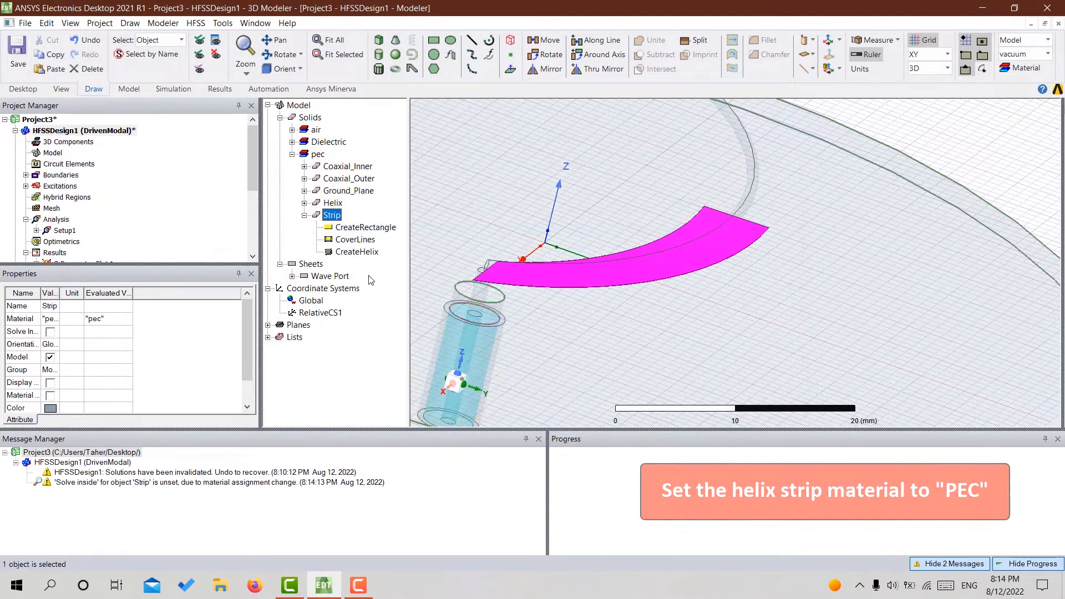
Correct the Strip's CreateHelix operation by setting its direction to 0, 0, 1.5 and its center position to 0, 0, 0
double_click(357, 252)
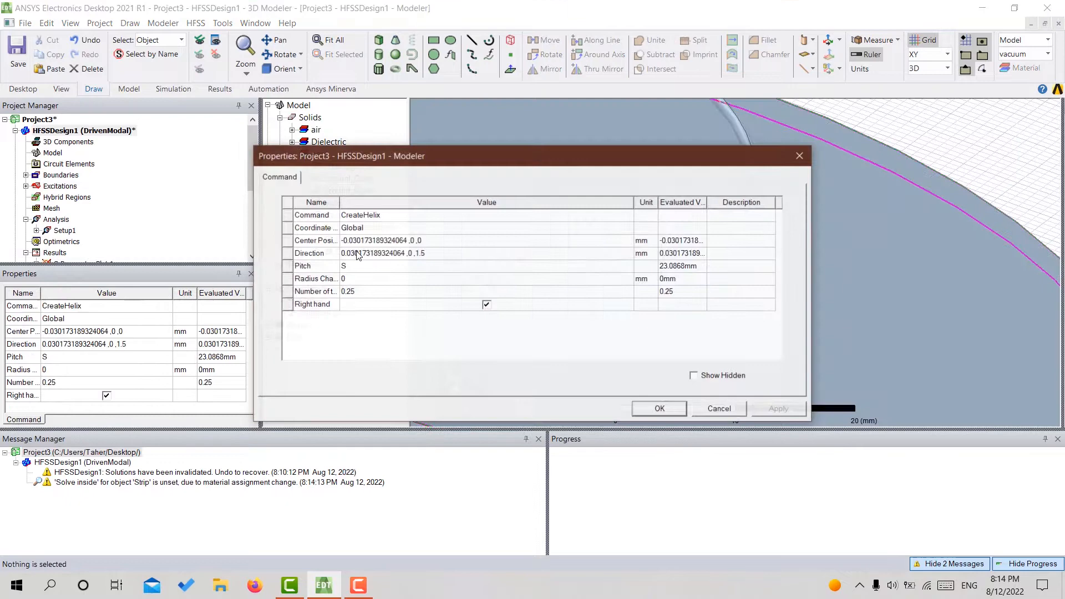
left_click(426, 253)
left_click(408, 253)
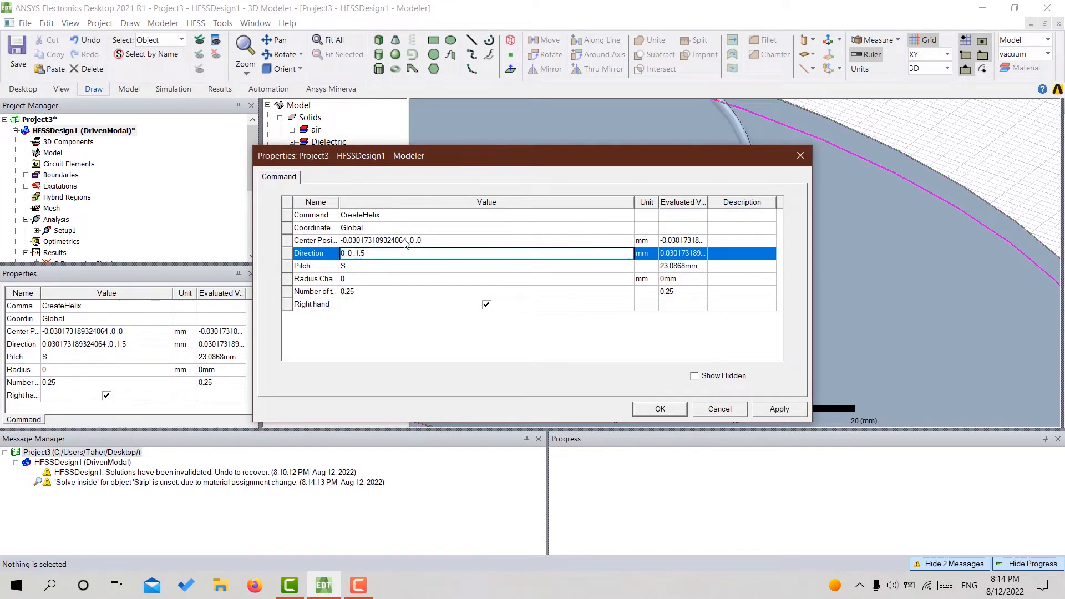
left_click(404, 240)
left_click_drag(396, 242, 341, 241)
type("0")
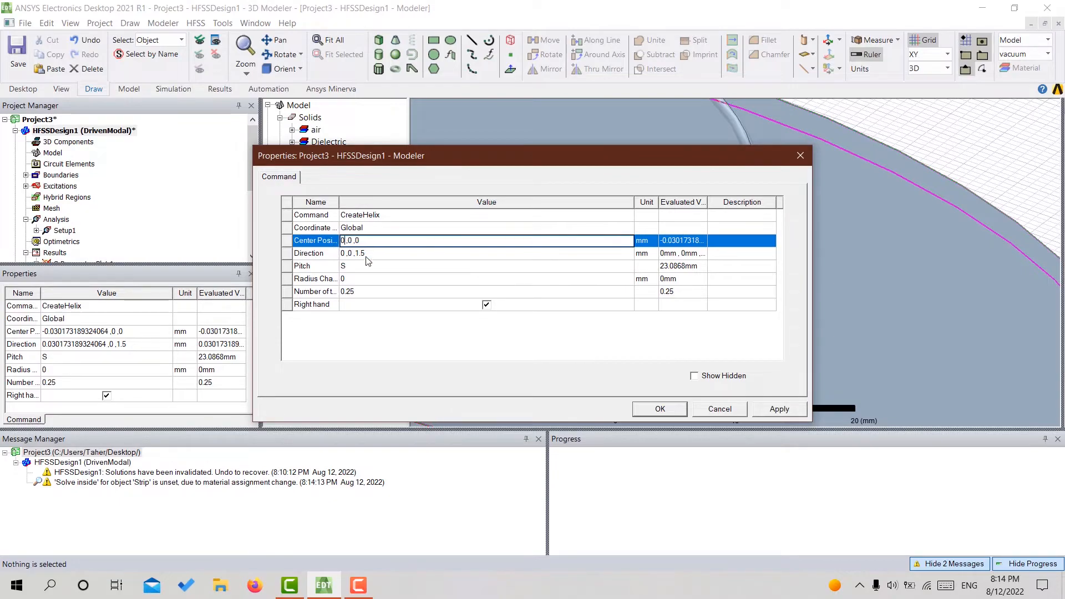
left_click(396, 335)
left_click(656, 411)
middle_click_drag(667, 348, 776, 248)
left_click(885, 177)
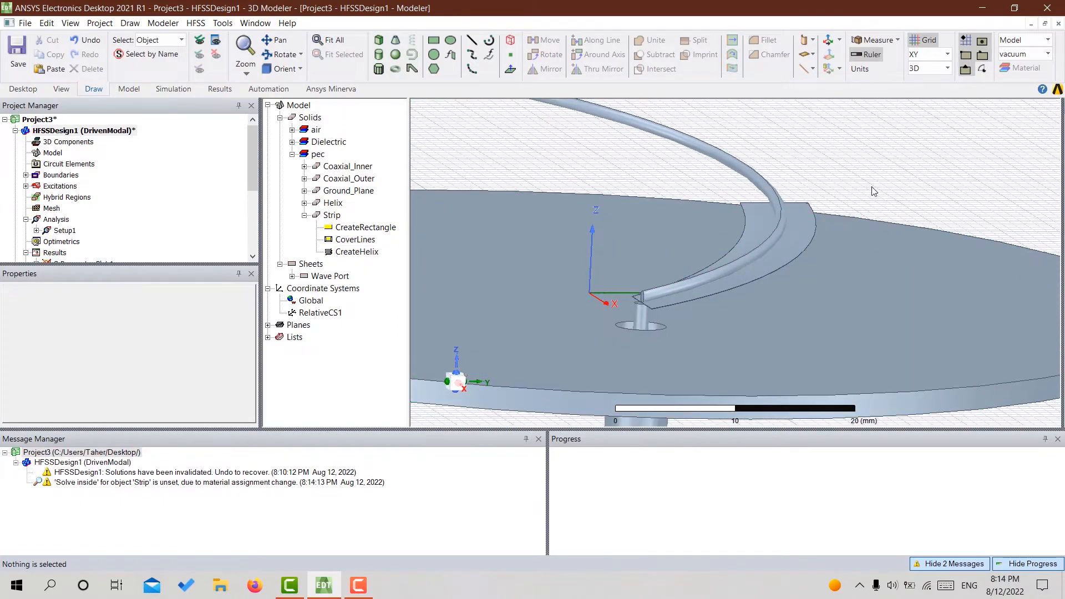
Collapse the Strip's operation history in the model tree and clear the messages for HFSSDesign1
left_click(304, 215)
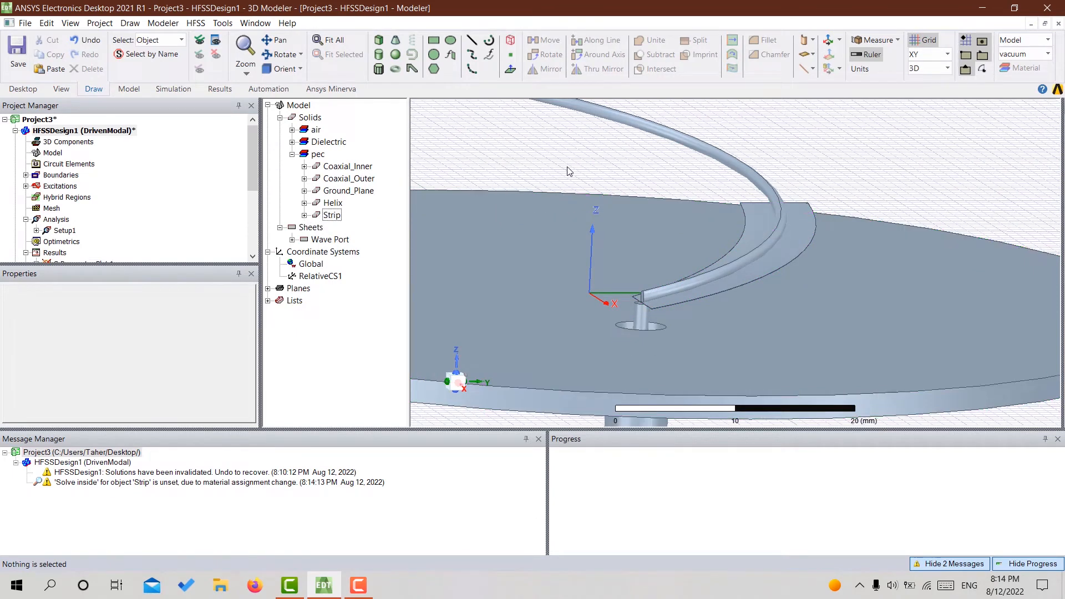
right_click(348, 472)
left_click(366, 475)
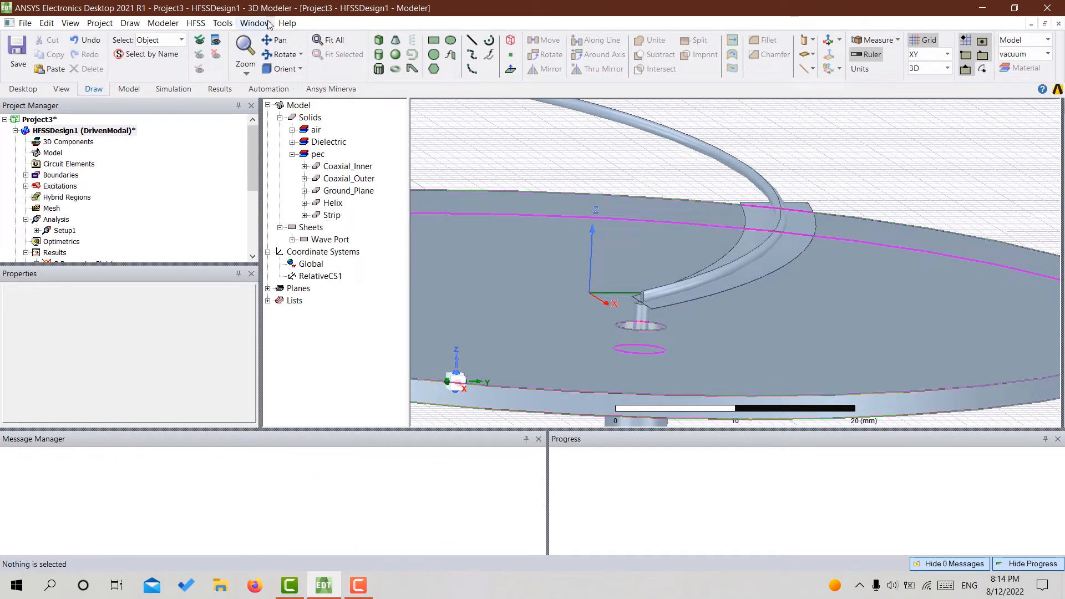
Add a parametric sweep setup for variable Ws with a linear step from 3 mm to 7 mm in 1 mm increments
left_click(195, 23)
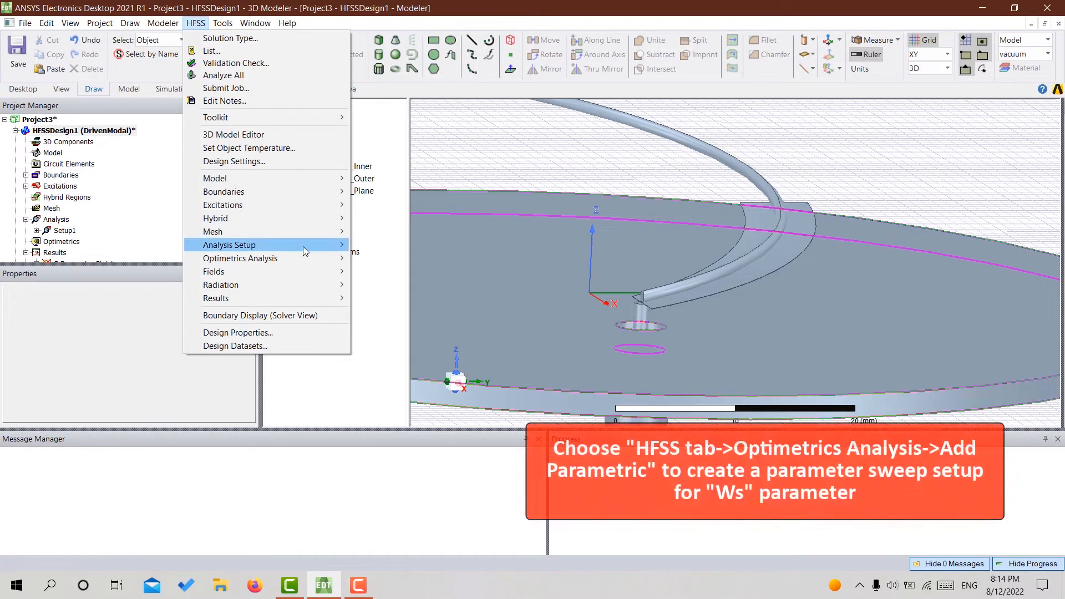
mouse_move(312, 248)
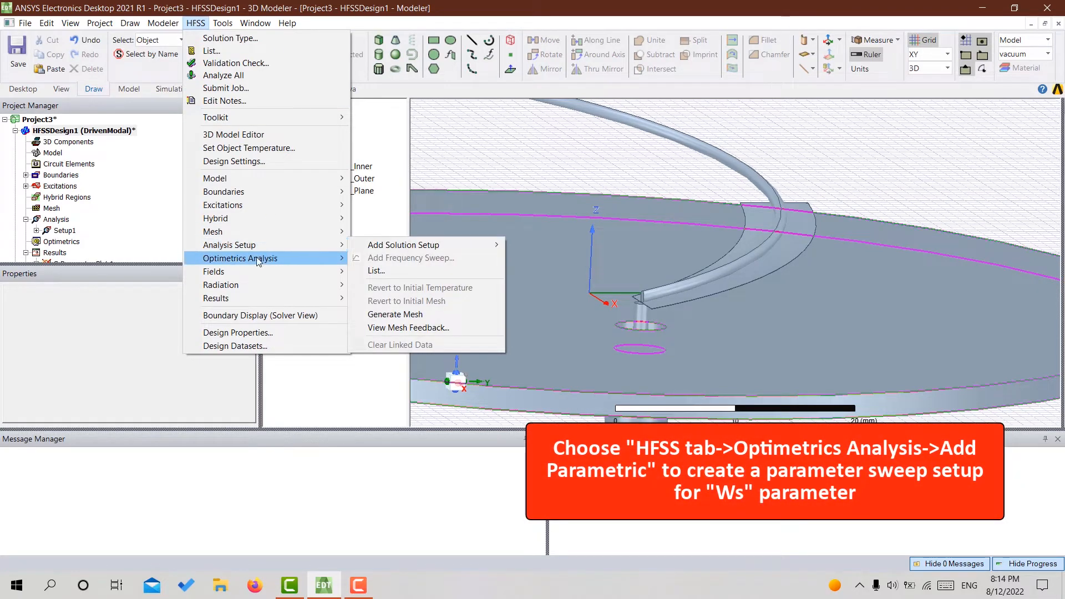
mouse_move(264, 262)
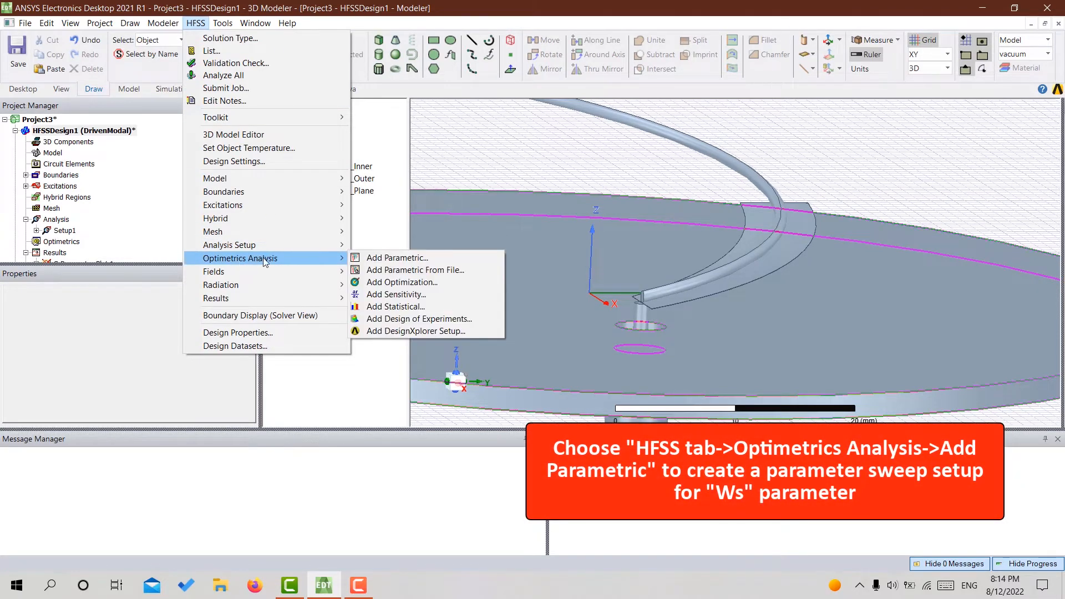
left_click(420, 260)
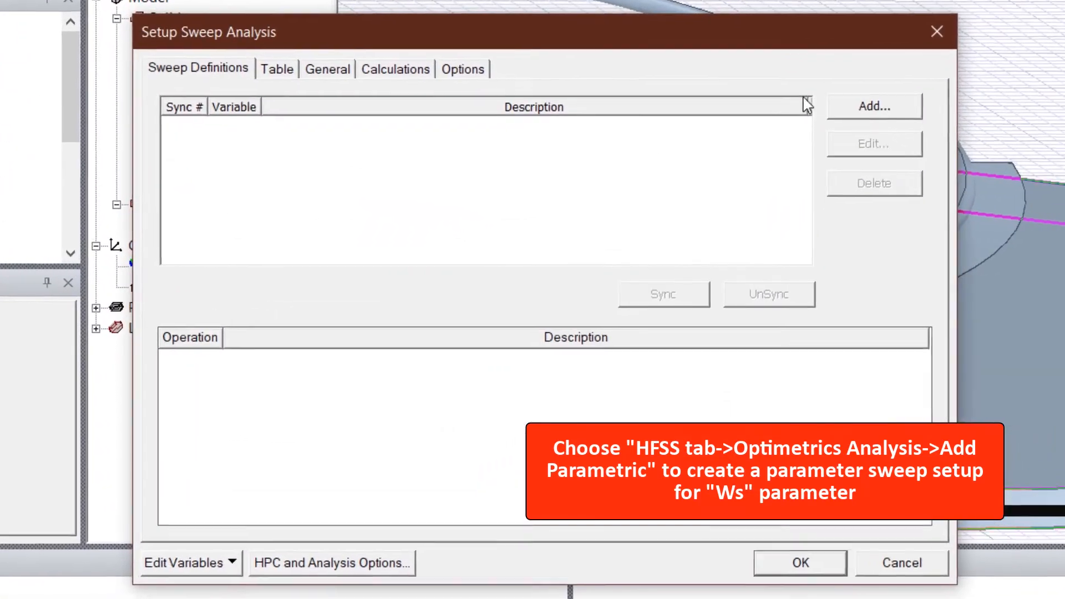
left_click(854, 106)
left_click(423, 180)
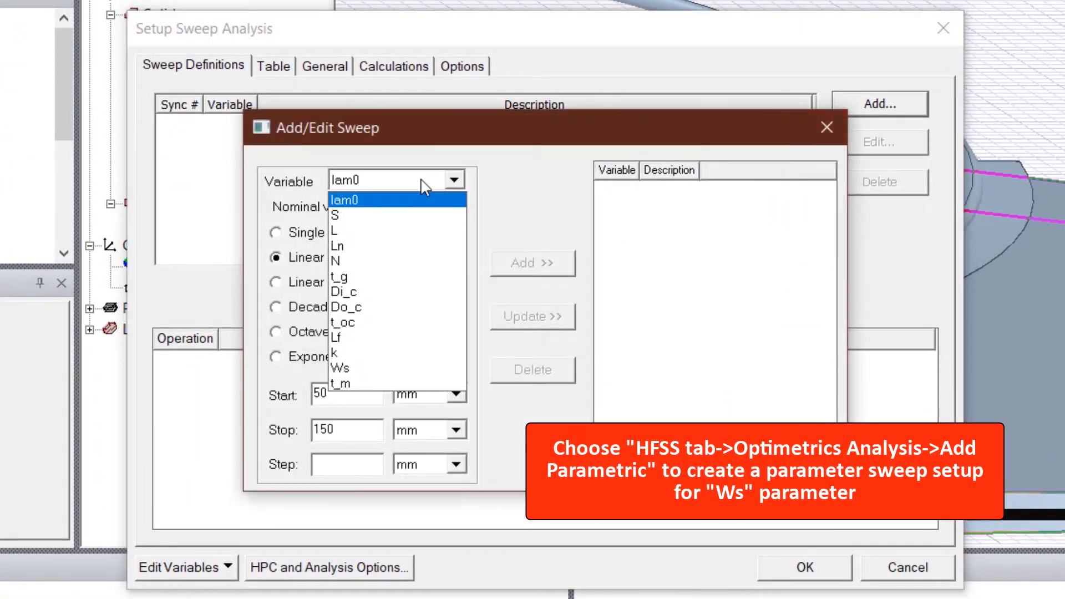
left_click(348, 369)
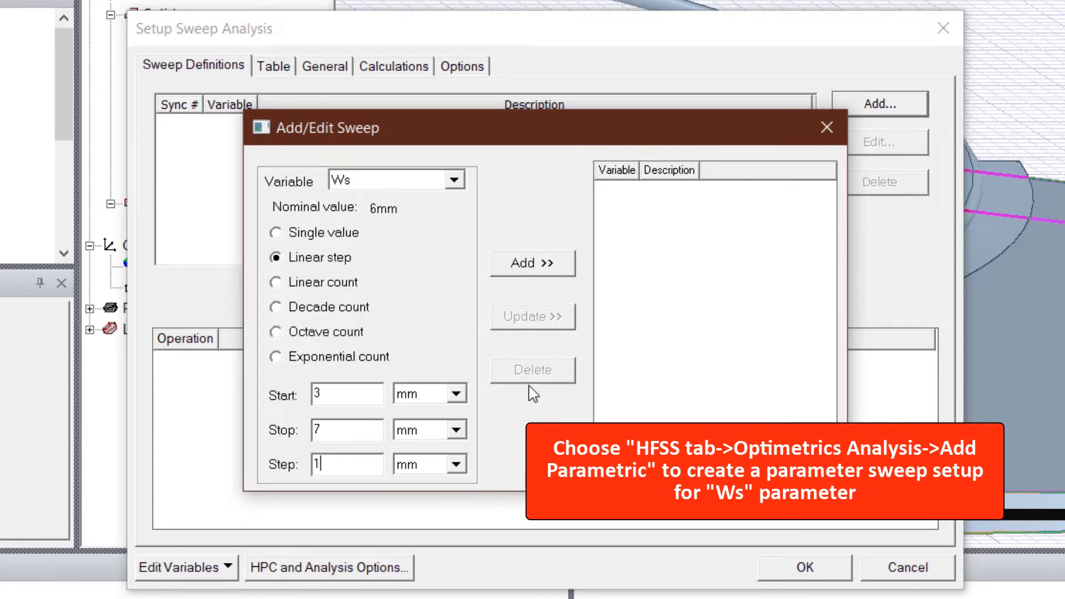
left_click(524, 265)
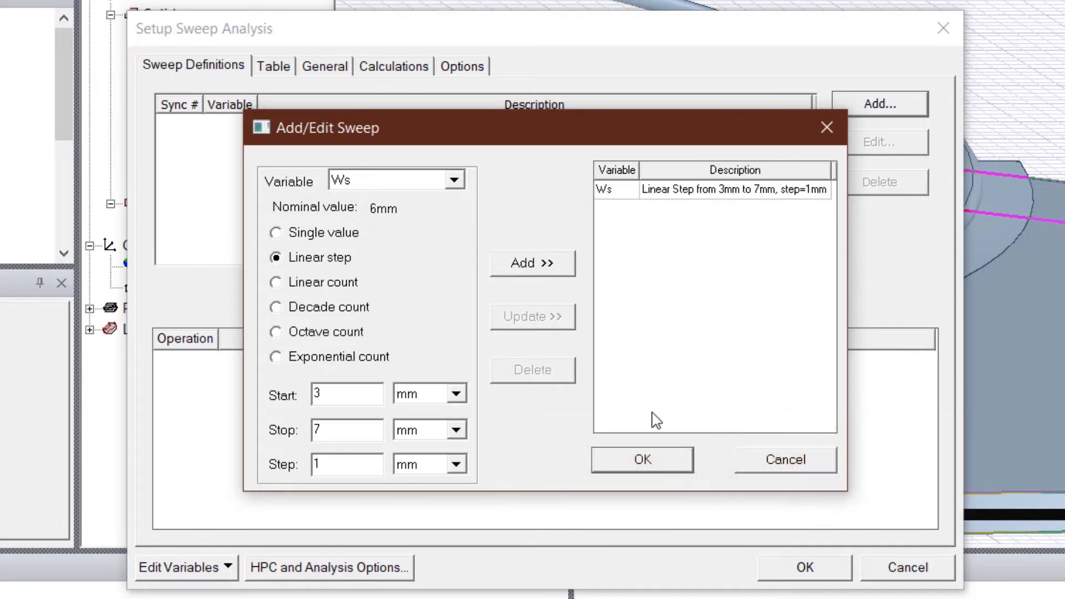
left_click(635, 469)
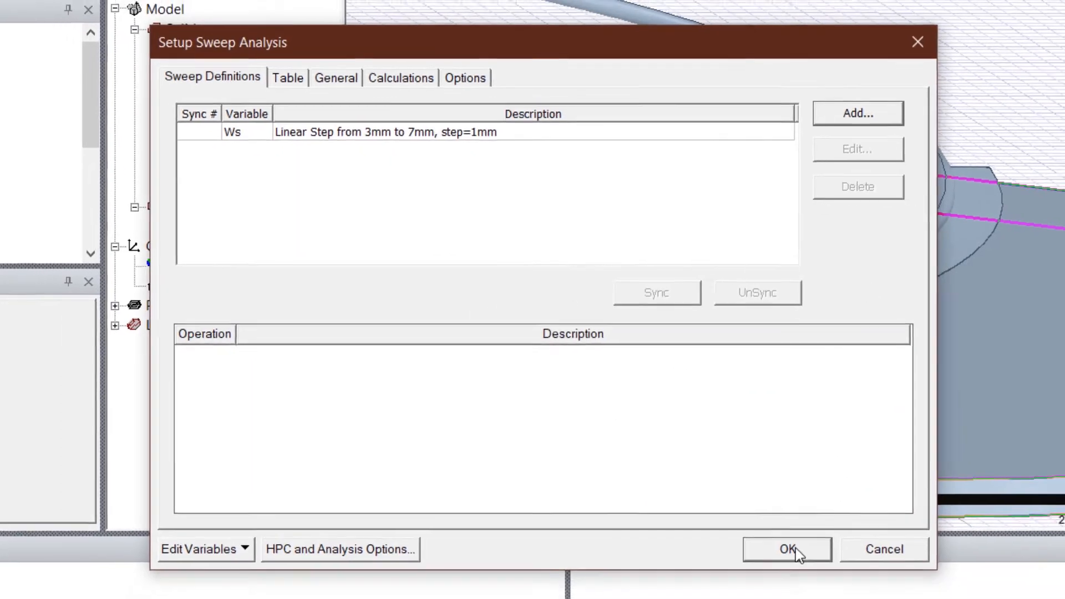
left_click(807, 566)
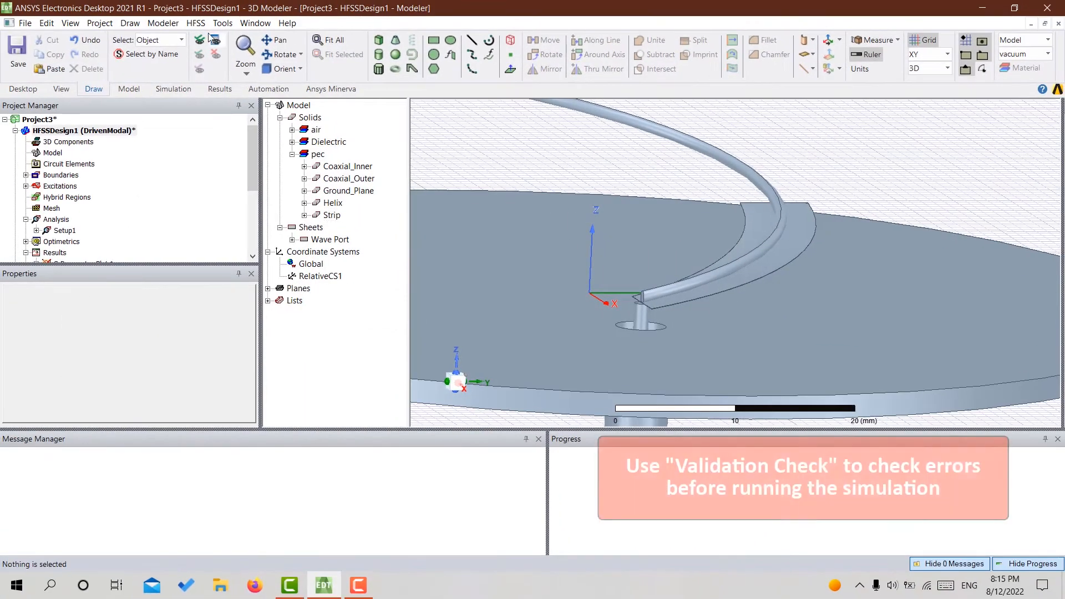
Run the validation check on HFSSDesign1 and start the simulation of all its analysis setups
left_click(196, 22)
left_click(224, 64)
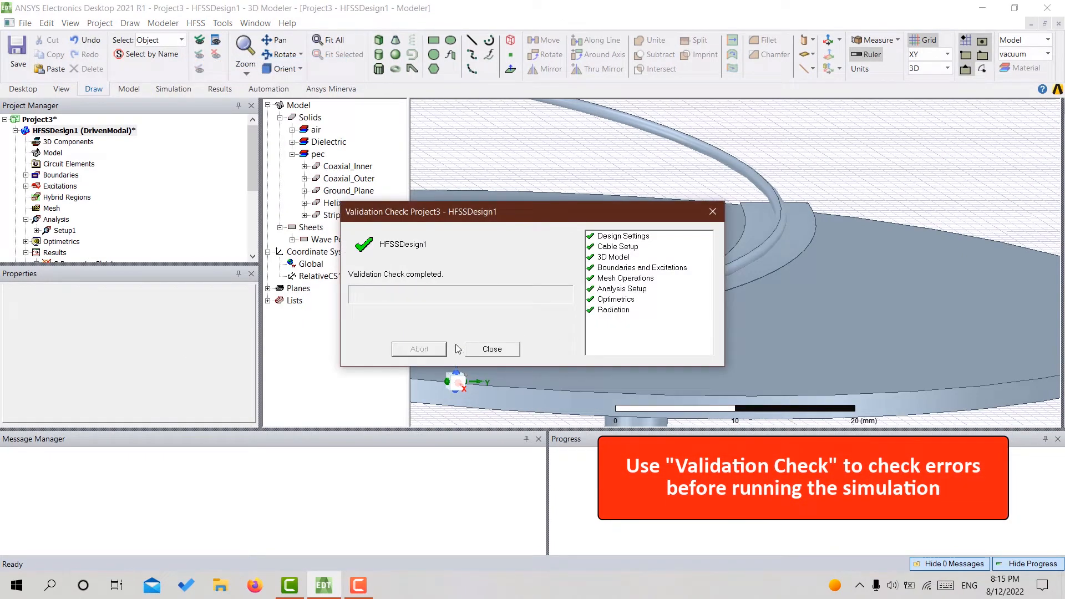
left_click(490, 349)
left_click(195, 22)
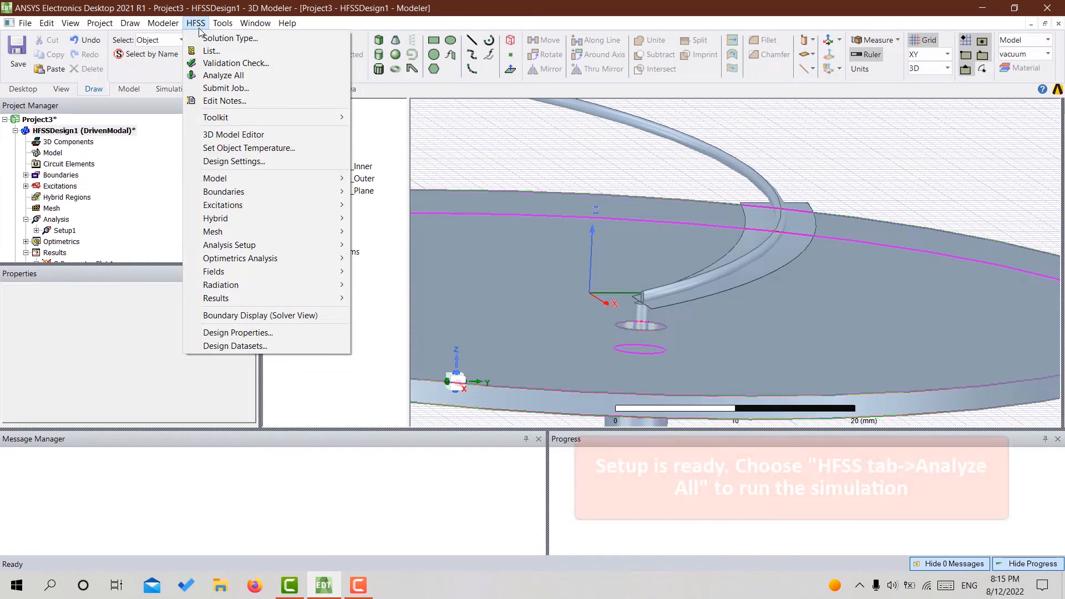
left_click(230, 75)
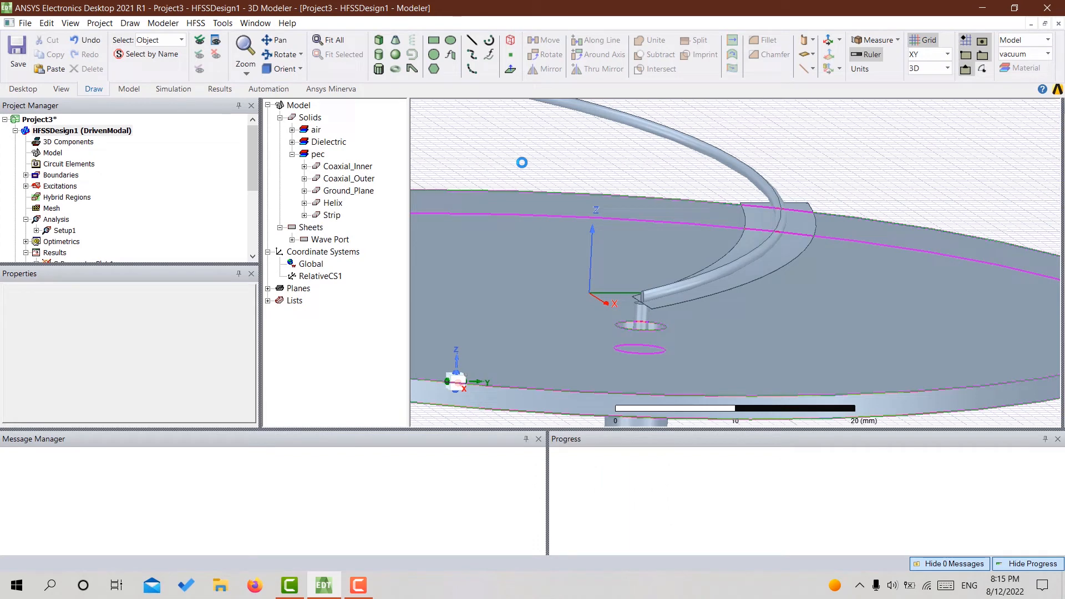
left_click(334, 39)
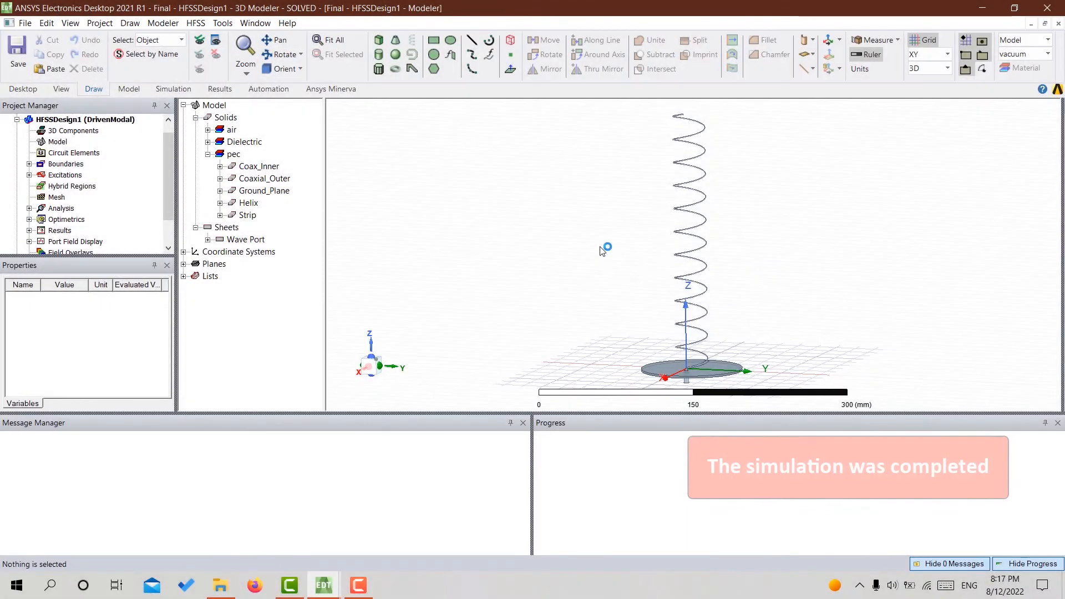
Open S Parameter Plot 1 from the solved results and enlarge the plot area to compare the S11 curves for each Ws value
left_click_drag(169, 147, 168, 186)
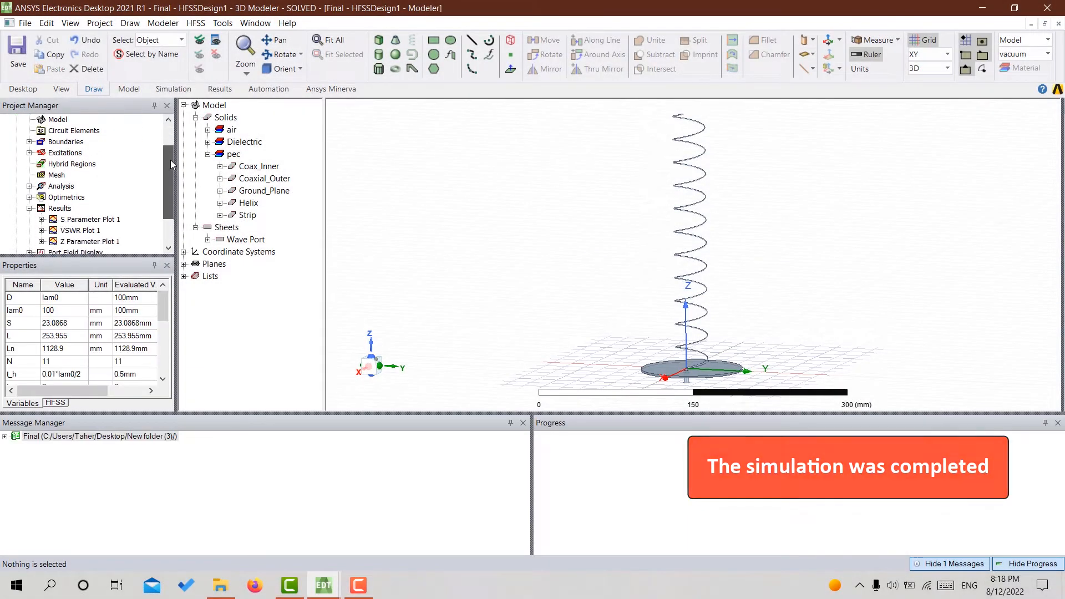
left_click(61, 165)
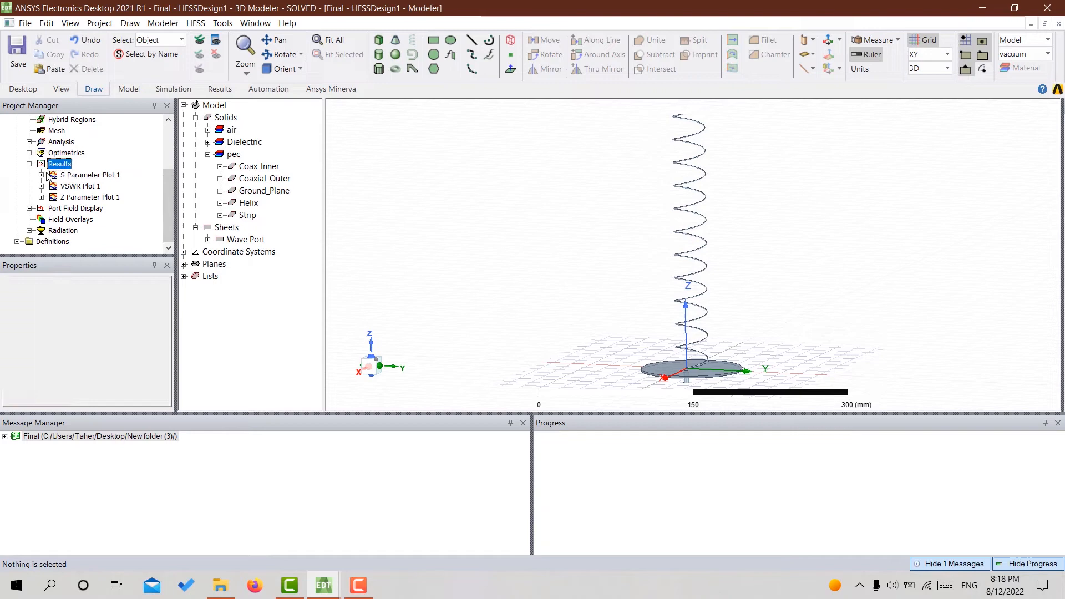
double_click(89, 175)
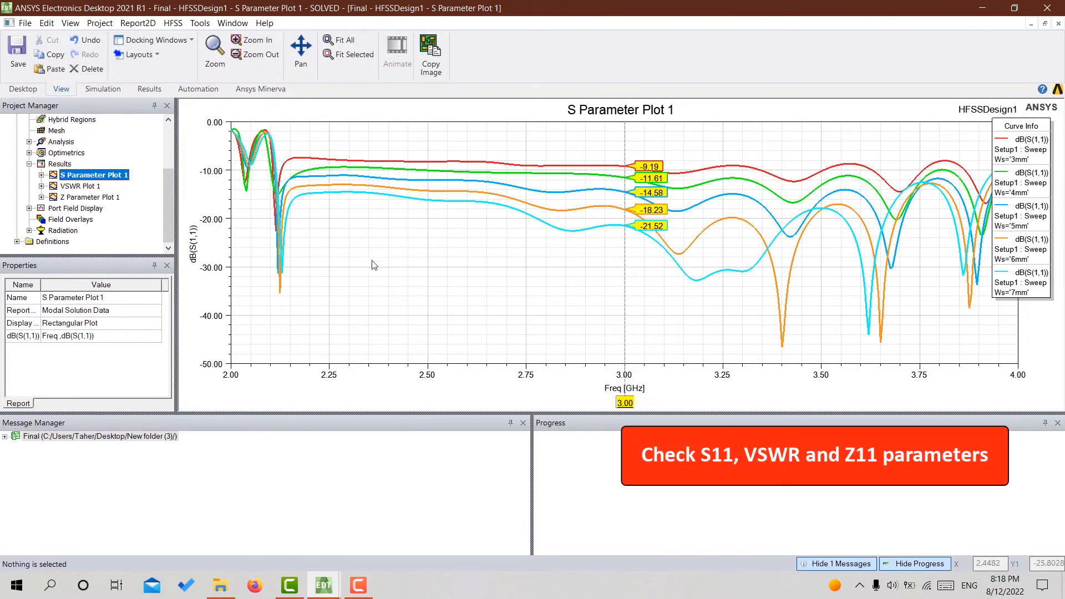
left_click_drag(493, 413, 491, 444)
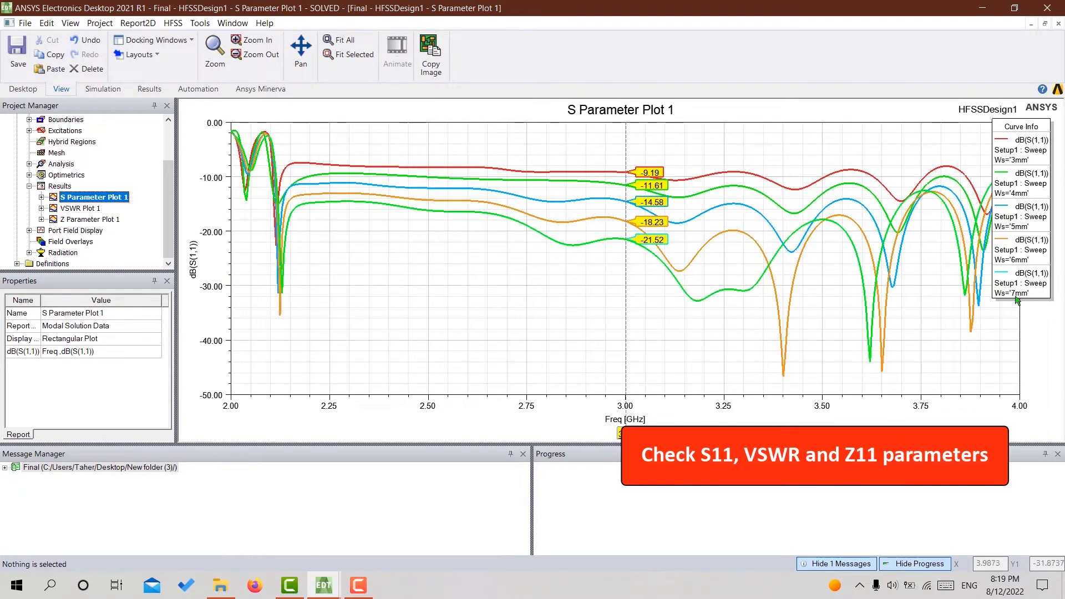
Examine the VSWR curves around the 3 GHz marker in VSWR Plot 1, and the real and imaginary Z11 curves in Z Parameter Plot 1
double_click(82, 208)
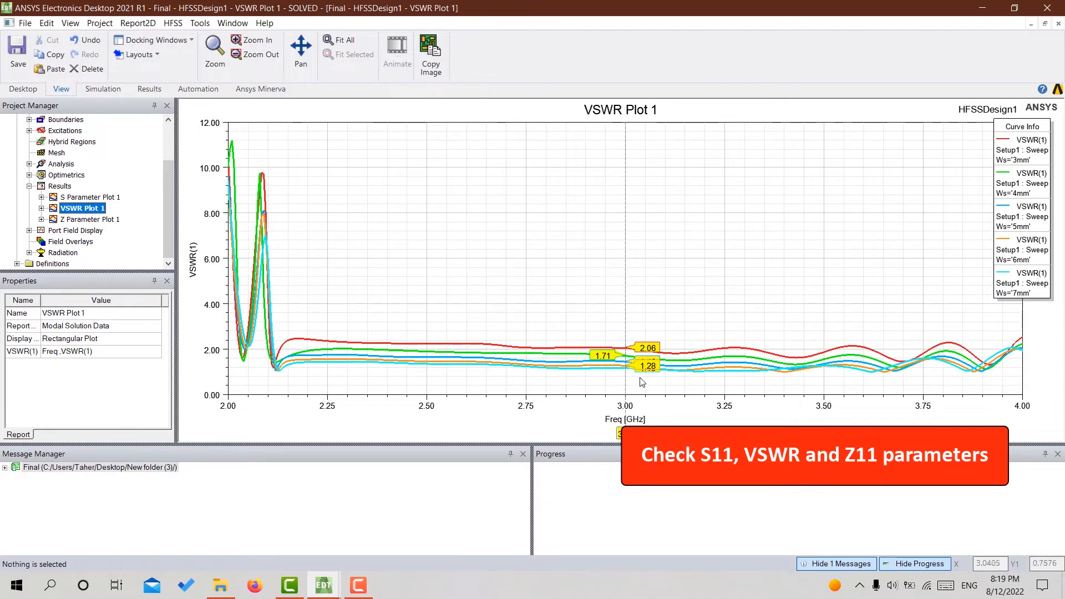
scroll(625, 376, "up", 8)
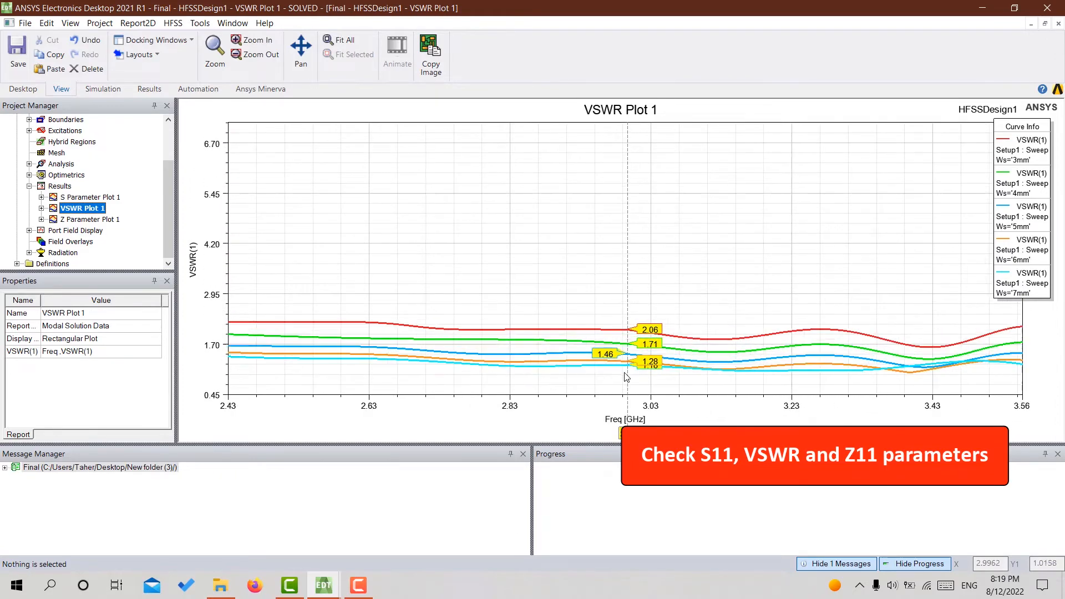
scroll(627, 378, "up", 4)
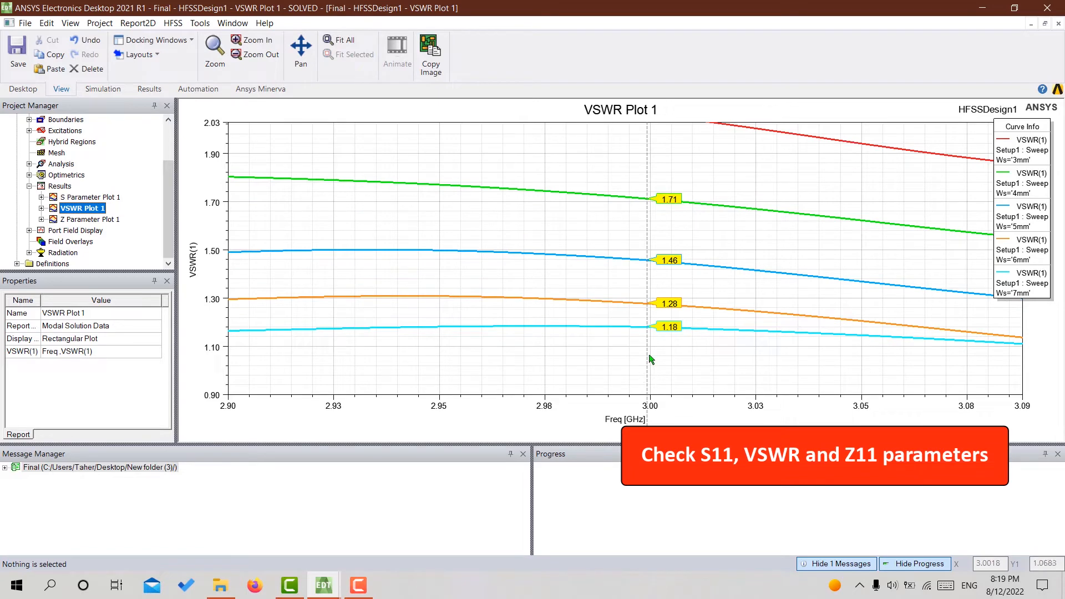
left_click_drag(647, 355, 649, 361)
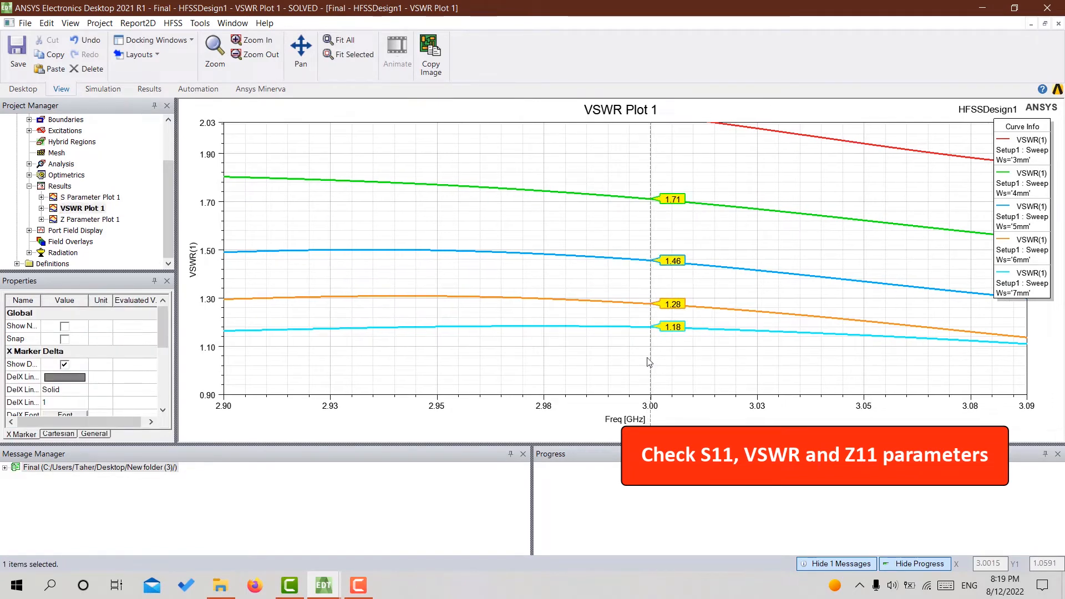
scroll(598, 347, "down", 8)
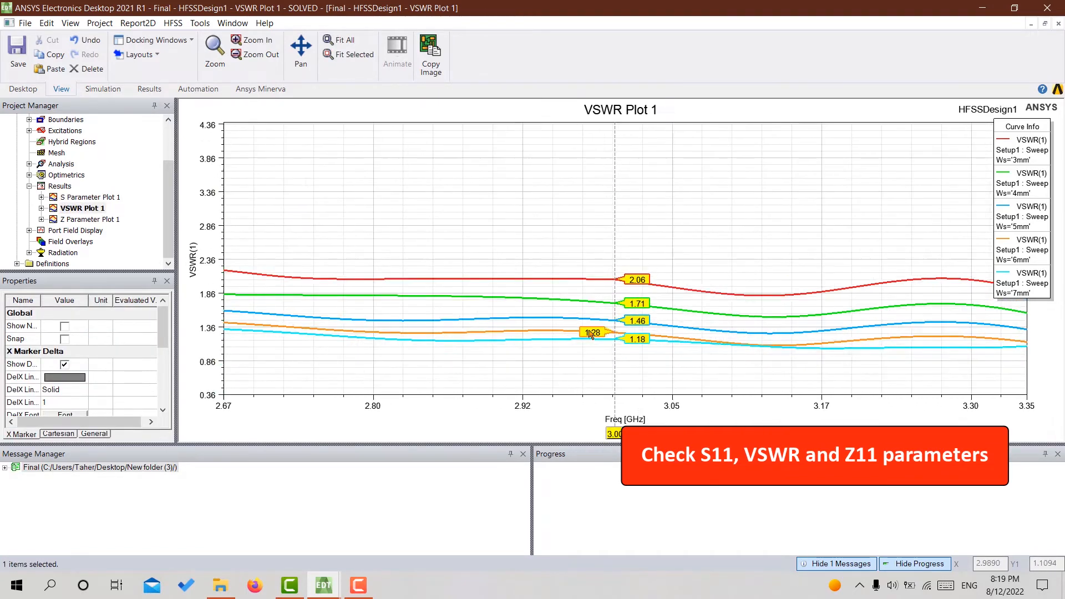
scroll(581, 336, "down", 6)
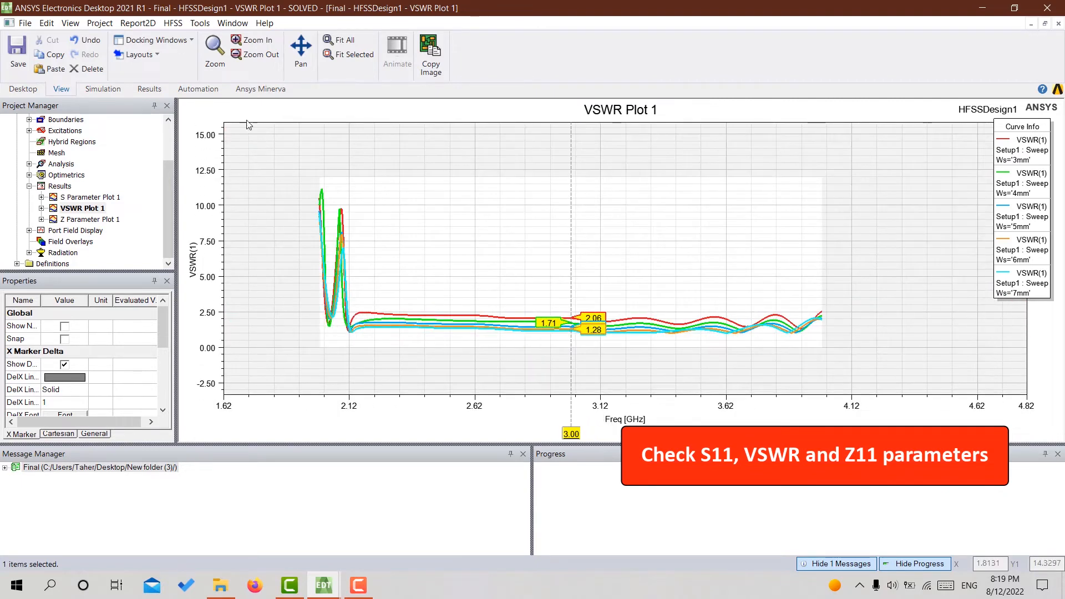
left_click(332, 41)
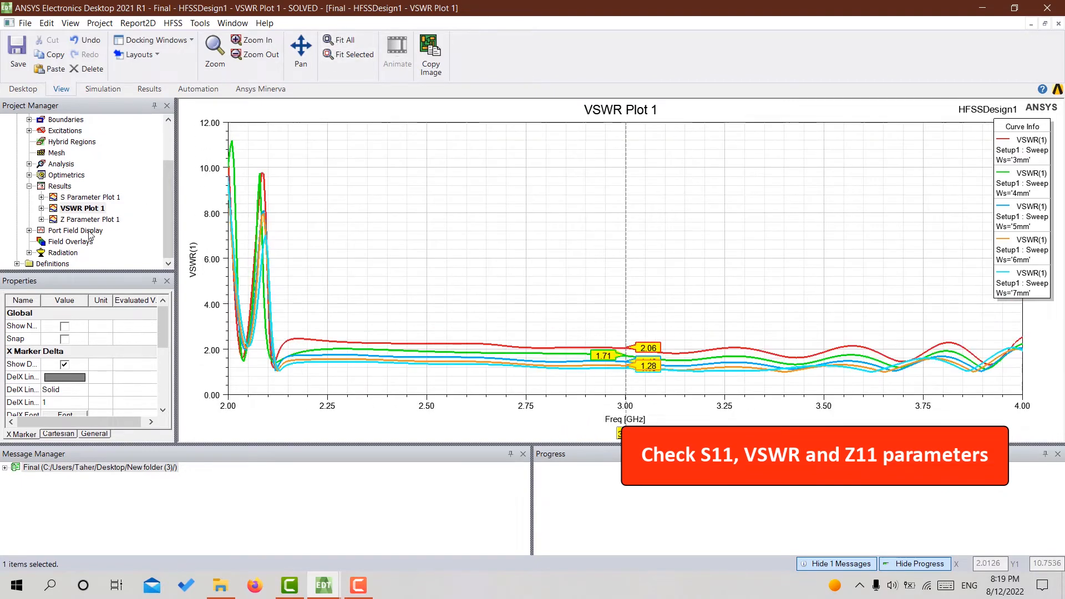
double_click(80, 219)
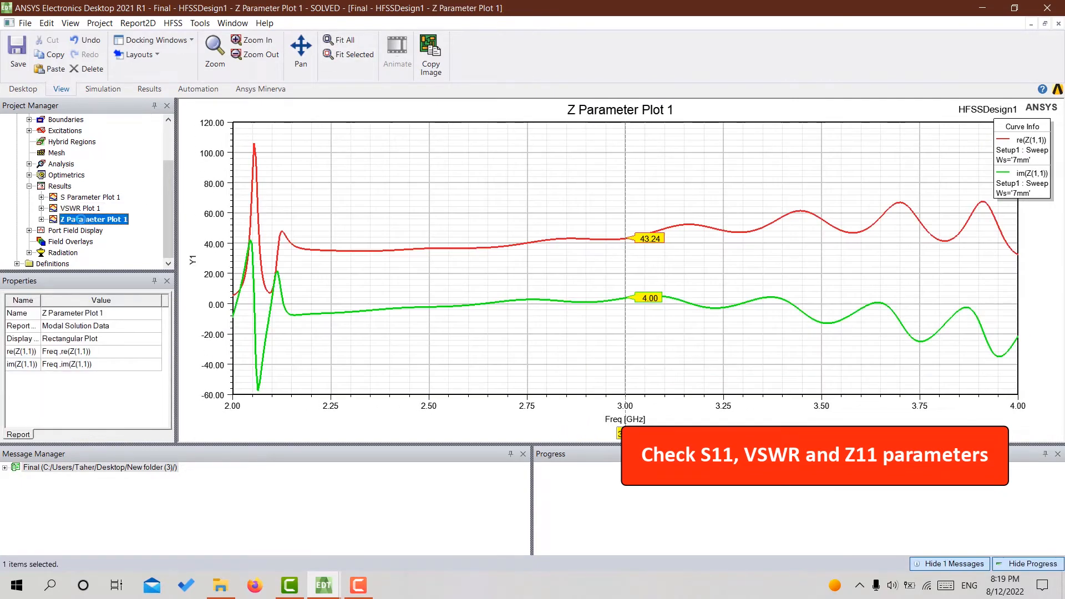
left_click(481, 267)
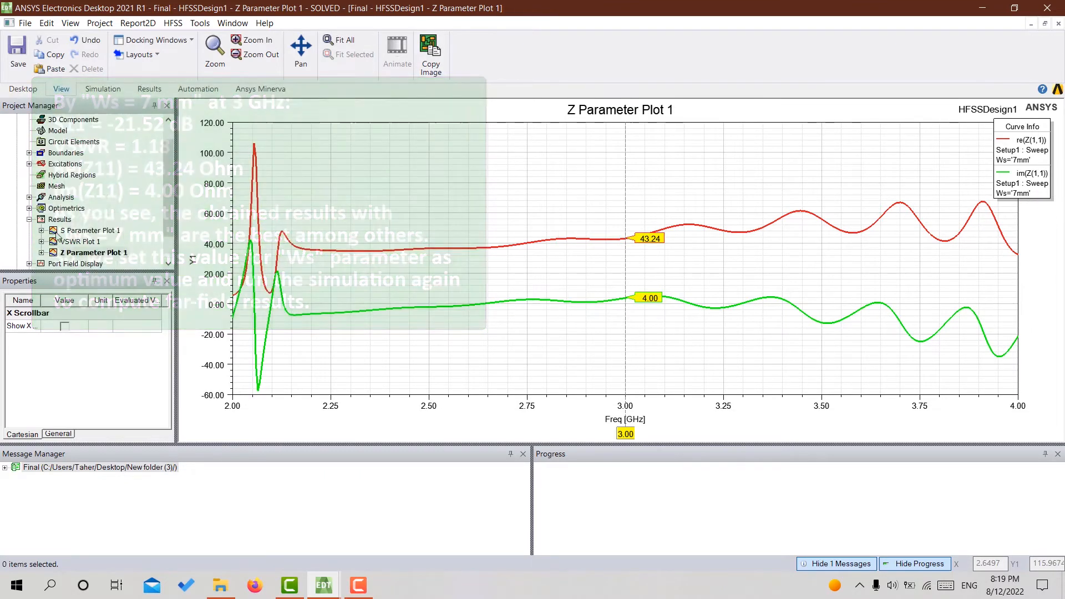
Delete ParametricSetup1 from the design's Optimetrics setups
left_click(29, 208)
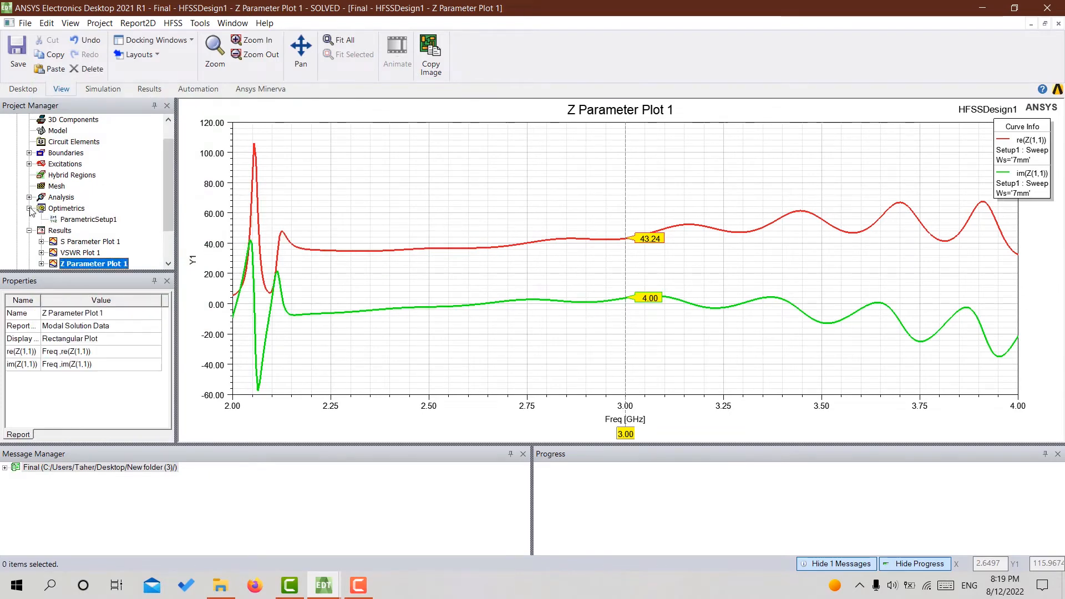
left_click(84, 220)
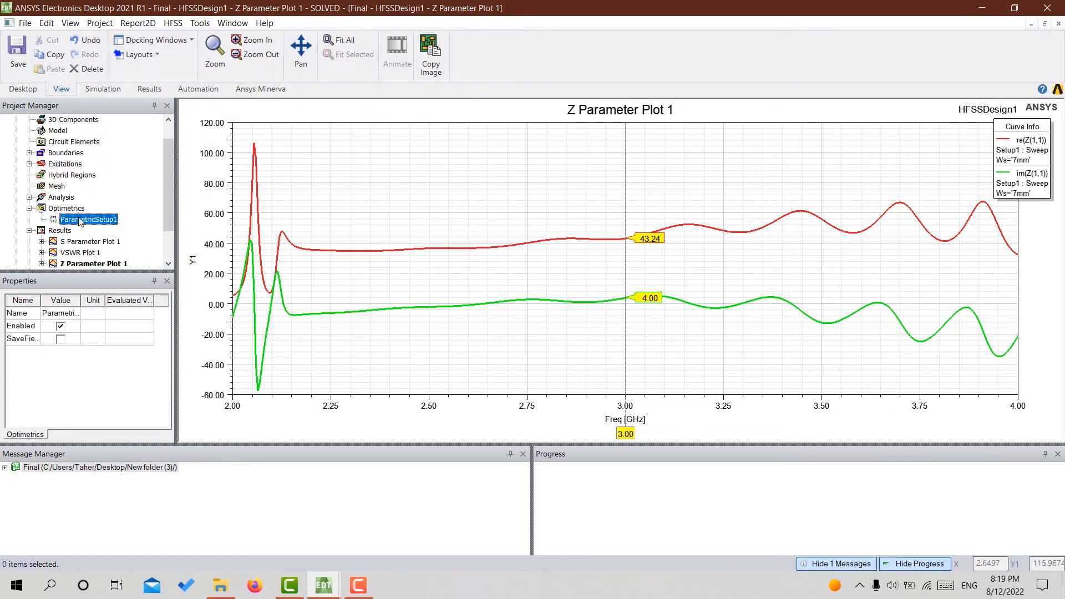
right_click(80, 220)
left_click(97, 266)
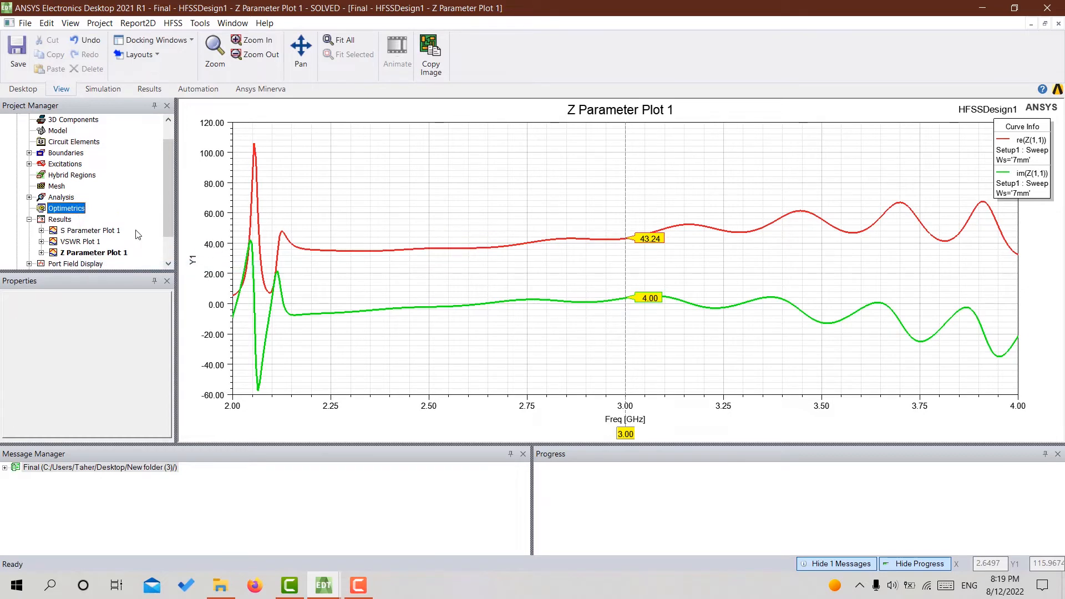
left_click(59, 198)
left_click(30, 197)
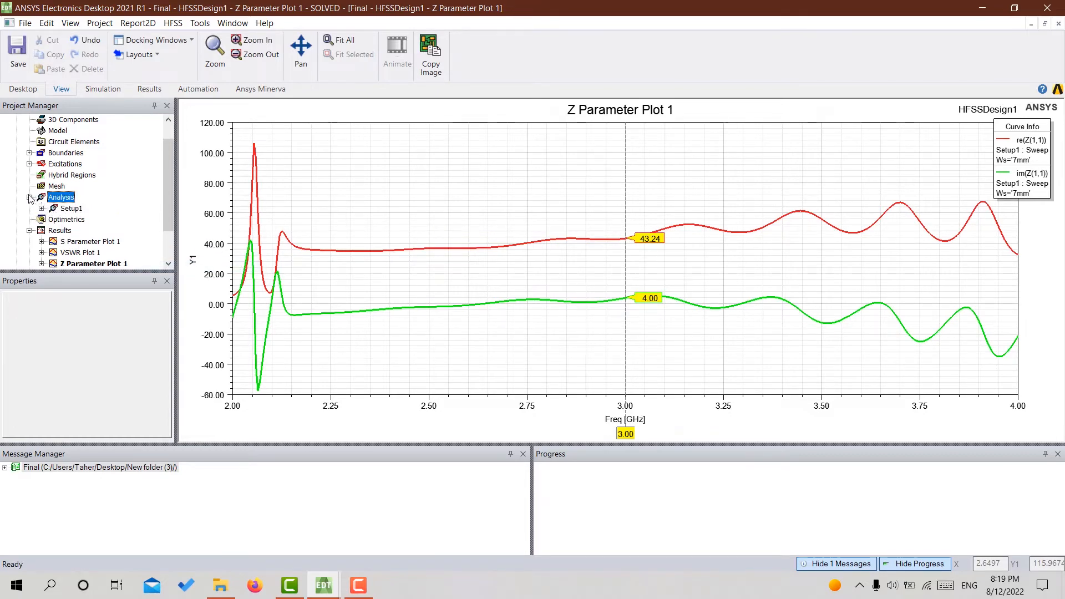
left_click(29, 197)
Set the strip width variable Ws to 7 mm in the design properties of HFSSDesign1 and apply the change
scroll(62, 150, "up", 1)
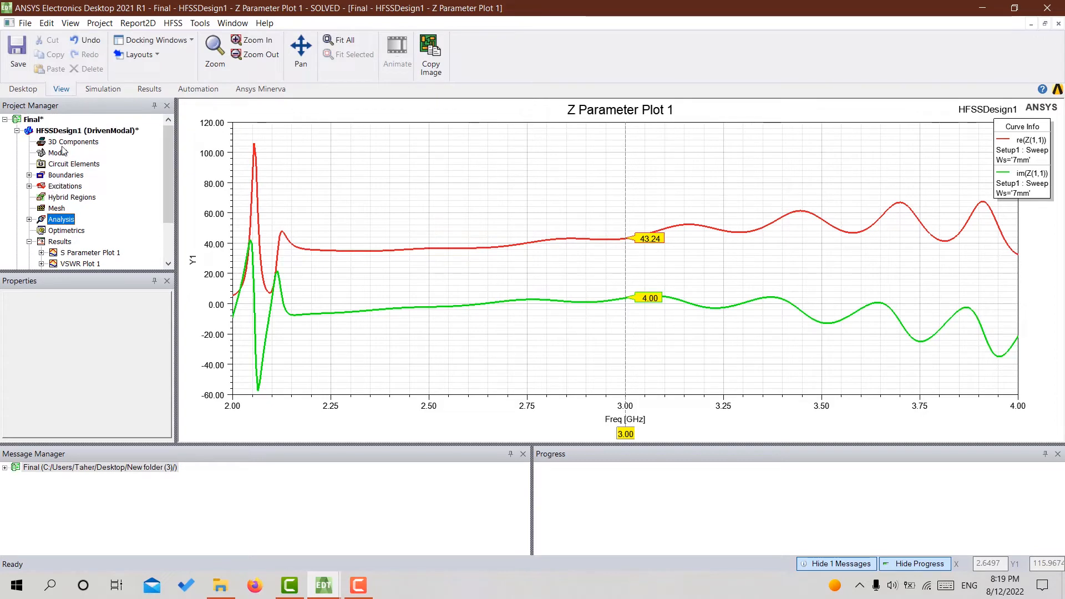
double_click(118, 130)
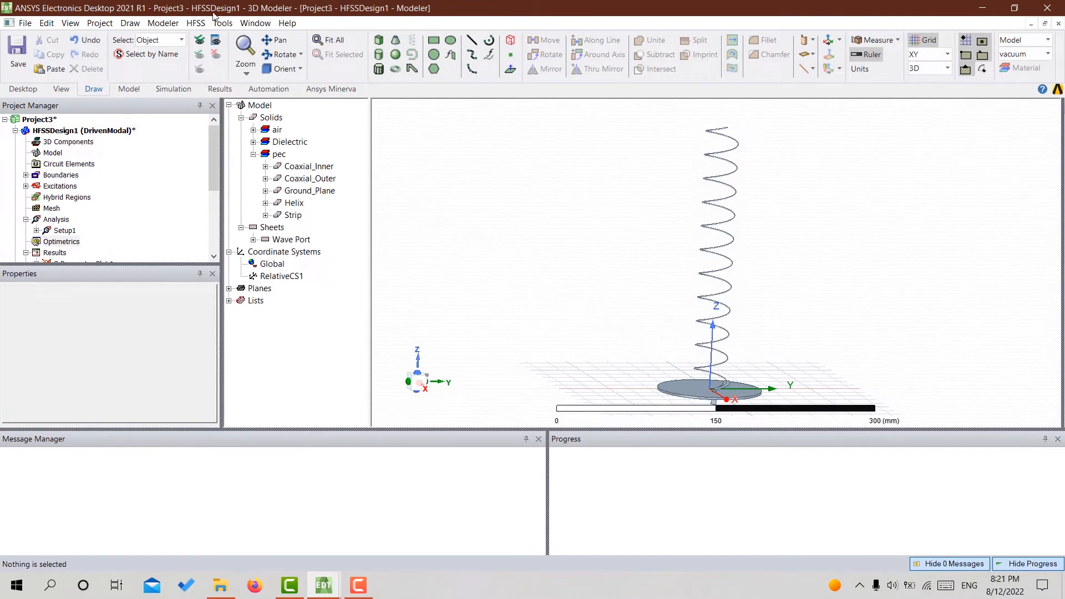
left_click(199, 23)
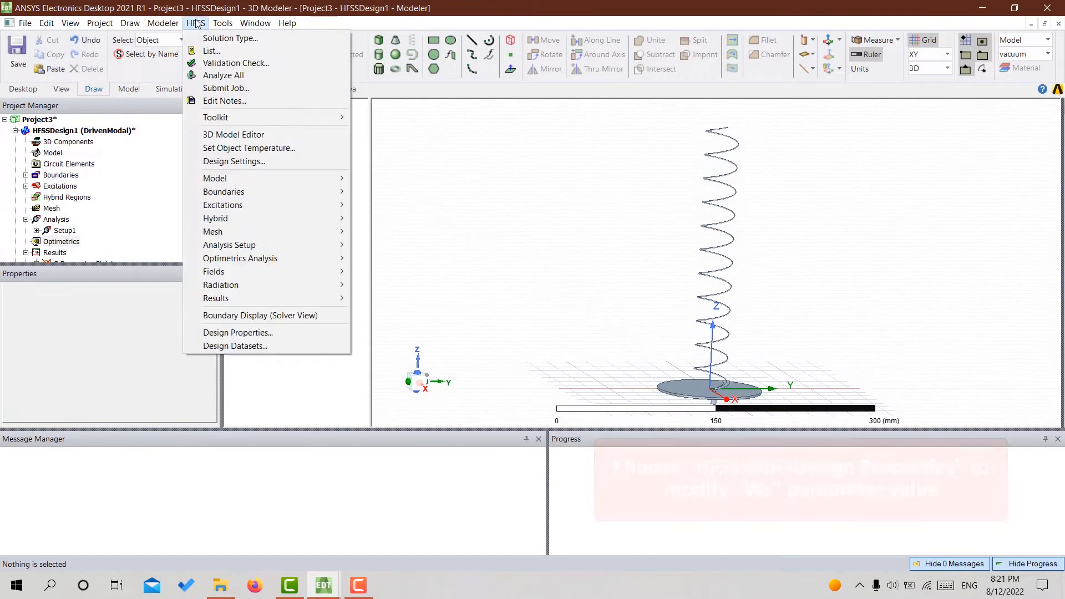
left_click(271, 332)
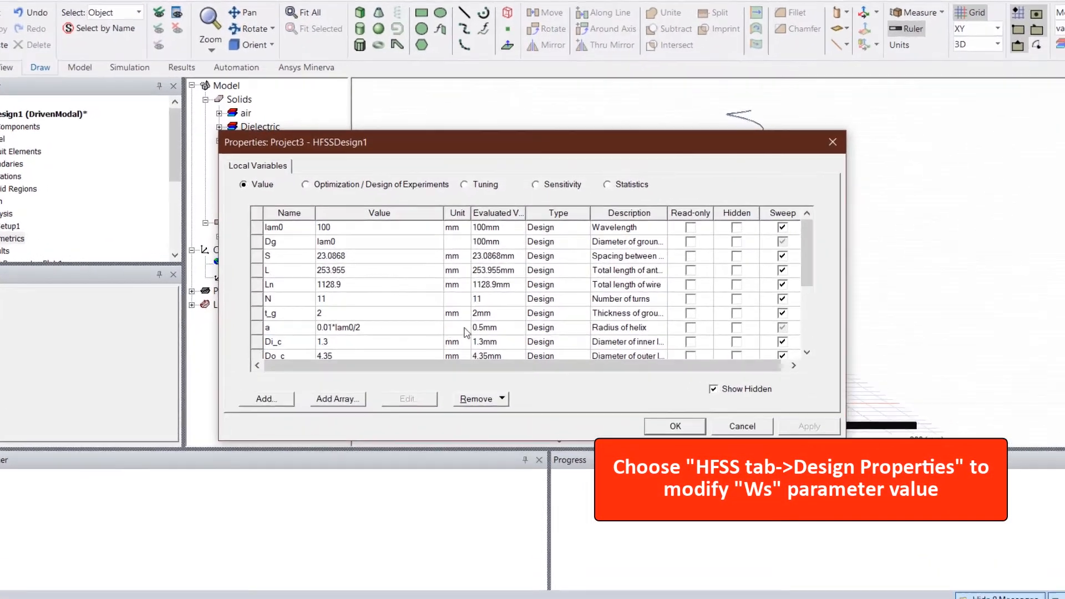
scroll(399, 332, "down", 3)
left_click(360, 320)
left_click(206, 367)
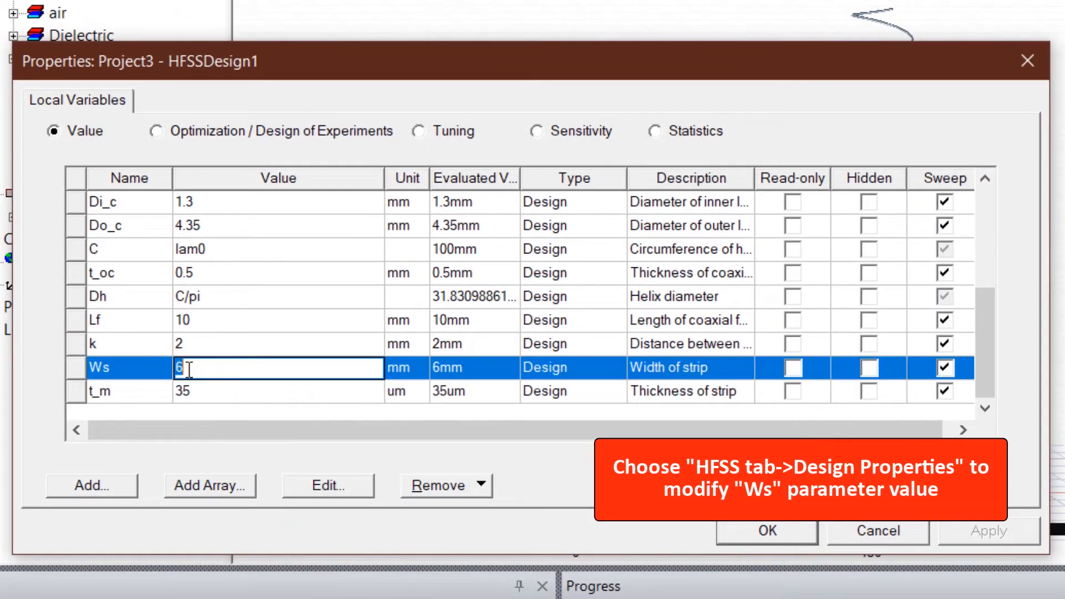
left_click(244, 416)
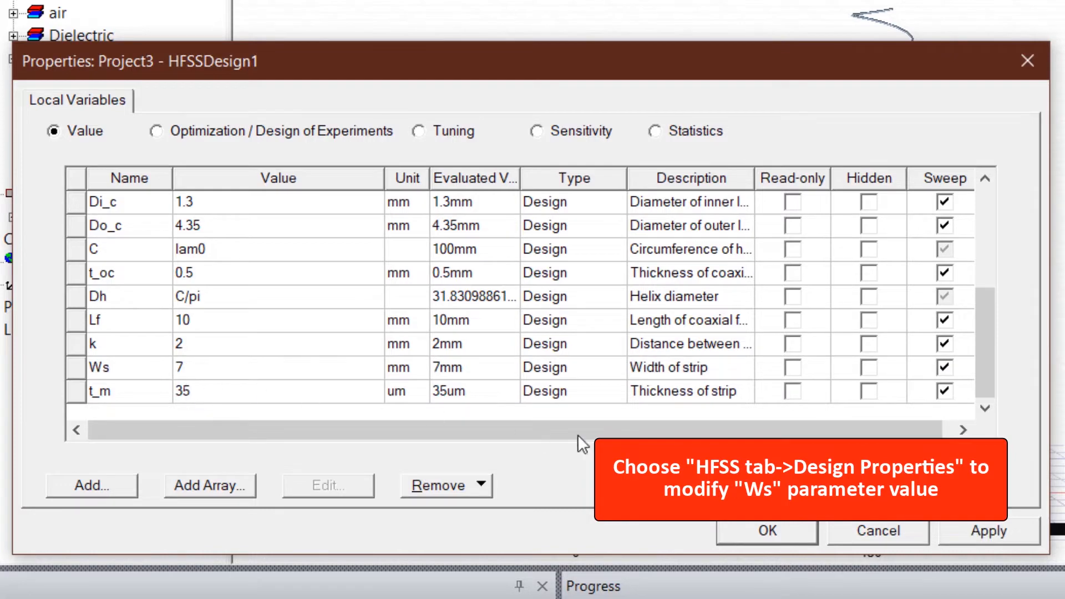
left_click(948, 533)
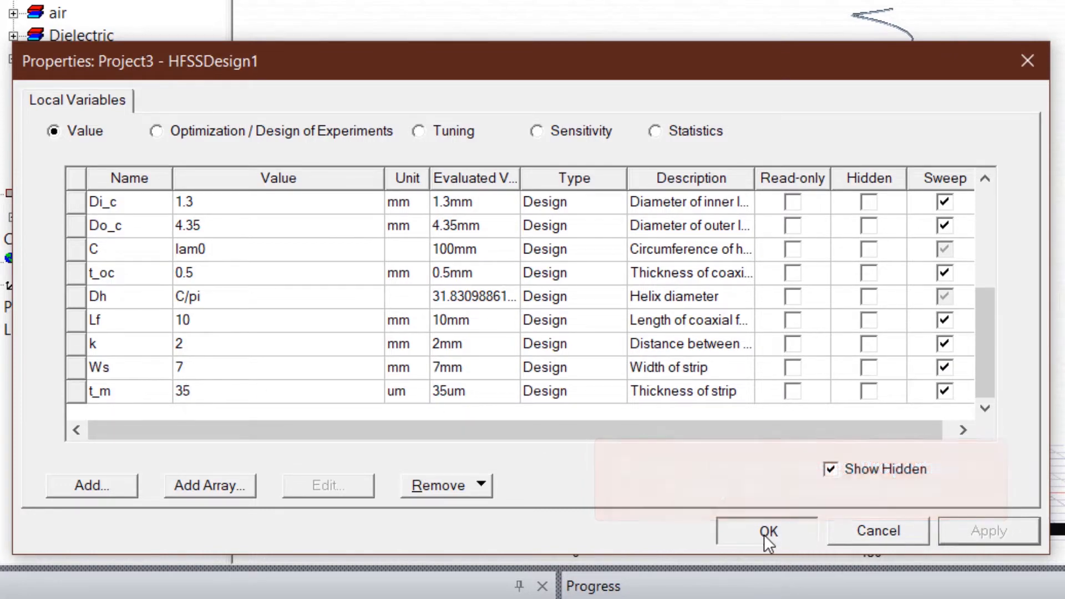
left_click(766, 533)
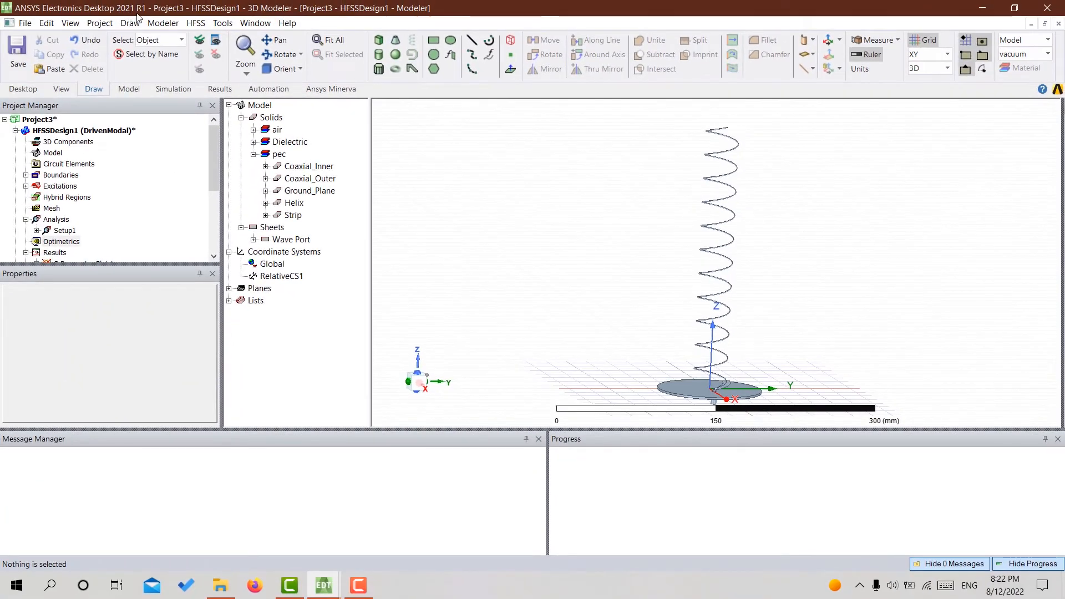
Validate the design with the updated strip width and analyze all of its setups
left_click(195, 23)
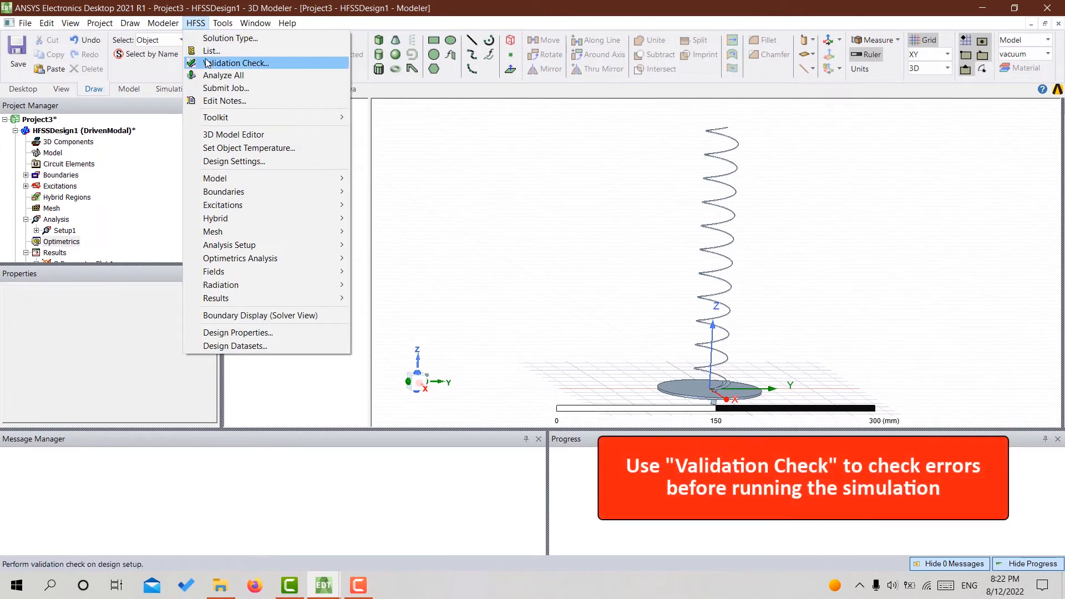
left_click(222, 62)
left_click(491, 349)
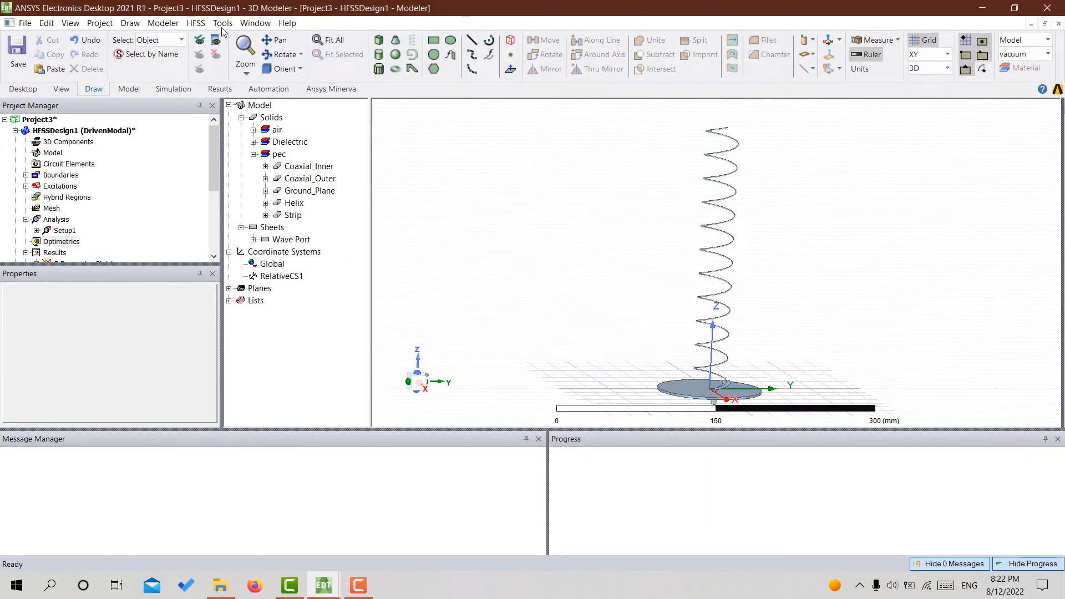
left_click(196, 23)
left_click(209, 74)
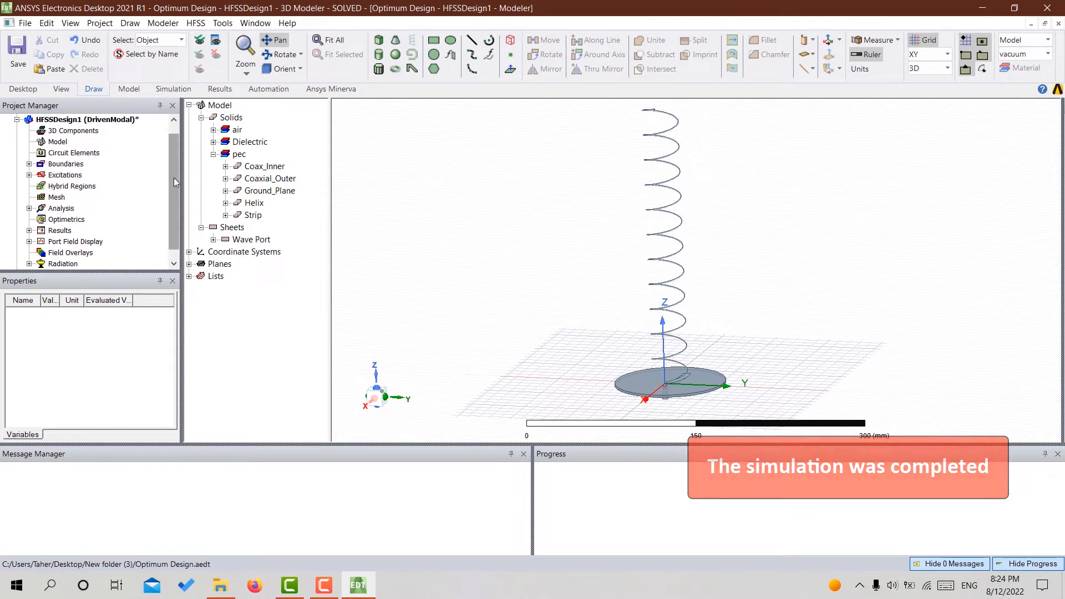
Open S Parameter Plot 1 from the solved results and examine the dB(S(1,1)) curve around the 3 GHz marker
double_click(61, 230)
double_click(71, 230)
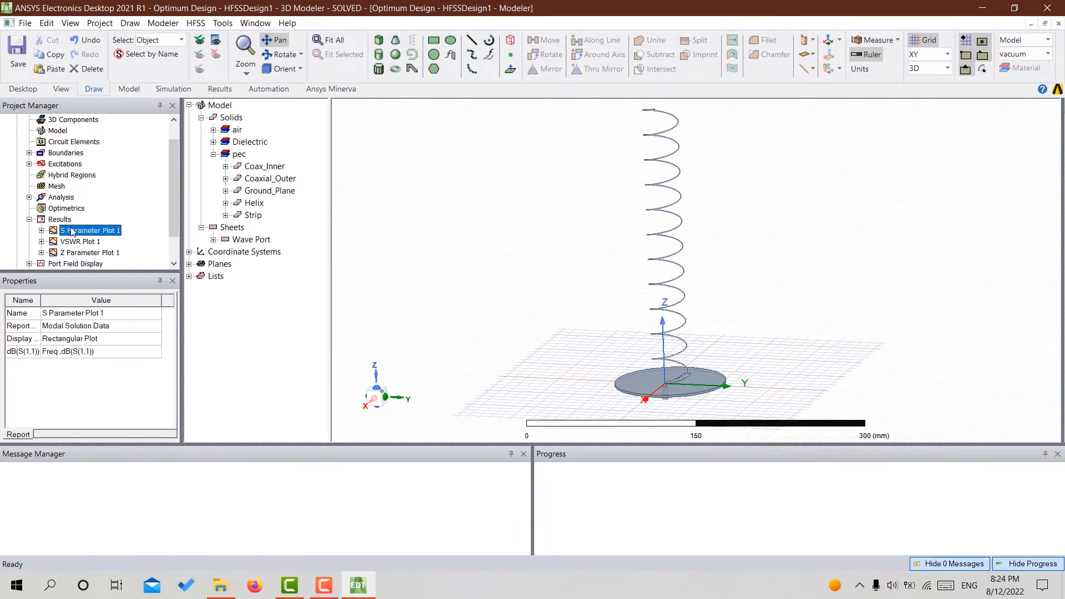
left_click(41, 231)
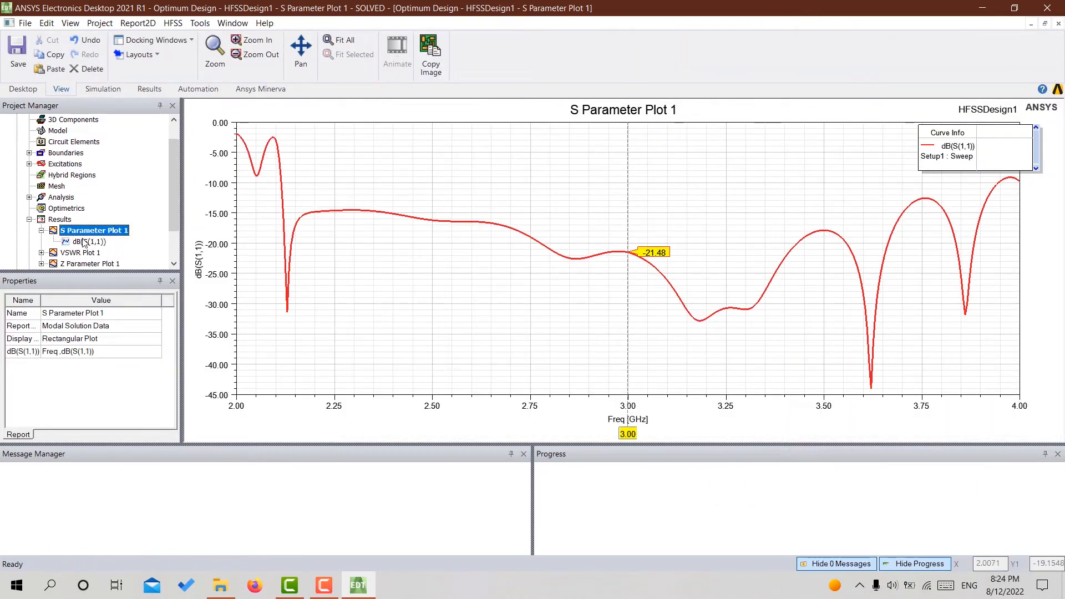
left_click(83, 241)
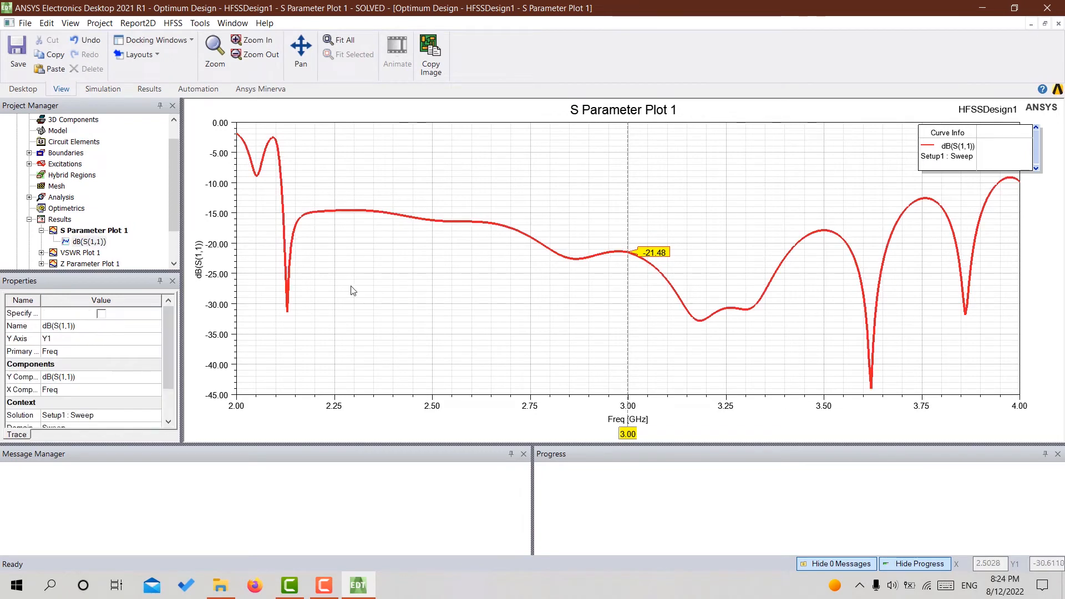
Examine the VSWR(1) curve in VSWR Plot 1 and the real and imaginary Z(1,1) curves in Z Parameter Plot 1
left_click(42, 253)
double_click(87, 264)
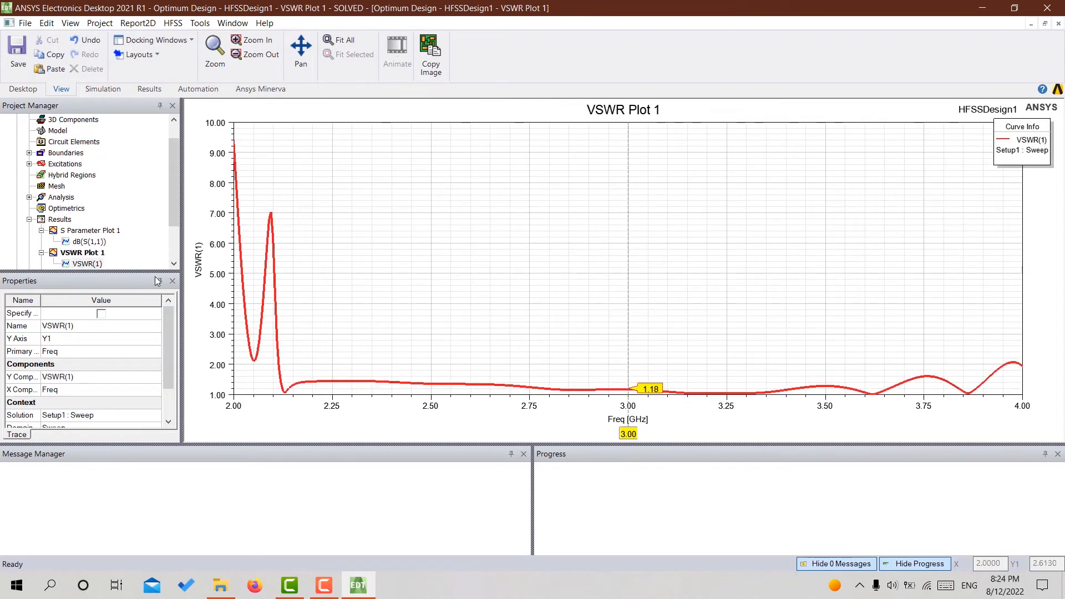
scroll(115, 229, "down", 1)
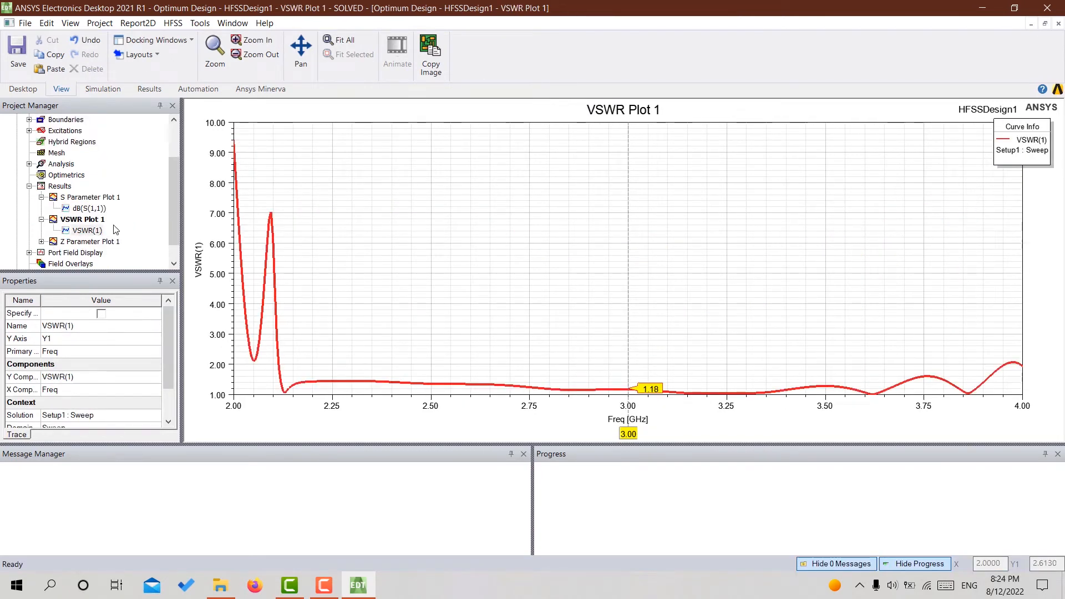
left_click(41, 242)
left_click(80, 253)
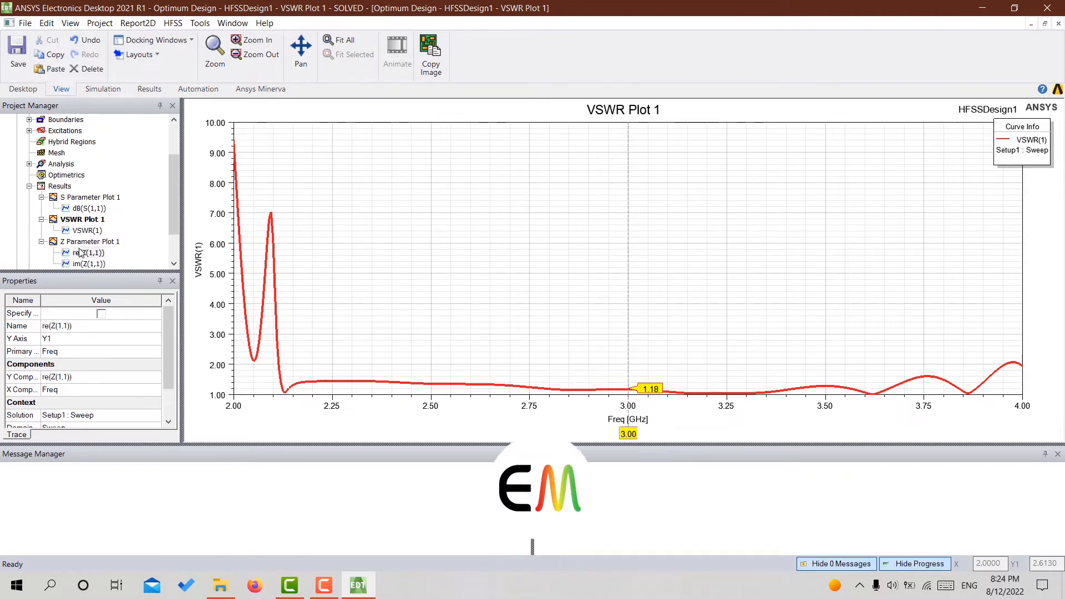
double_click(80, 242)
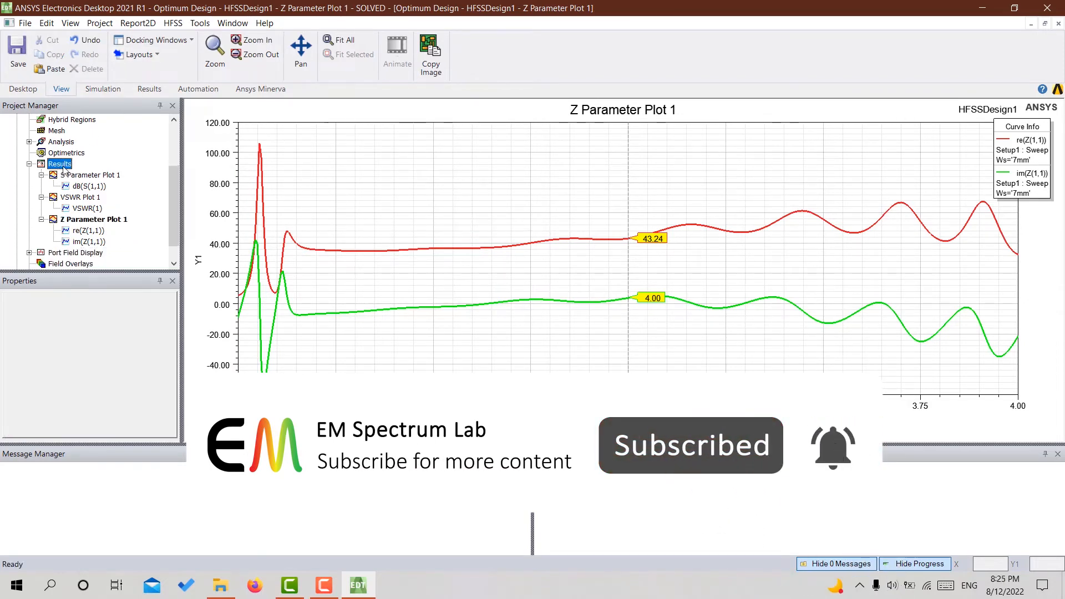
Create a far-field 3D Polar Plot of dB(GainTotal) on Infinite Sphere1 using the Setup1 : LastAdaptive solution
right_click(63, 161)
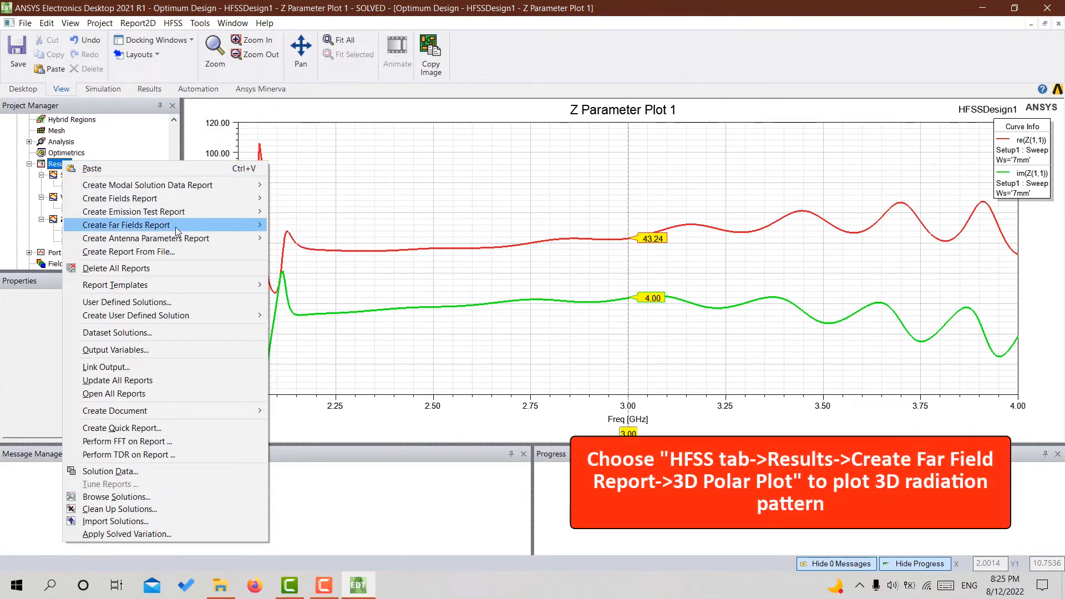
mouse_move(177, 227)
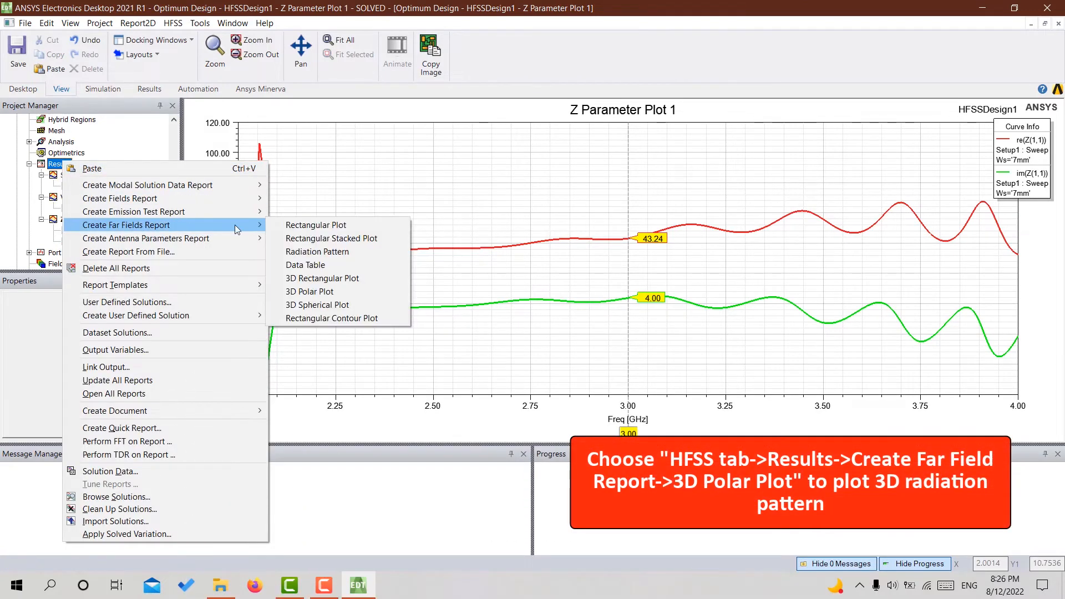
left_click(338, 292)
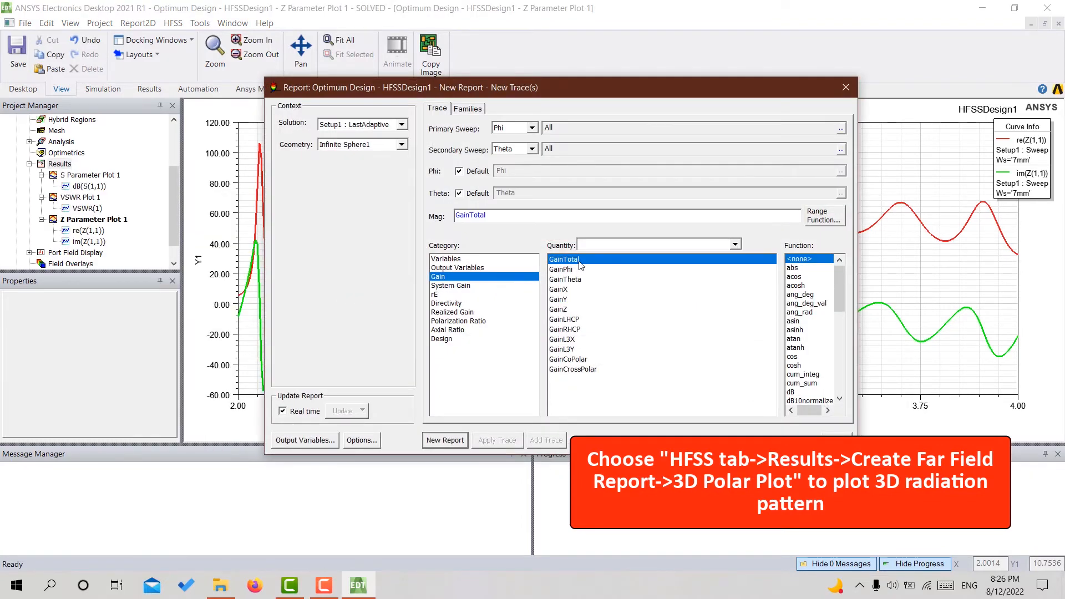
scroll(807, 332, "down", 2)
left_click(800, 340)
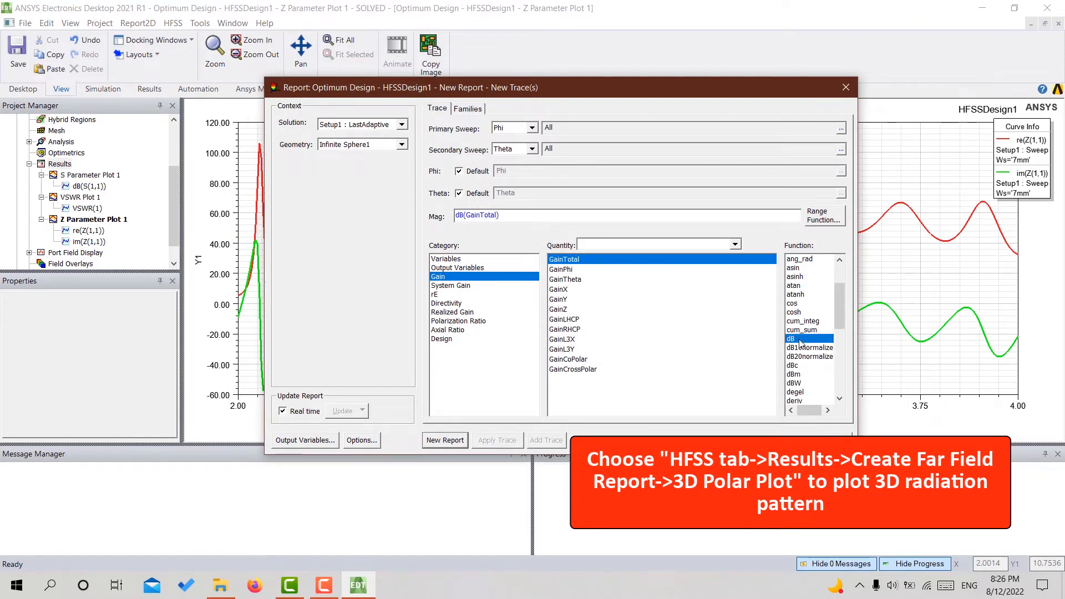
left_click(401, 125)
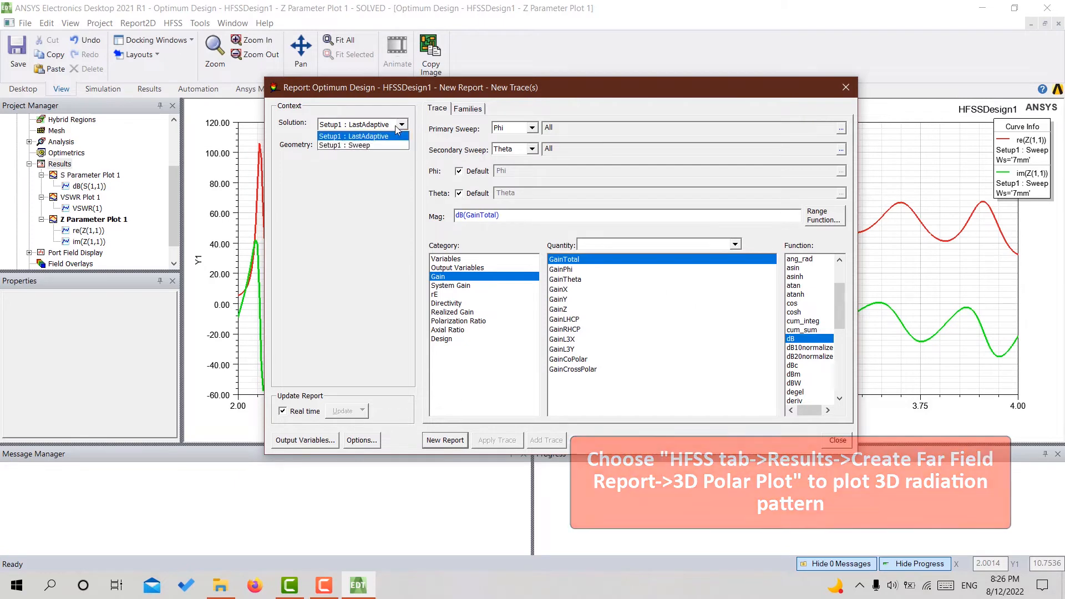
left_click(379, 141)
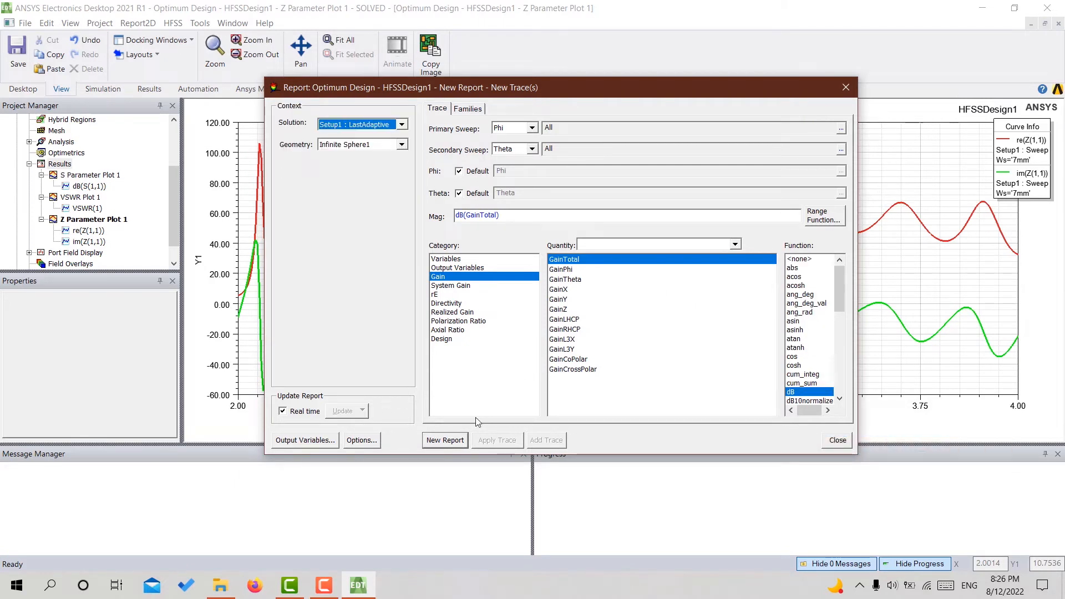
left_click(446, 439)
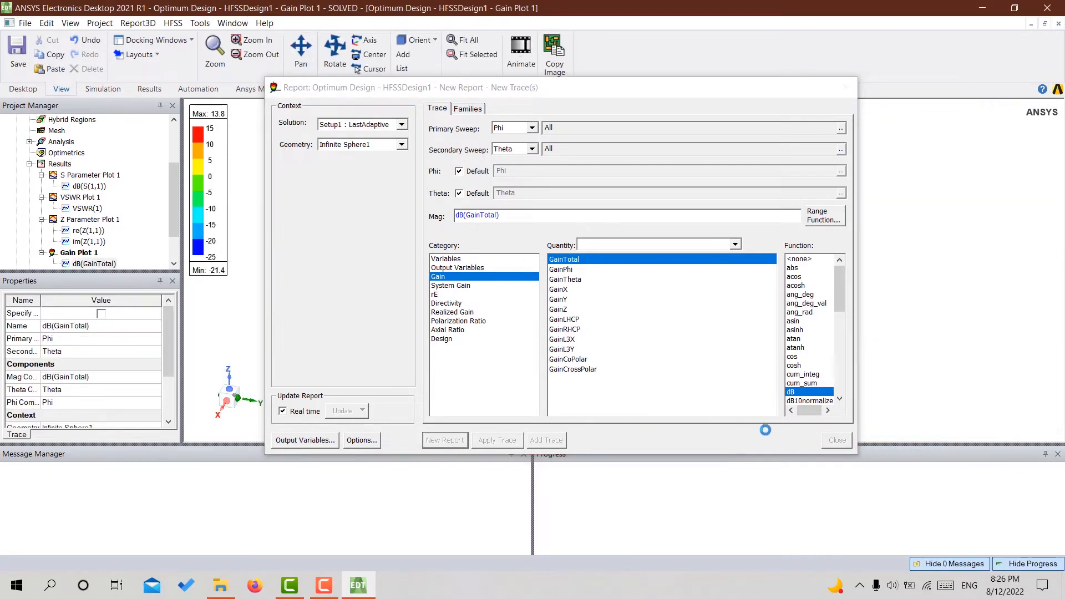
left_click(837, 440)
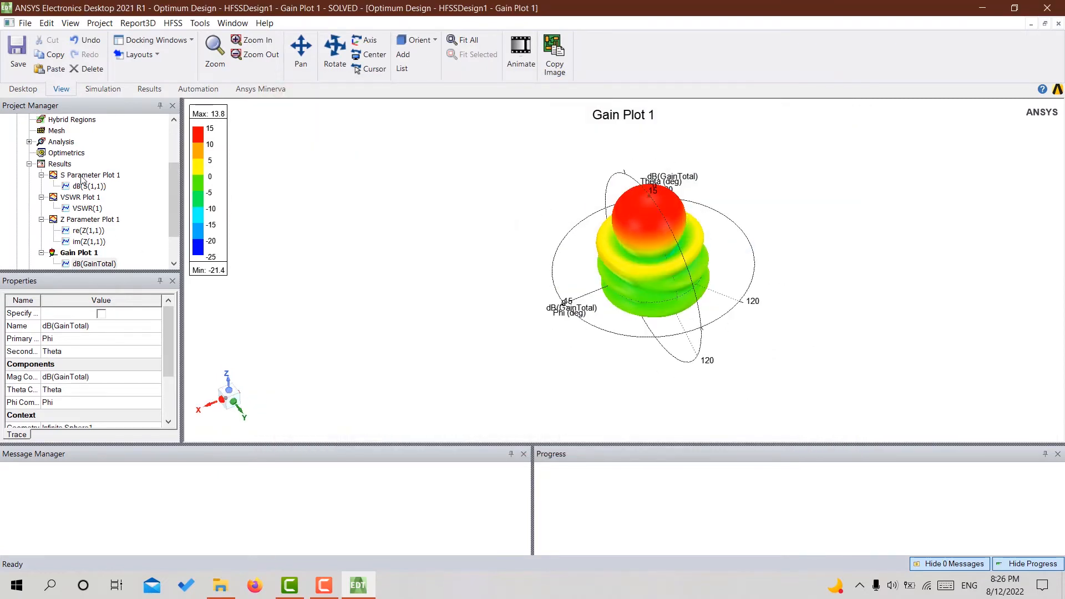
Create a far-field Radiation Pattern report of dB(GainTotal) swept over Theta, with Phi restricted to 0deg
left_click(61, 165)
right_click(61, 164)
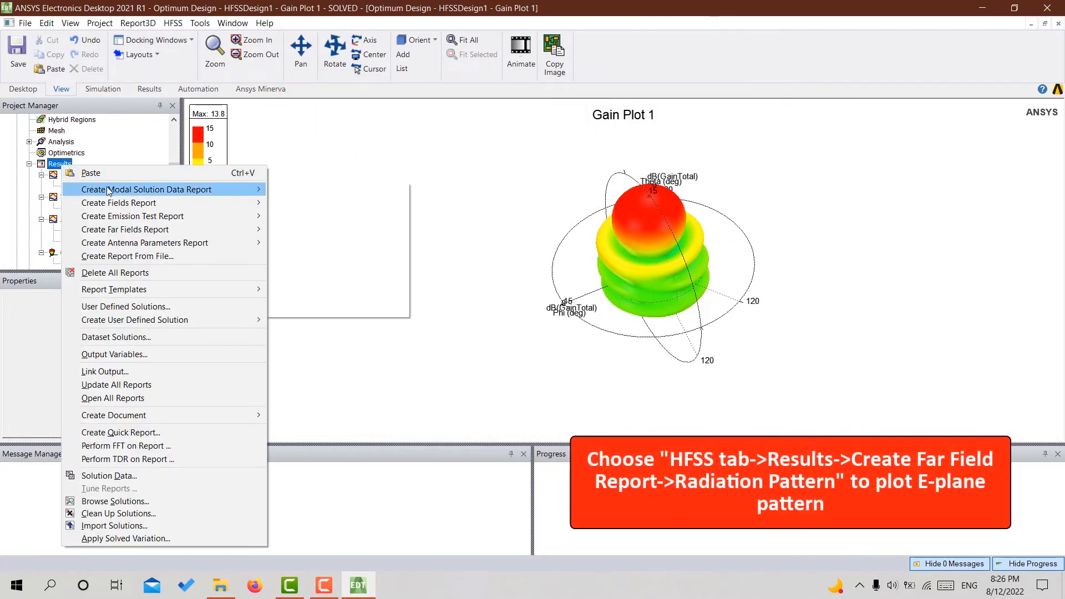
mouse_move(190, 224)
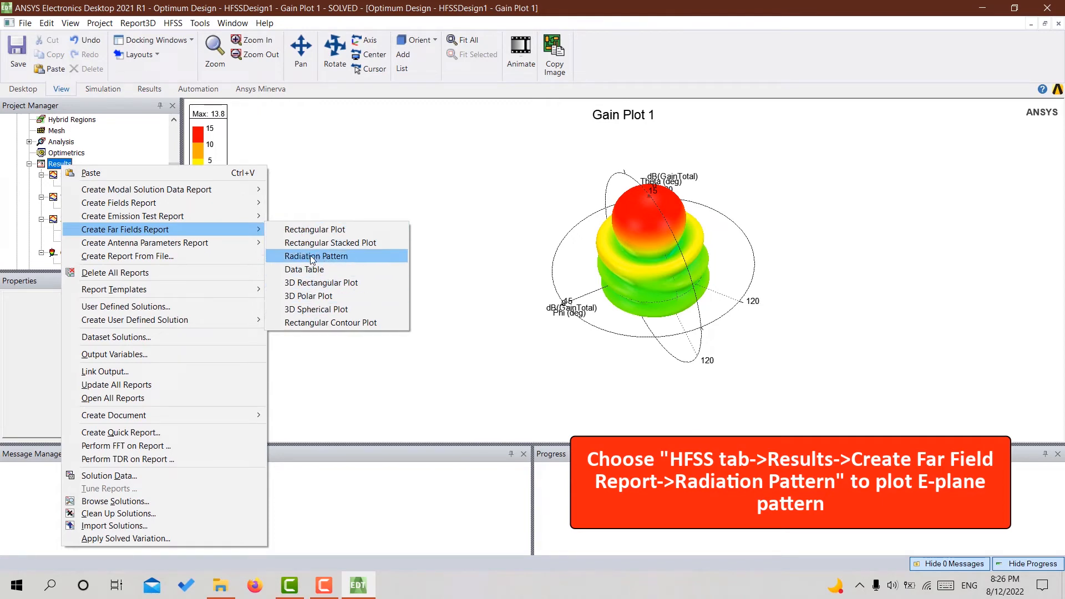
left_click(312, 257)
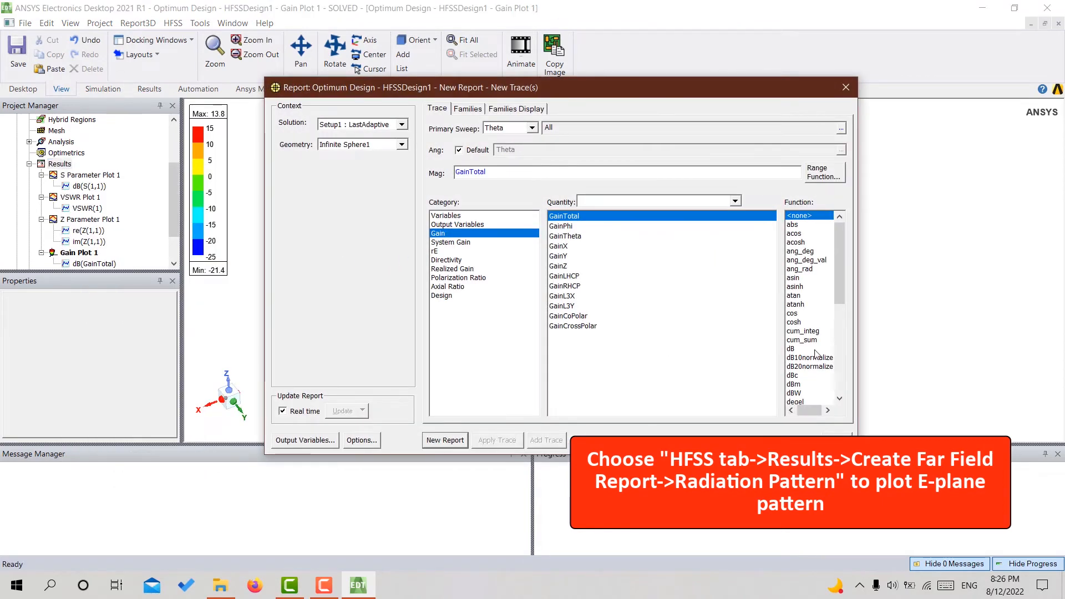
left_click(798, 348)
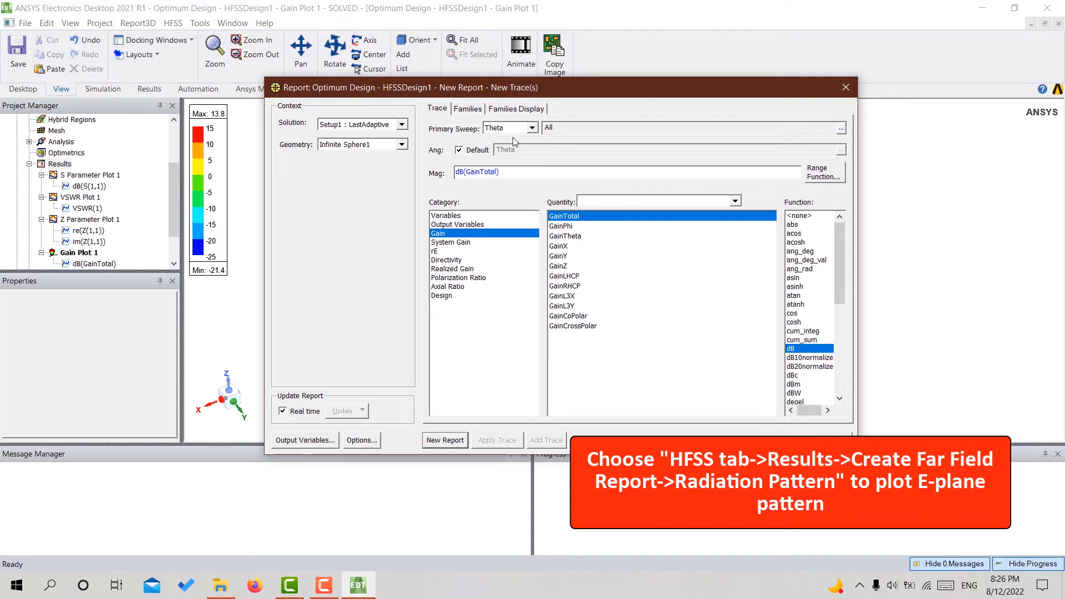
left_click(469, 111)
left_click(484, 174)
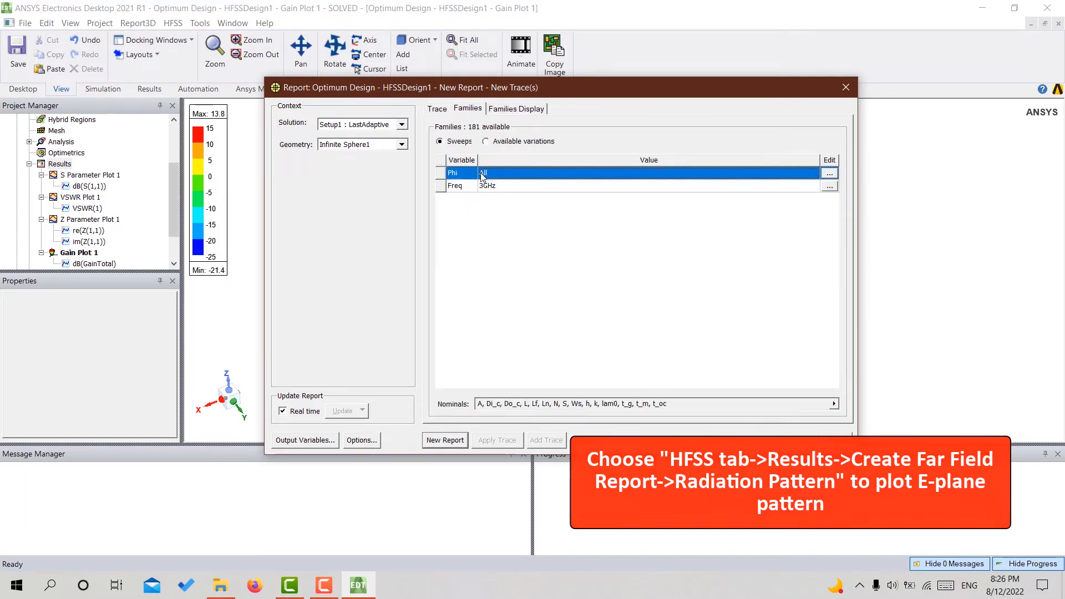
left_click(830, 175)
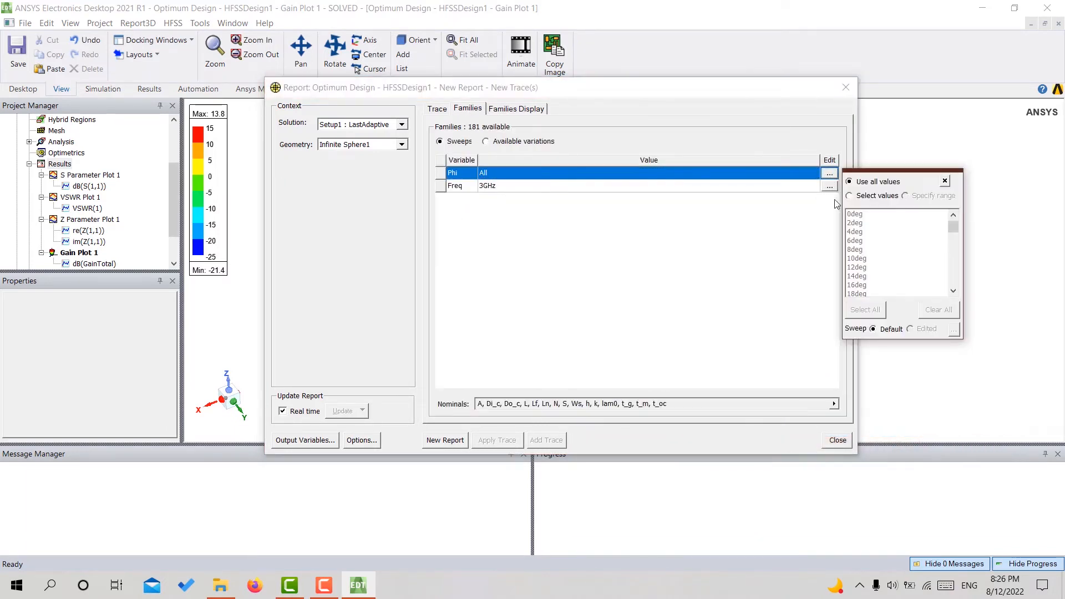
left_click(849, 196)
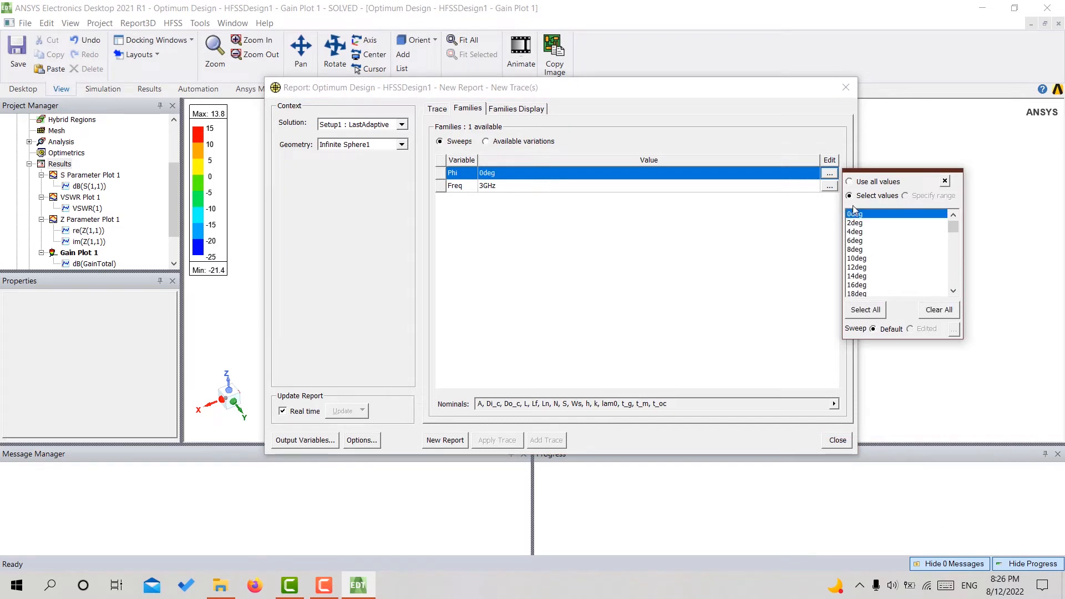
left_click(758, 248)
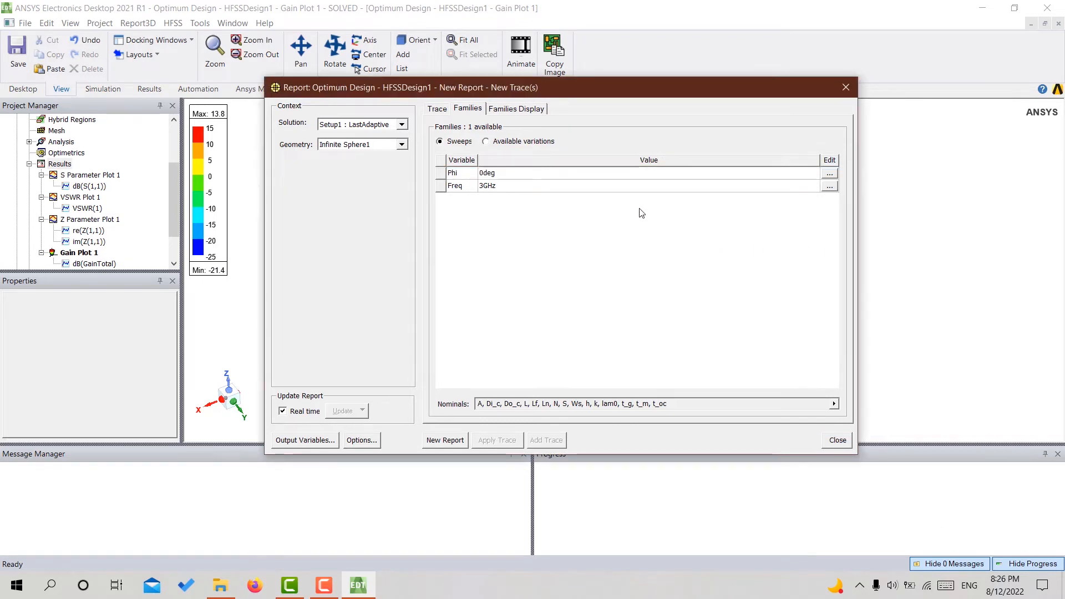
left_click(445, 440)
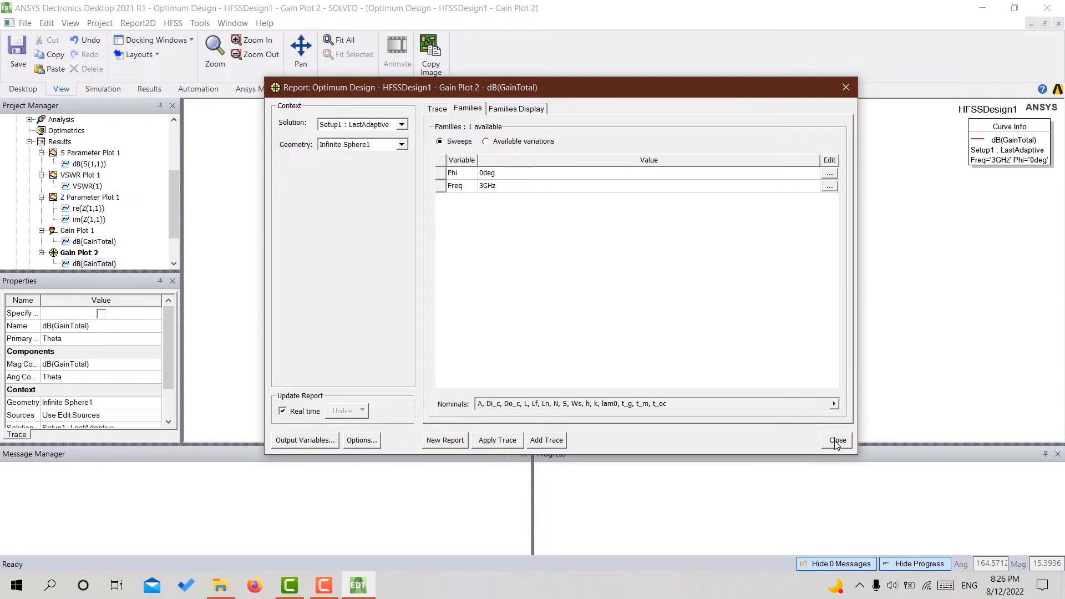
Finish the report setup and add the xdb10Beamwidth trace characteristic to Gain Plot 2 with x at 3 and Range Full
left_click(837, 441)
left_click(391, 264)
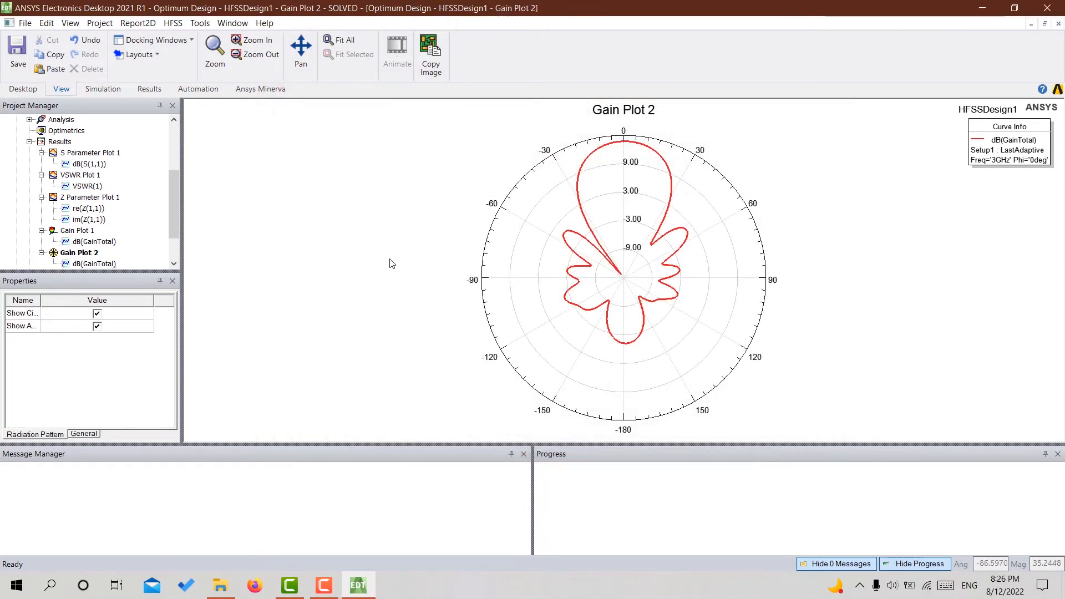
right_click(826, 216)
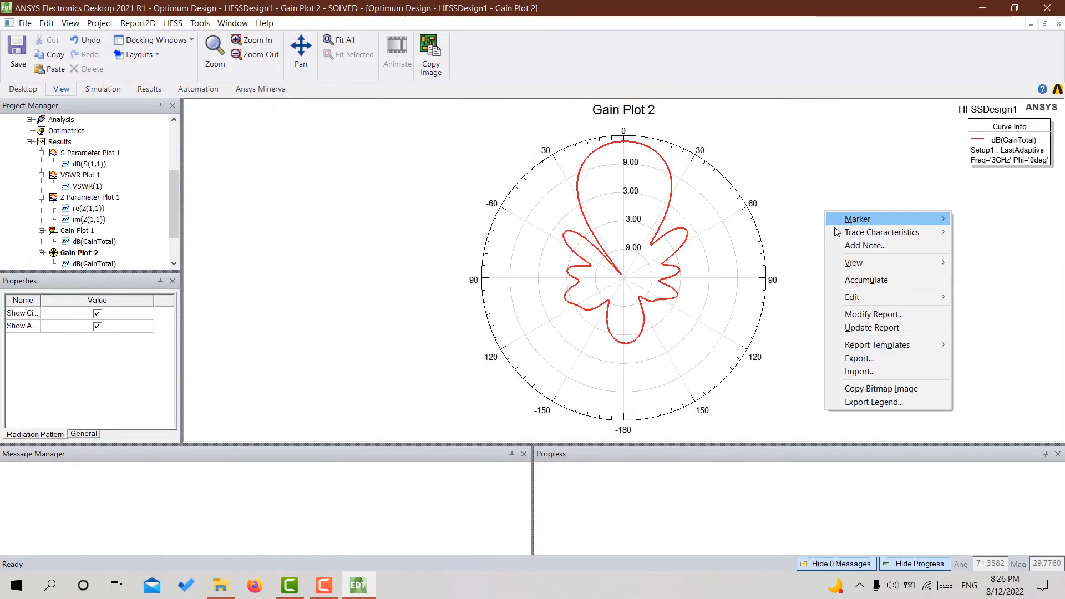
mouse_move(865, 231)
left_click(972, 259)
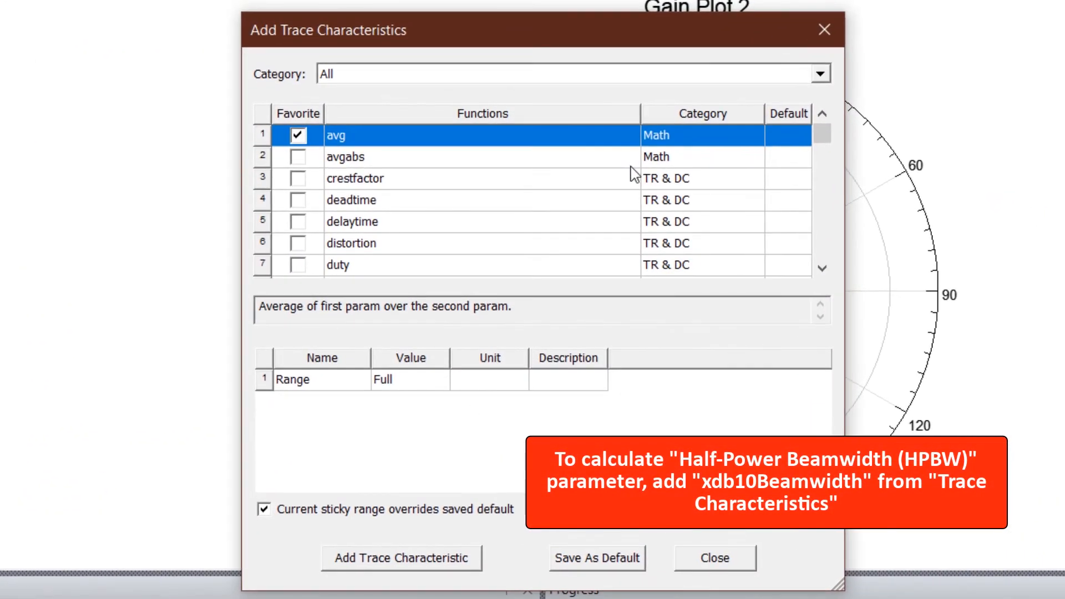
scroll(588, 207, "down", 4)
scroll(632, 171, "down", 10)
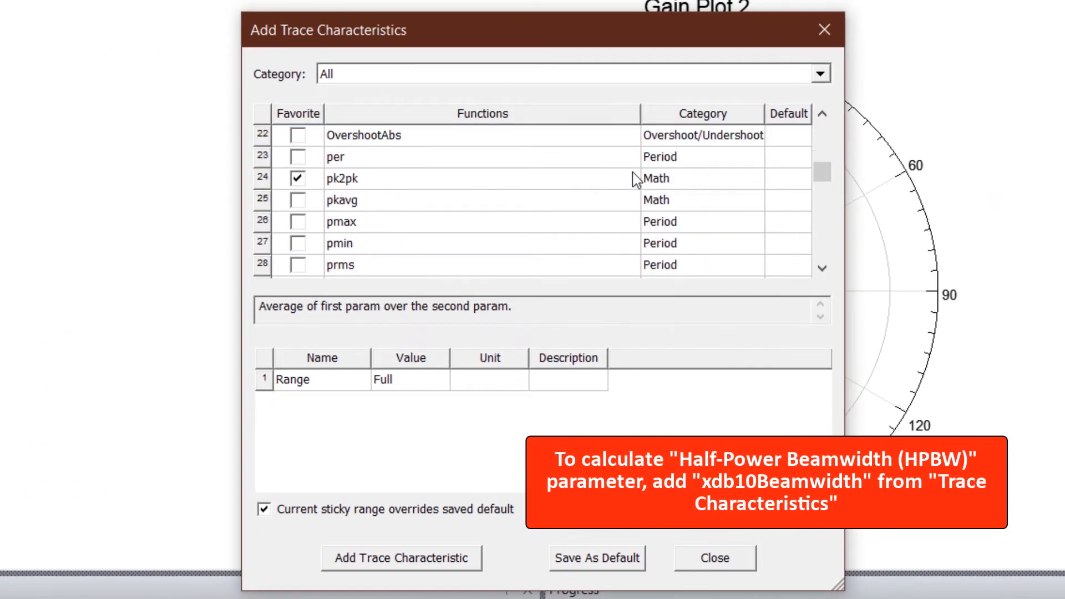
scroll(636, 180, "down", 7)
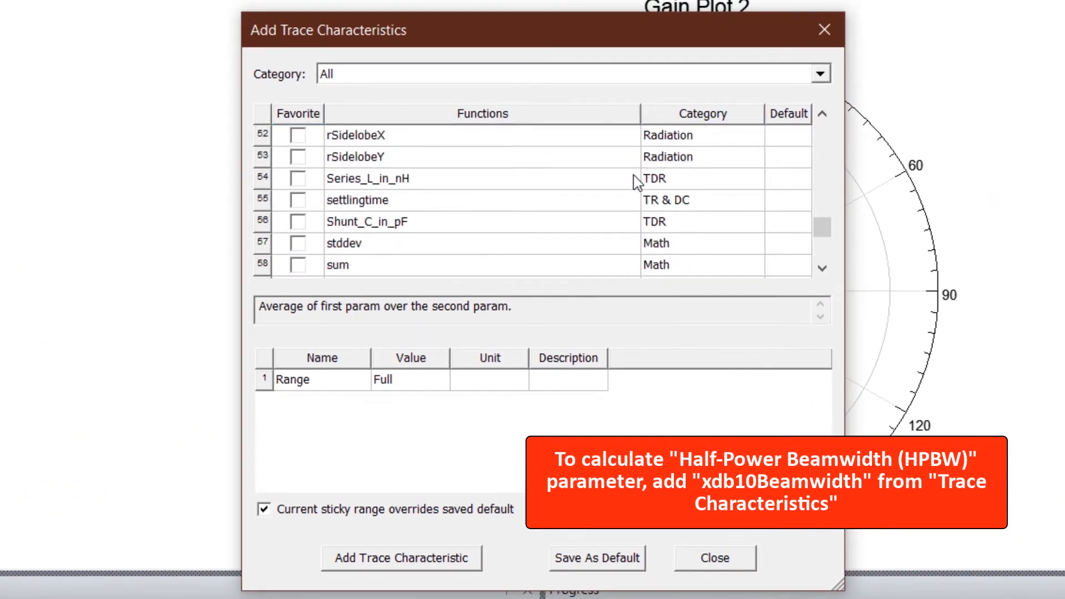
left_click(397, 158)
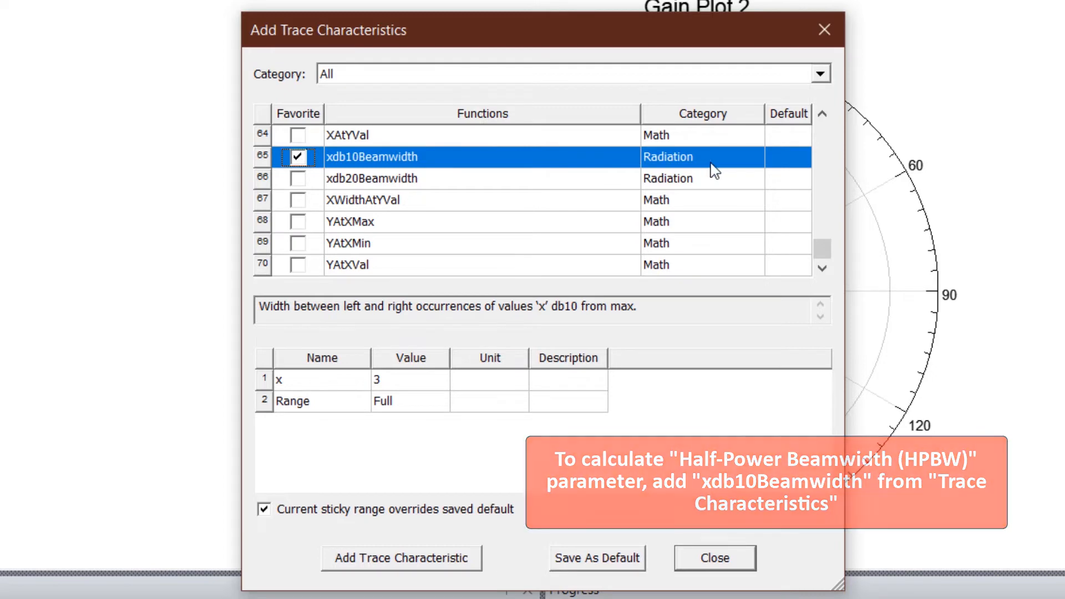
left_click(390, 383)
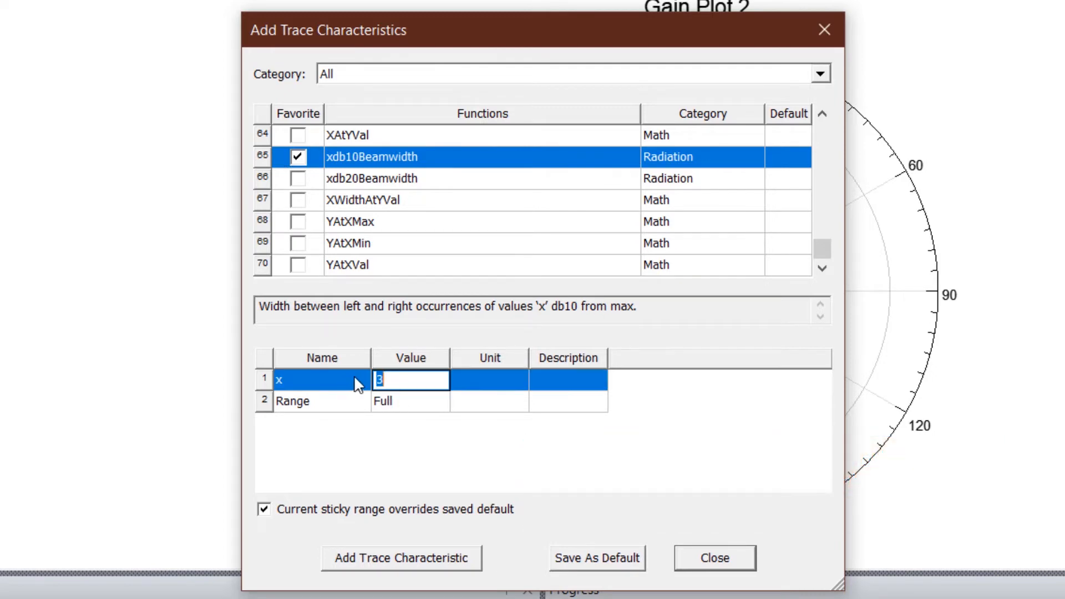
left_click(408, 400)
left_click(344, 434)
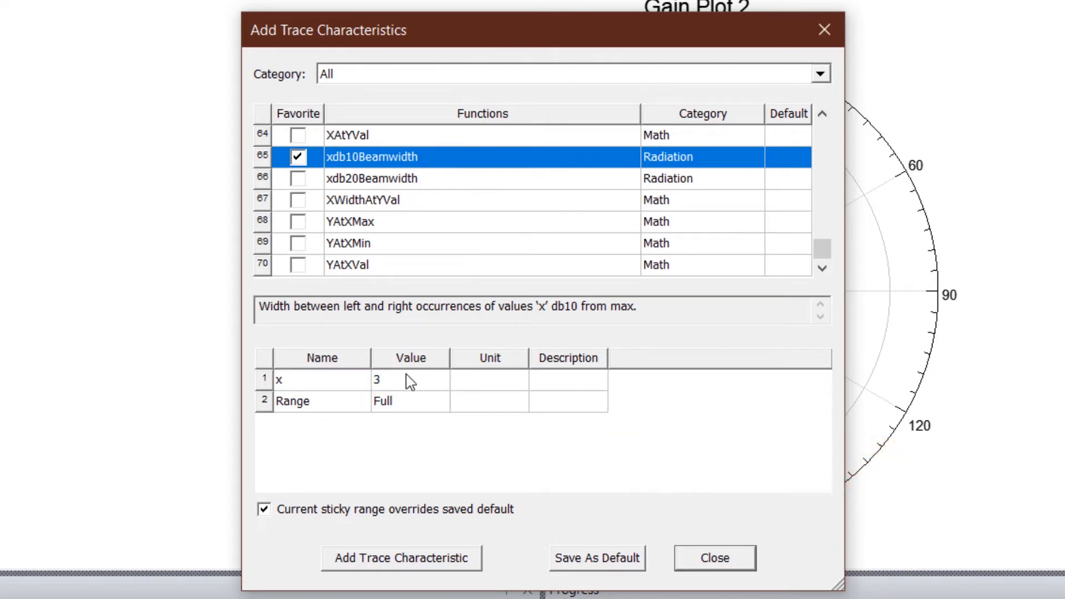
left_click(447, 565)
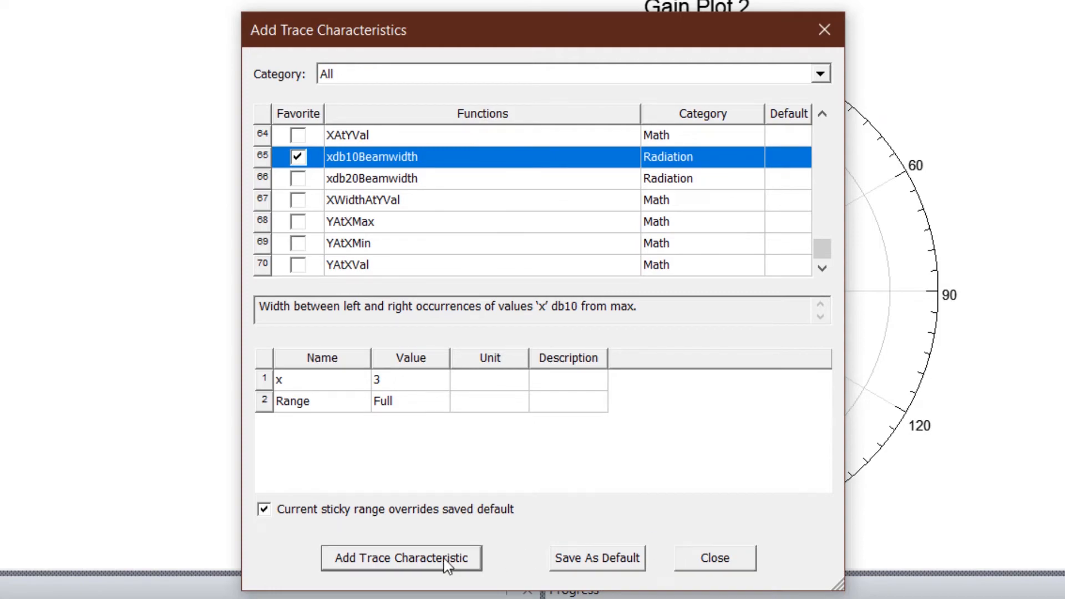
left_click(701, 556)
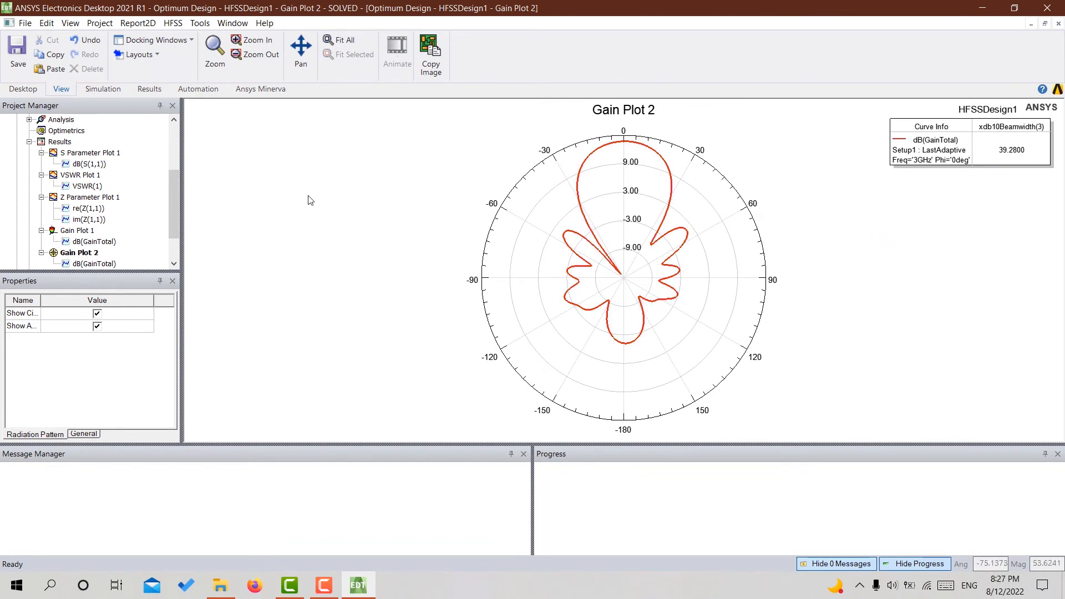
Set up a new far-field Radiation Pattern report of dB(GainTotal) on Infinite Sphere1 with Phi as the primary sweep
right_click(50, 143)
mouse_move(99, 210)
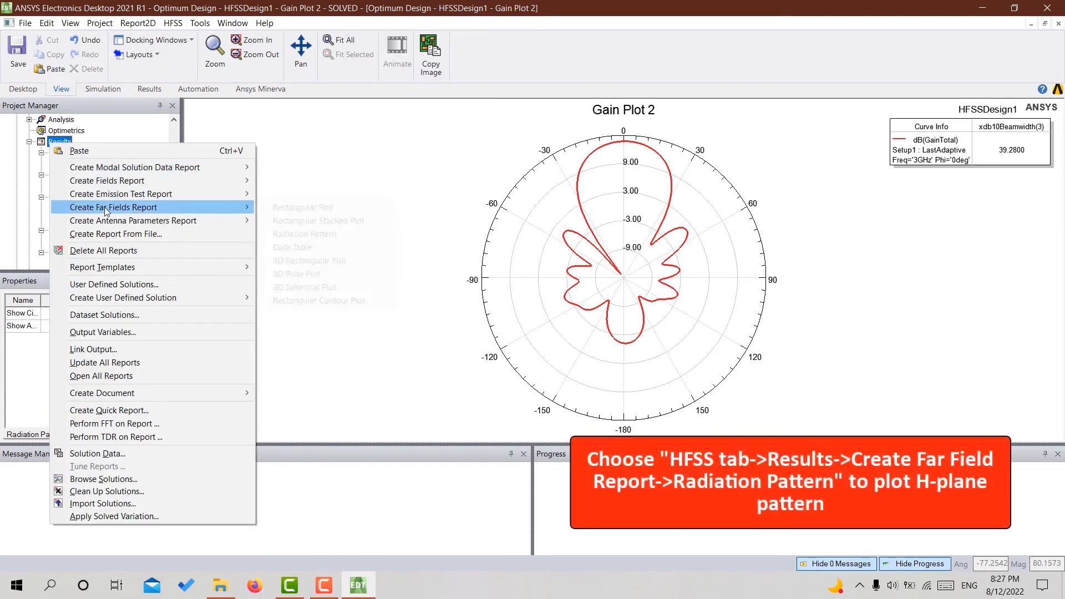
left_click(317, 235)
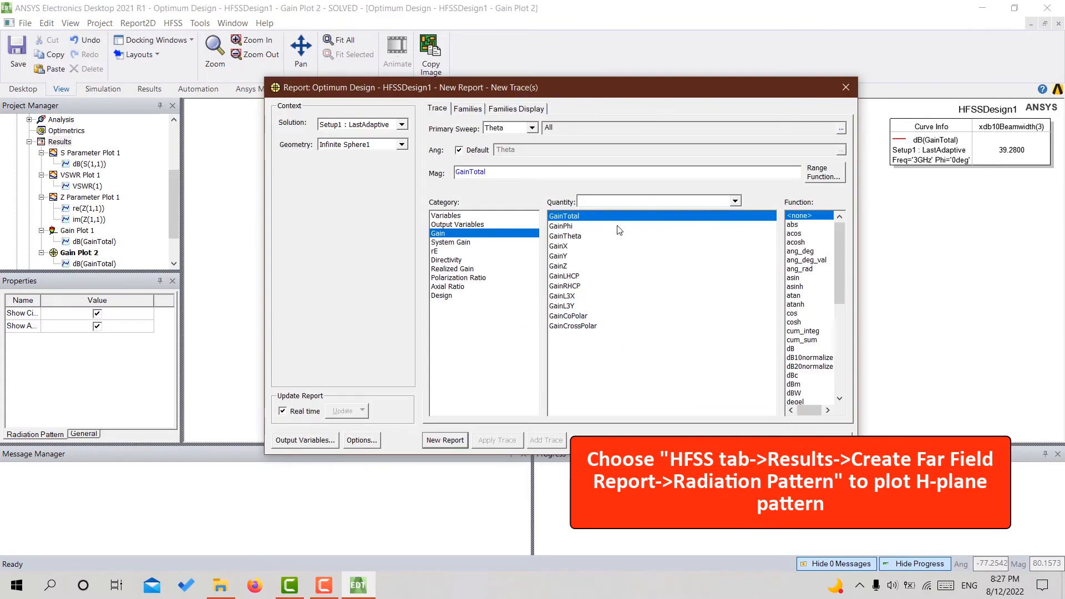
left_click(799, 349)
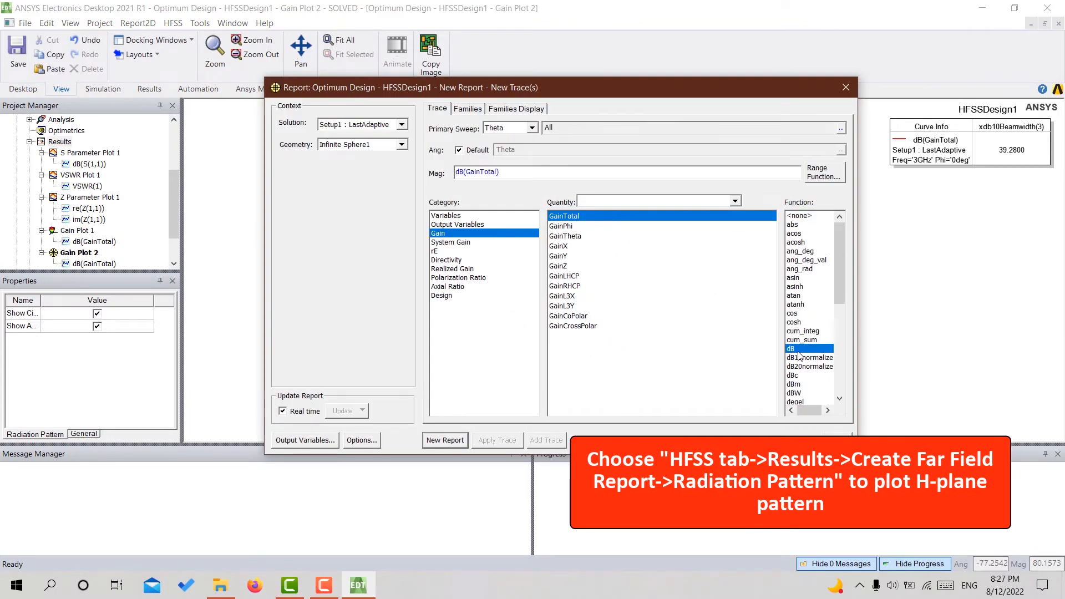
left_click(504, 129)
left_click(507, 149)
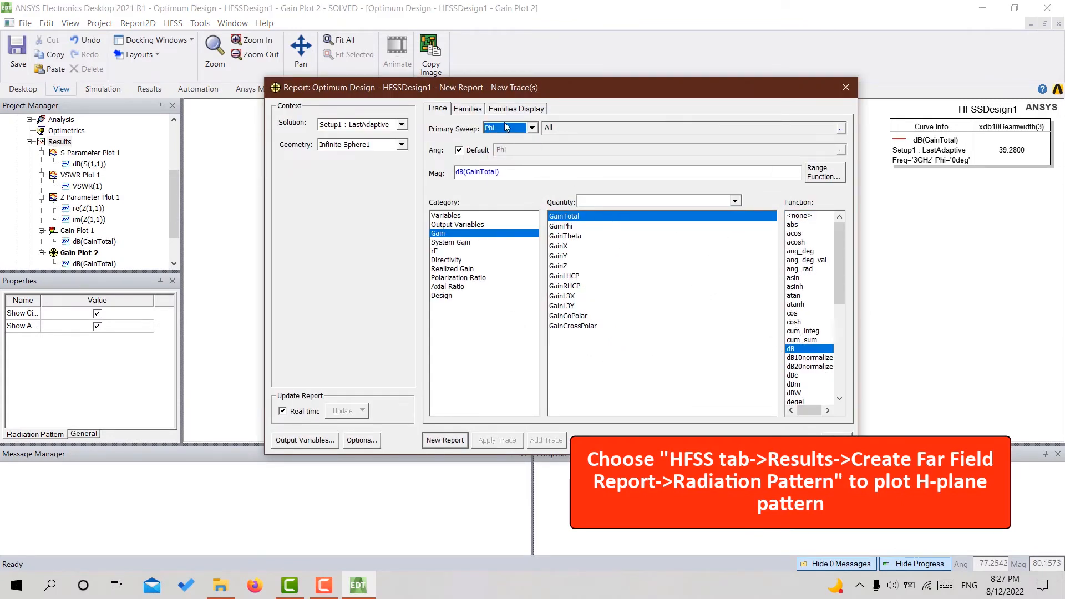
Restrict Theta to 90deg in the report's families and generate the radiation pattern plot
left_click(468, 109)
left_click(555, 176)
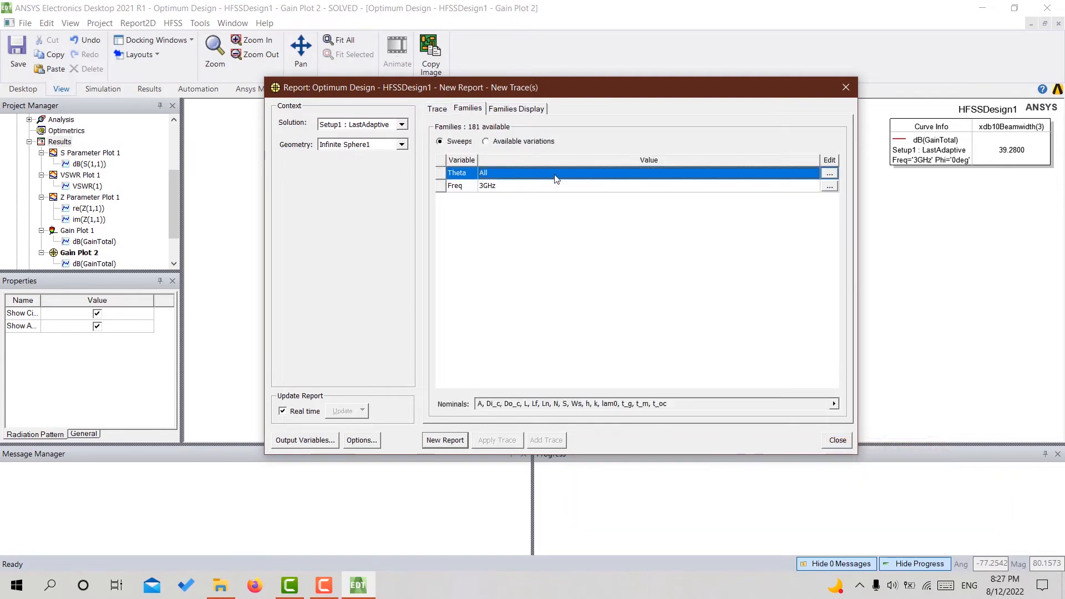
left_click(828, 175)
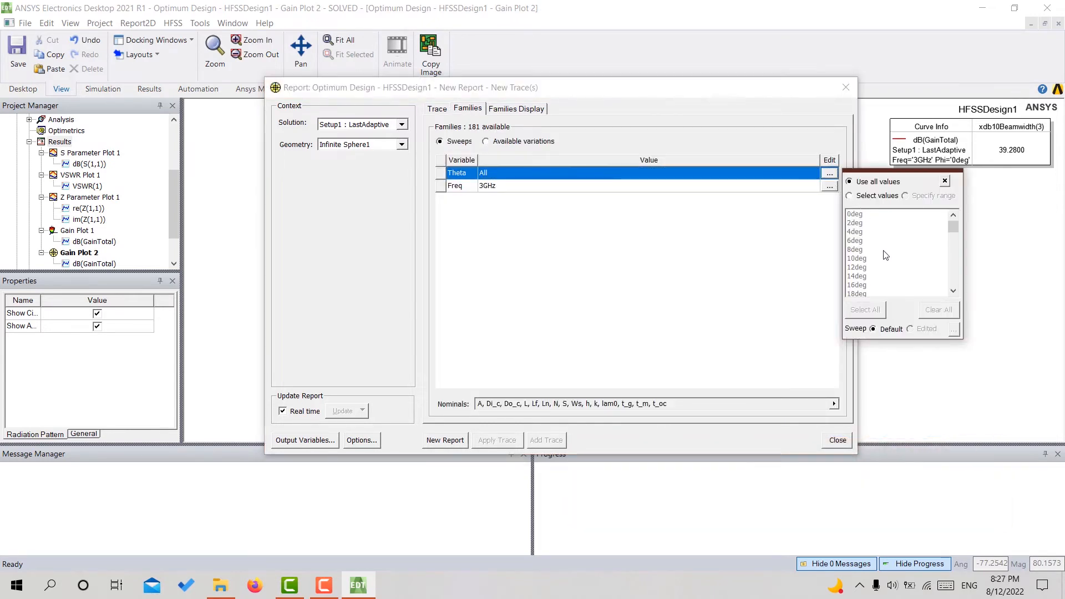
left_click(867, 198)
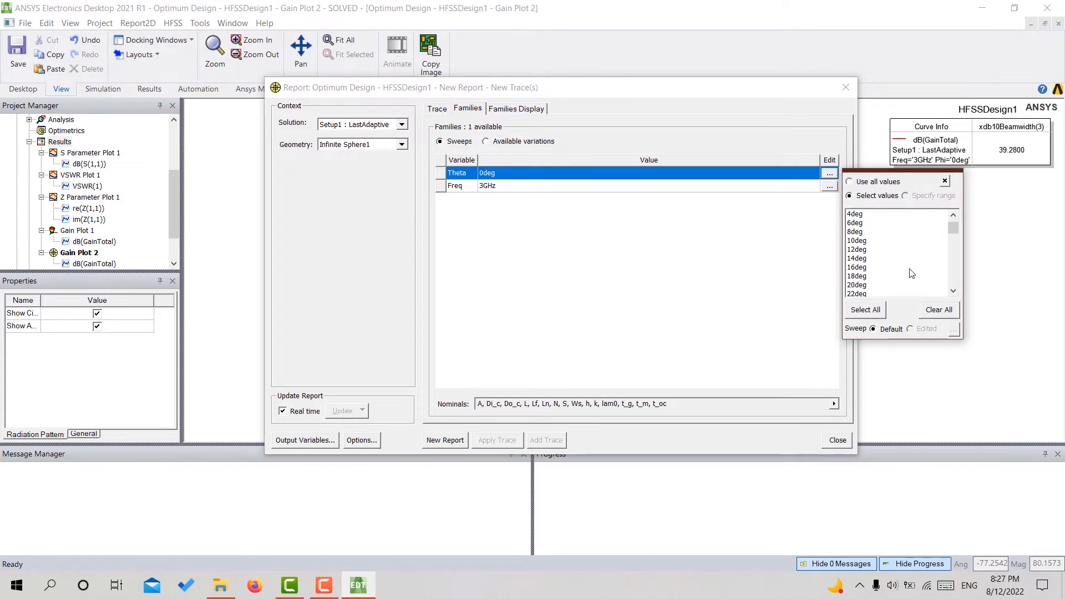
scroll(909, 271, "down", 6)
scroll(909, 272, "down", 7)
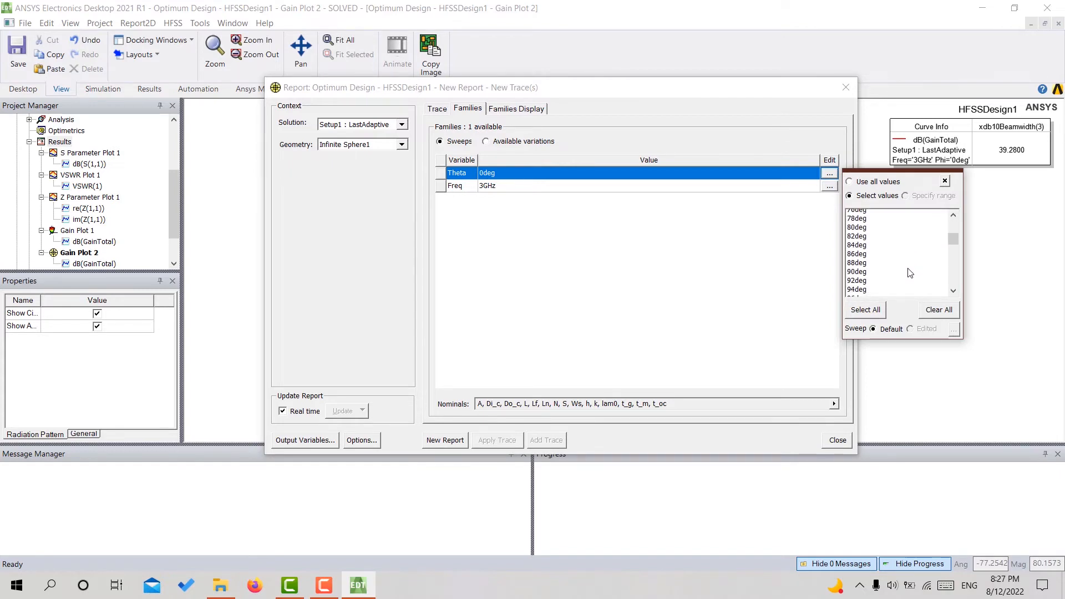
left_click(856, 241)
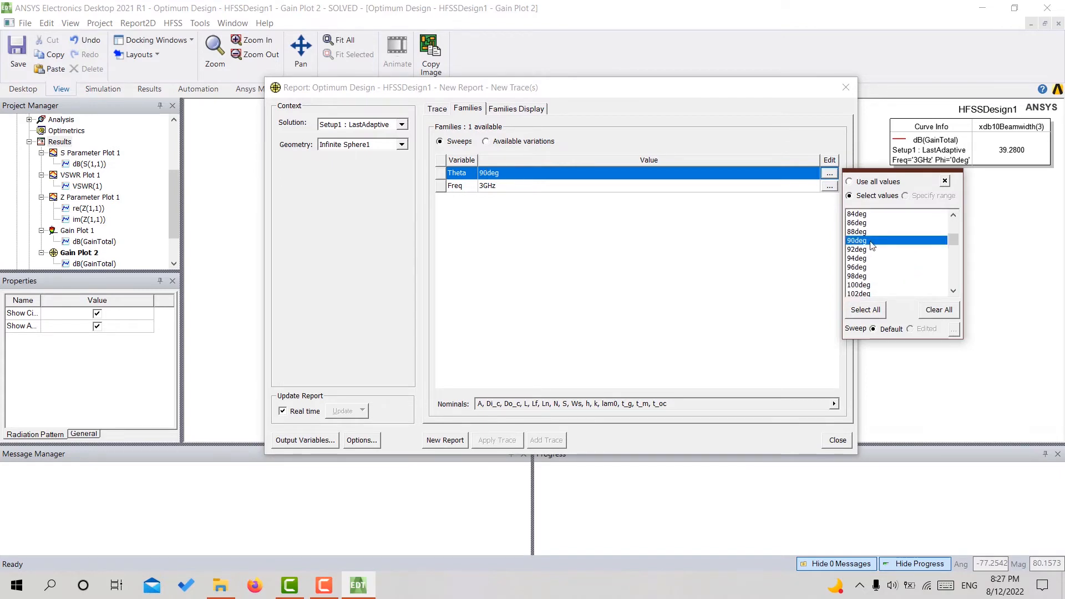
left_click(727, 296)
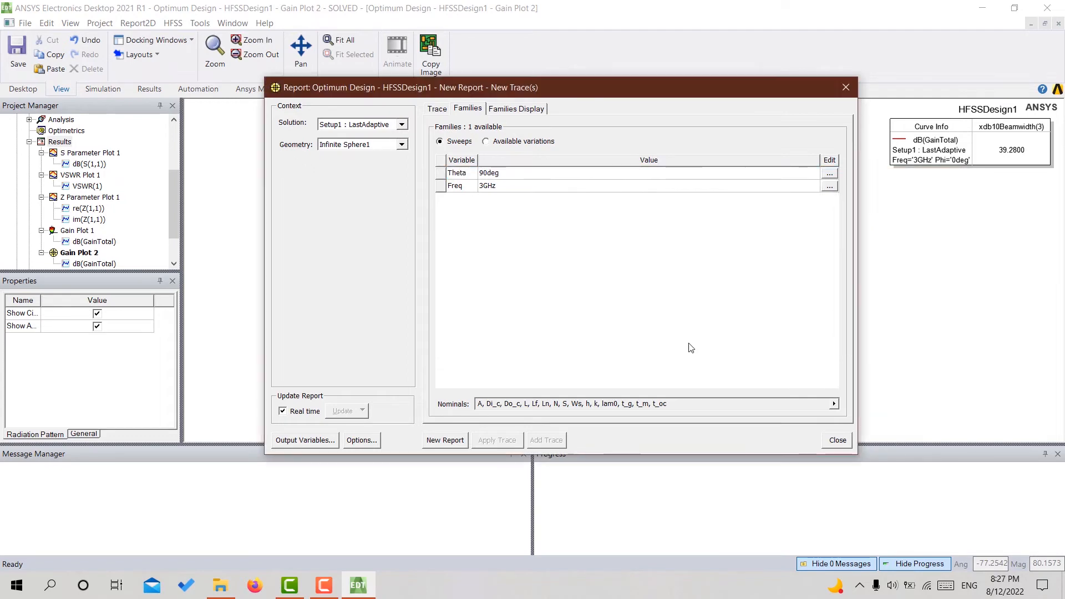
left_click(443, 440)
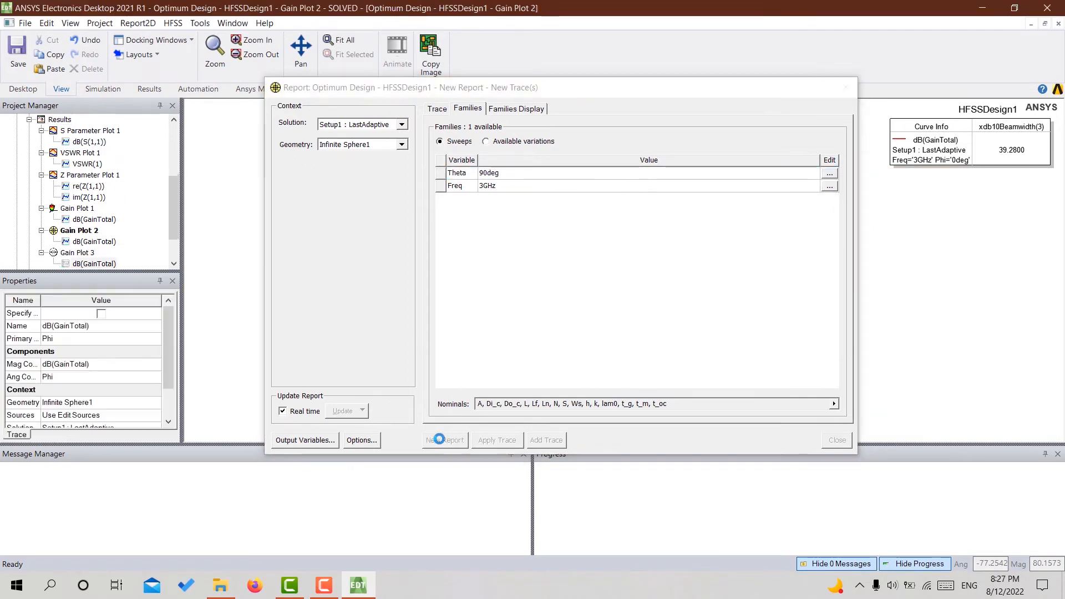
left_click(837, 440)
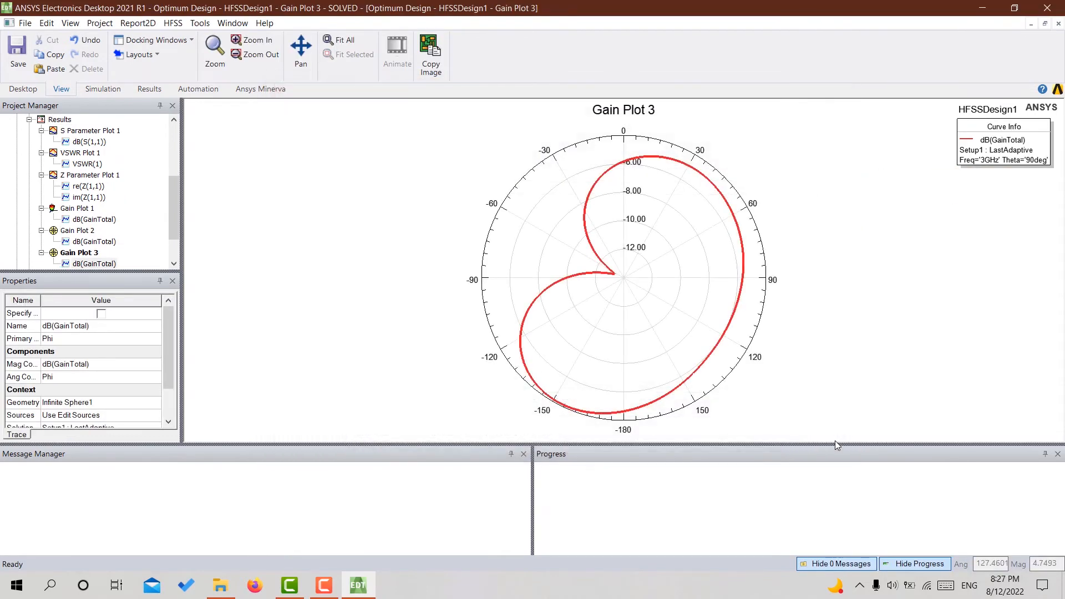
left_click(852, 294)
Create an antenna parameters Rectangular Plot of PeakGain versus Freq using the Setup1 : Sweep solution
left_click(59, 121)
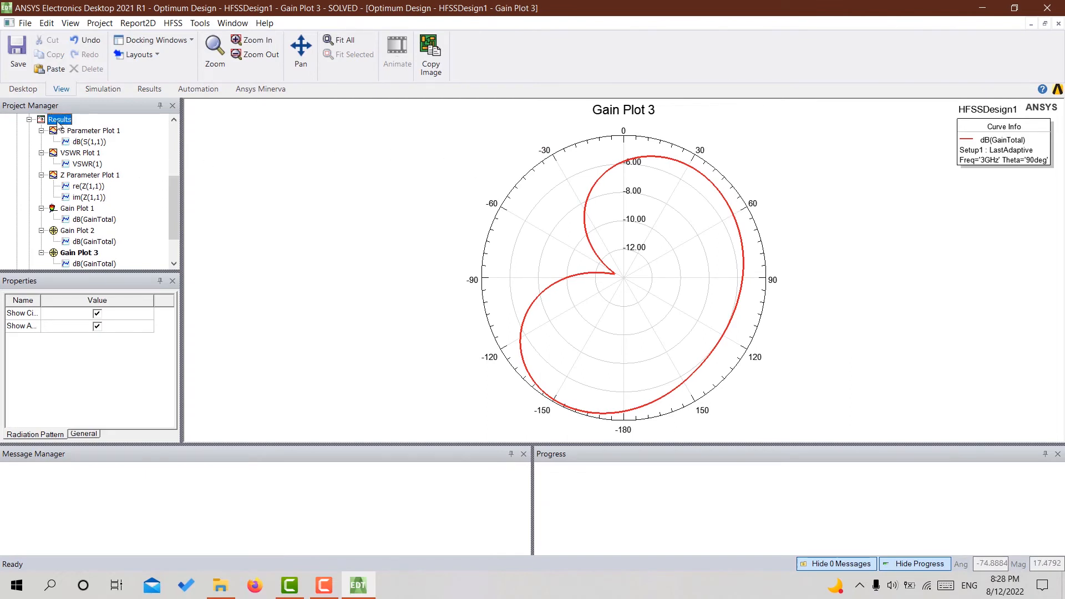
right_click(56, 123)
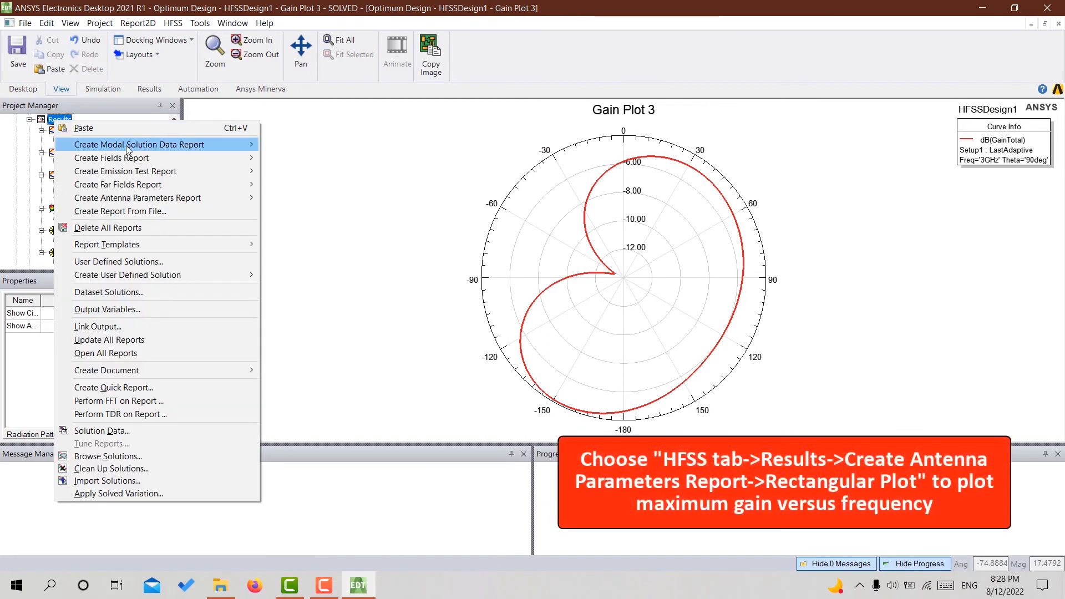
mouse_move(173, 200)
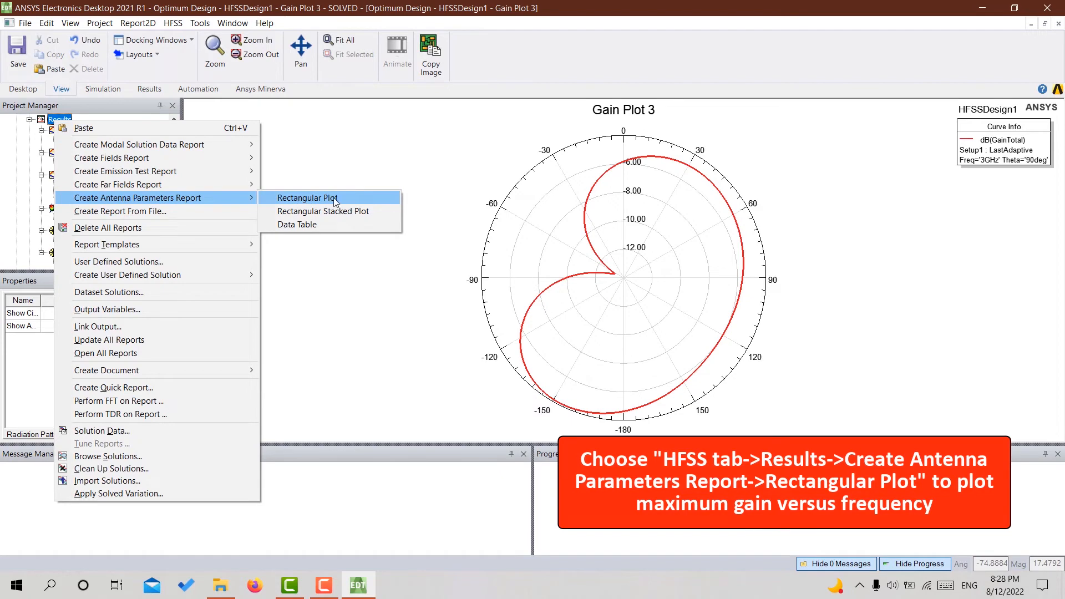
left_click(307, 198)
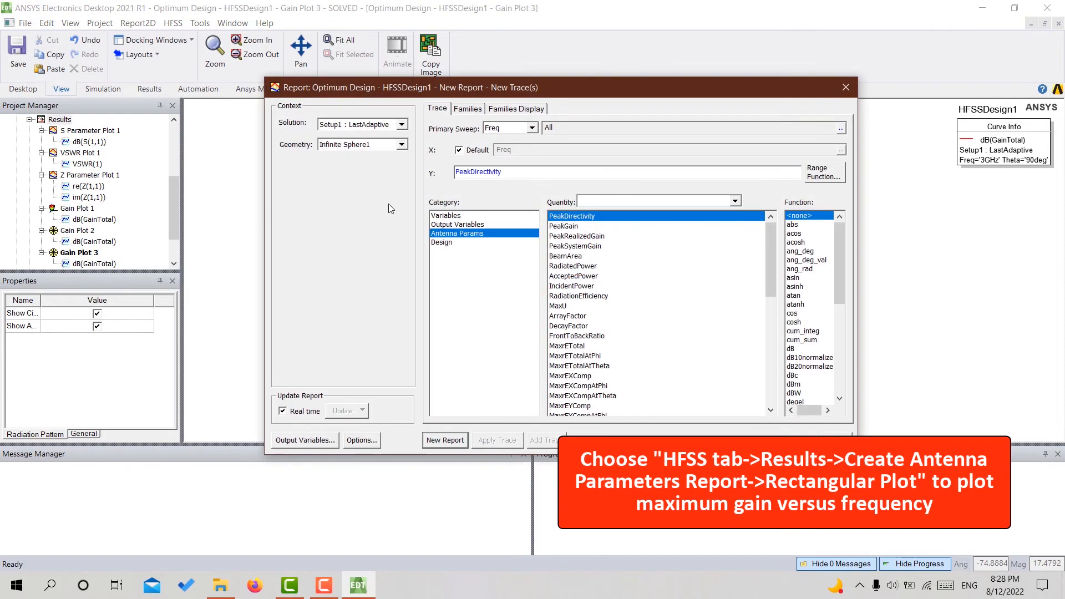
left_click(567, 227)
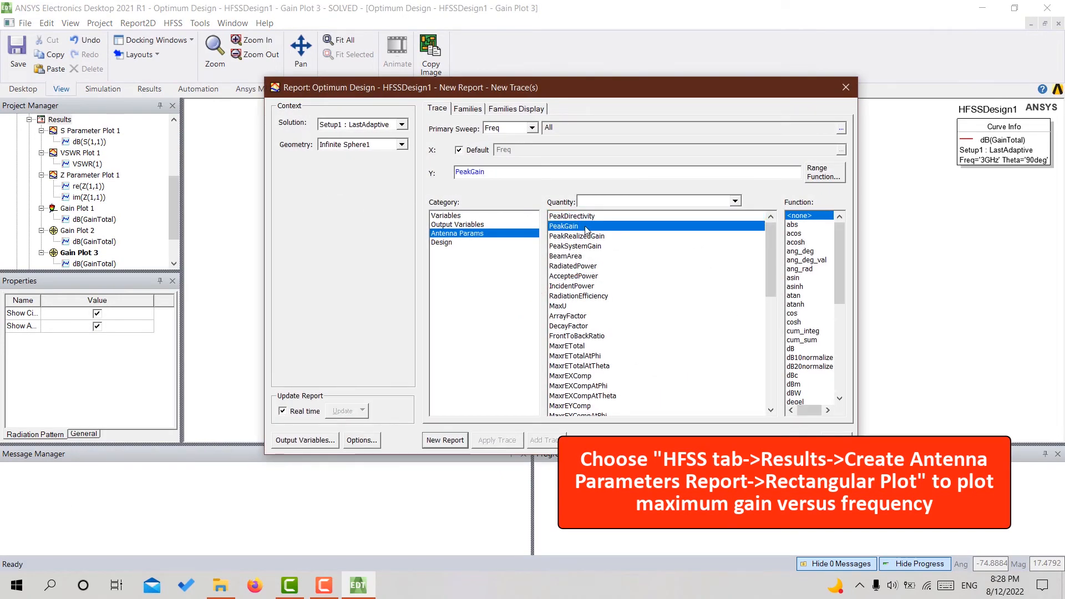
left_click(400, 124)
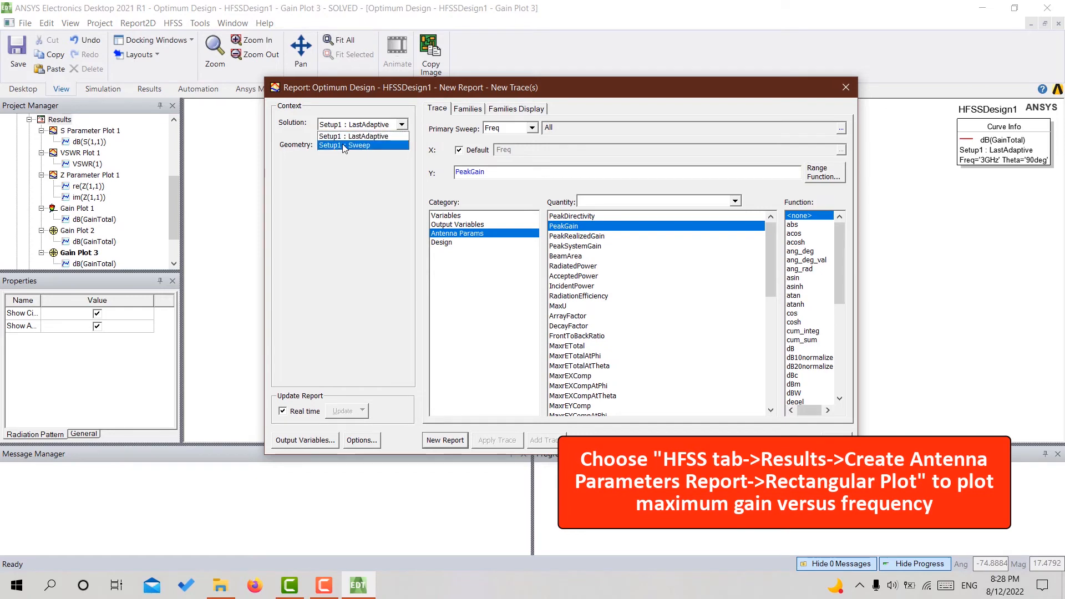
left_click(367, 145)
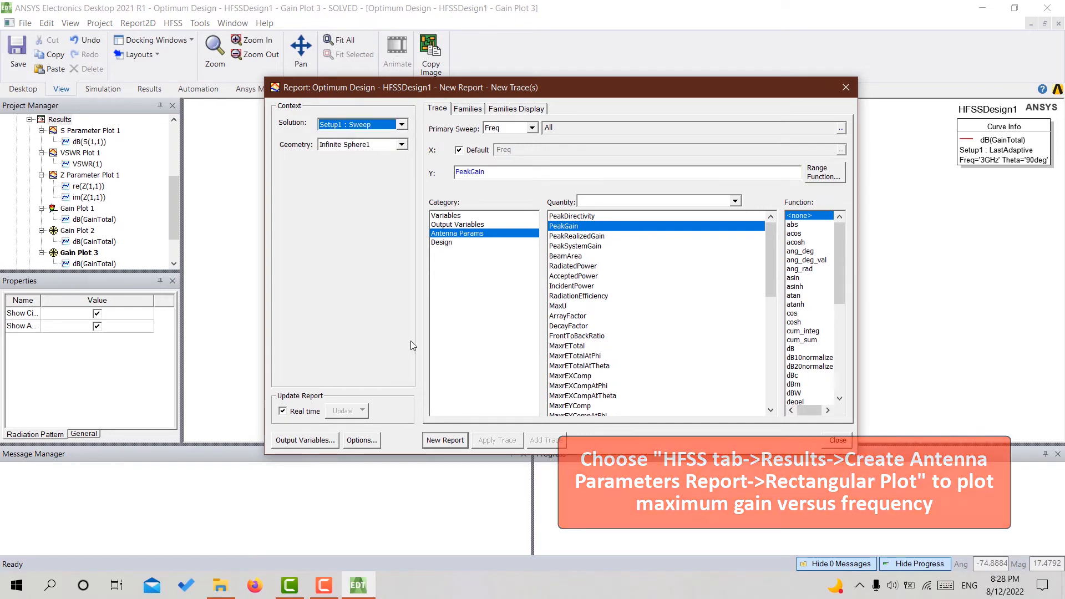
left_click(443, 440)
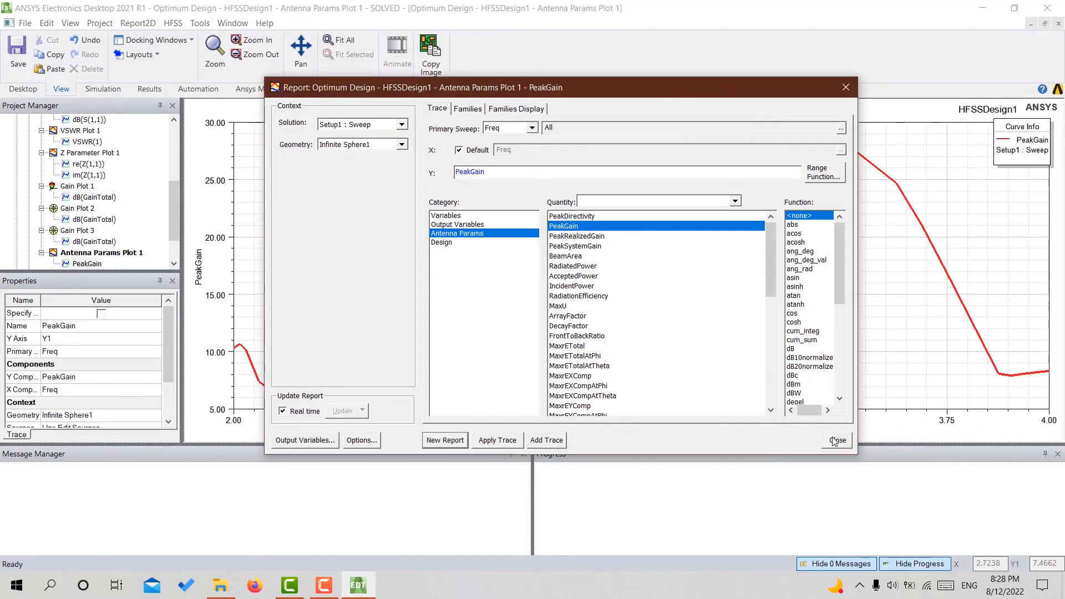
left_click(835, 440)
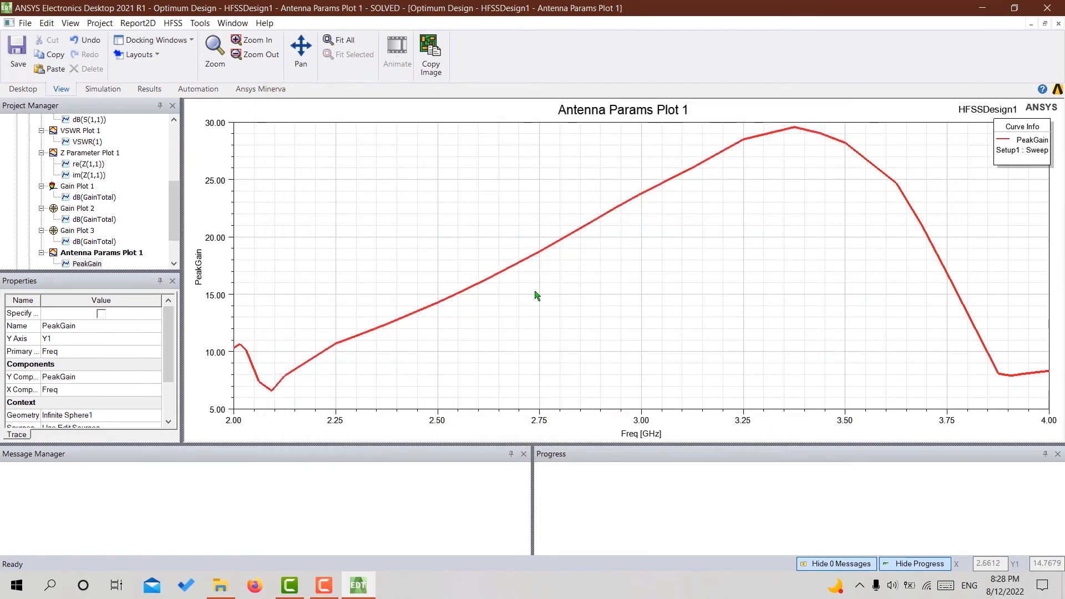
Add an X marker to the PeakGain curve and place it at 3.00 GHz
right_click(709, 287)
mouse_move(732, 291)
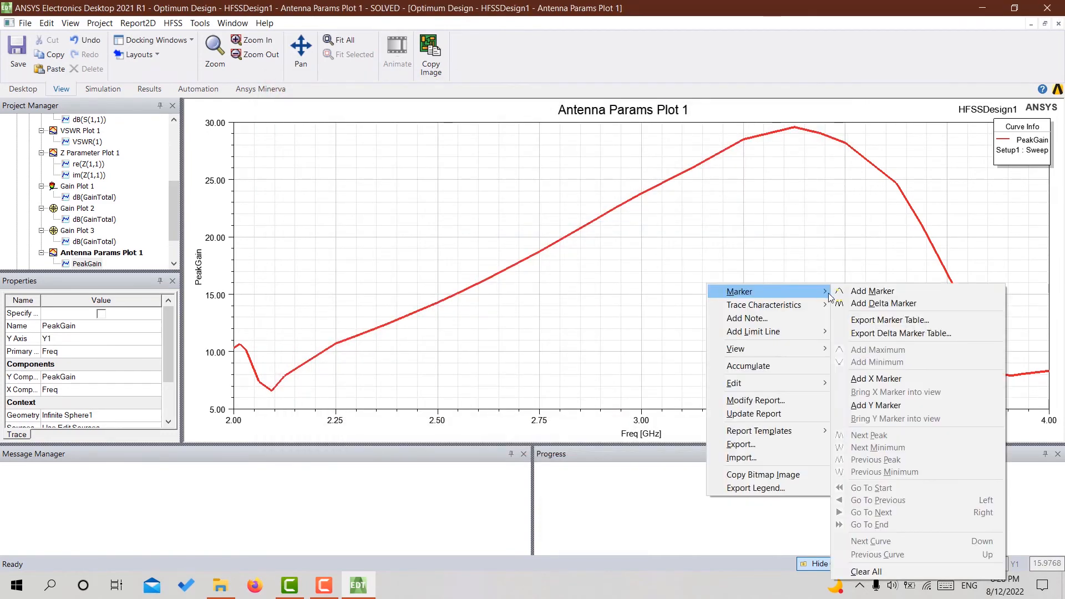
left_click(876, 378)
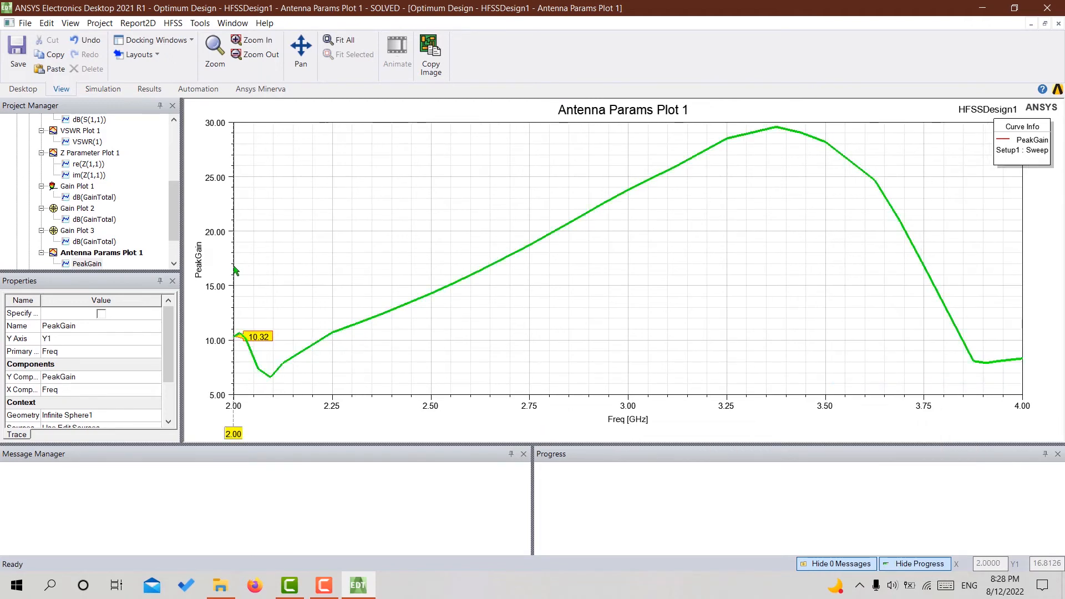
mouse_move(234, 271)
left_mouse_down()
mouse_move(471, 280)
mouse_move(629, 344)
left_mouse_up()
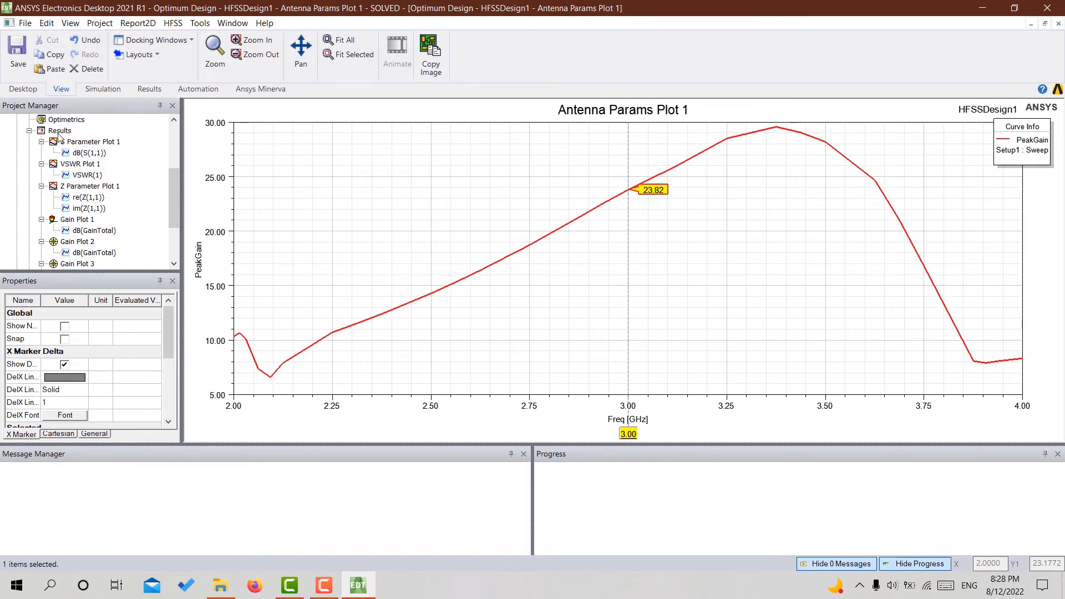
Set up a far-field Rectangular Plot of mag(AxialRatioValue) with Freq as the primary sweep and Setup1 : Sweep as the solution
left_click(59, 120)
right_click(58, 120)
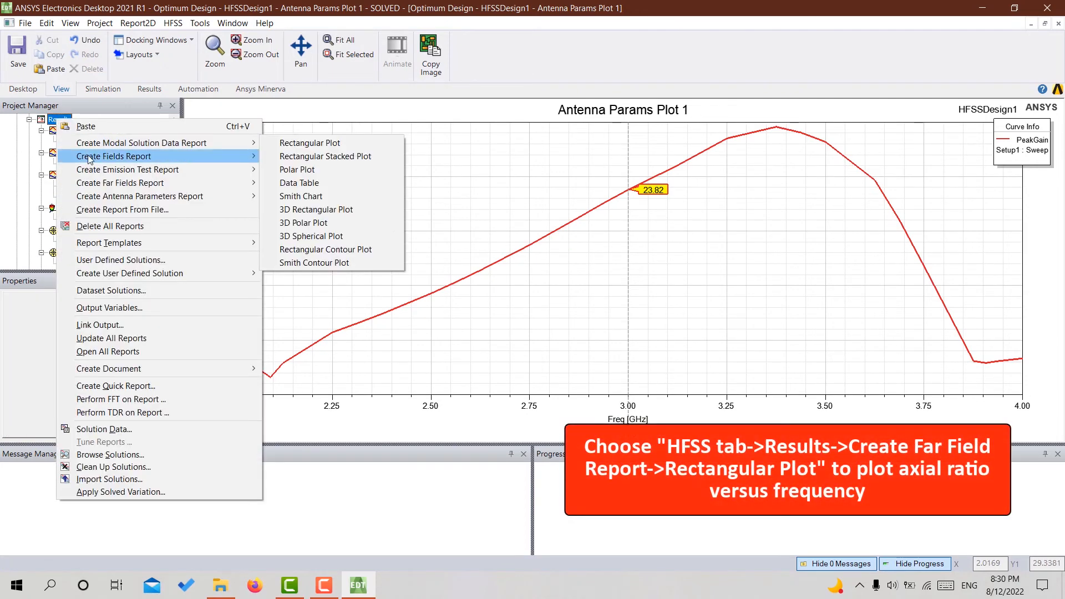
mouse_move(143, 184)
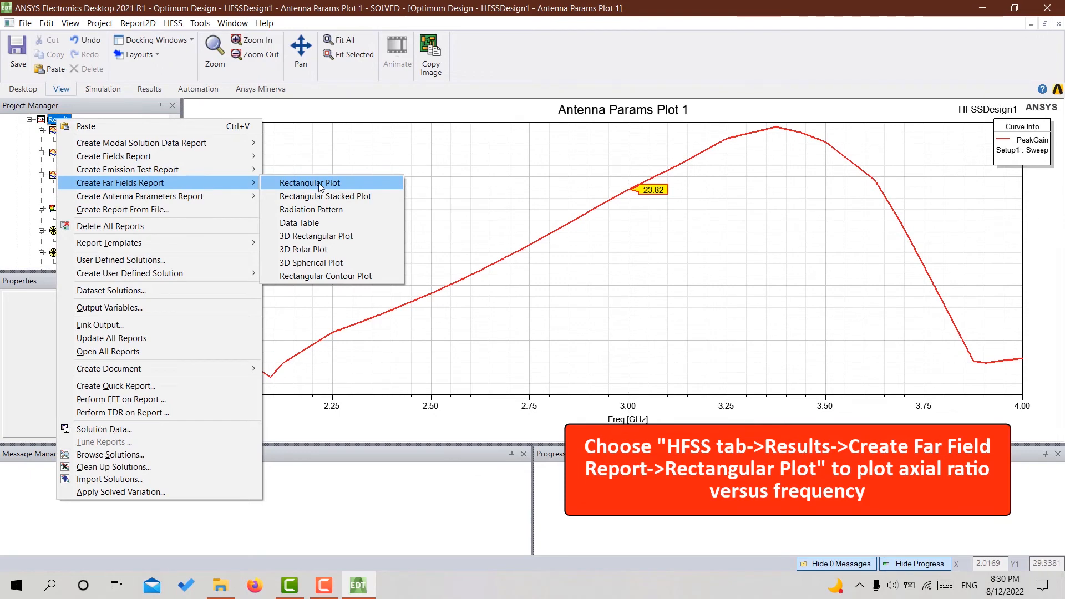
left_click(368, 182)
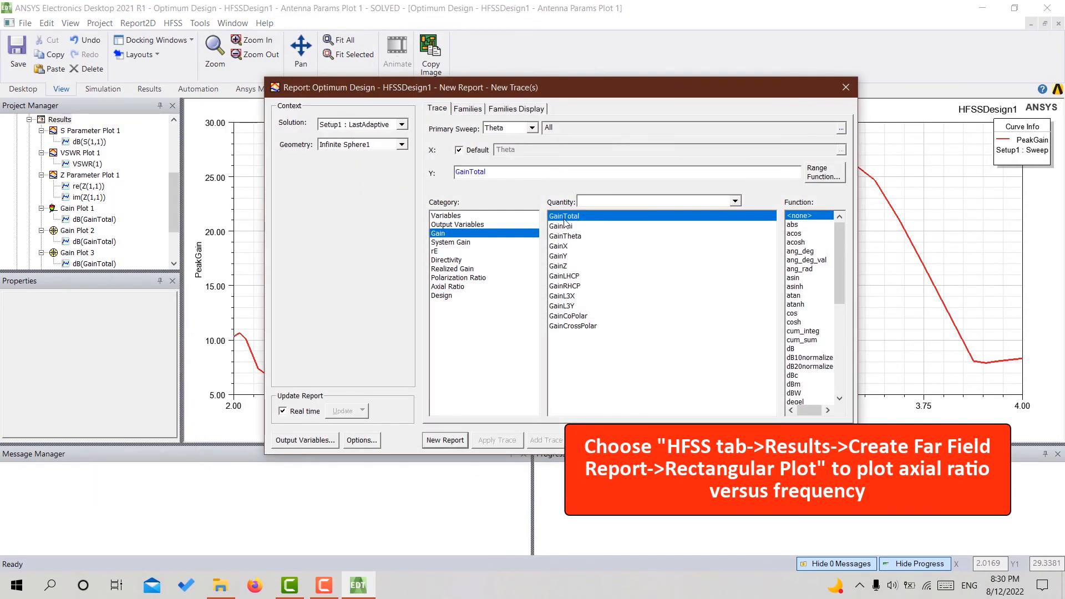
left_click(448, 287)
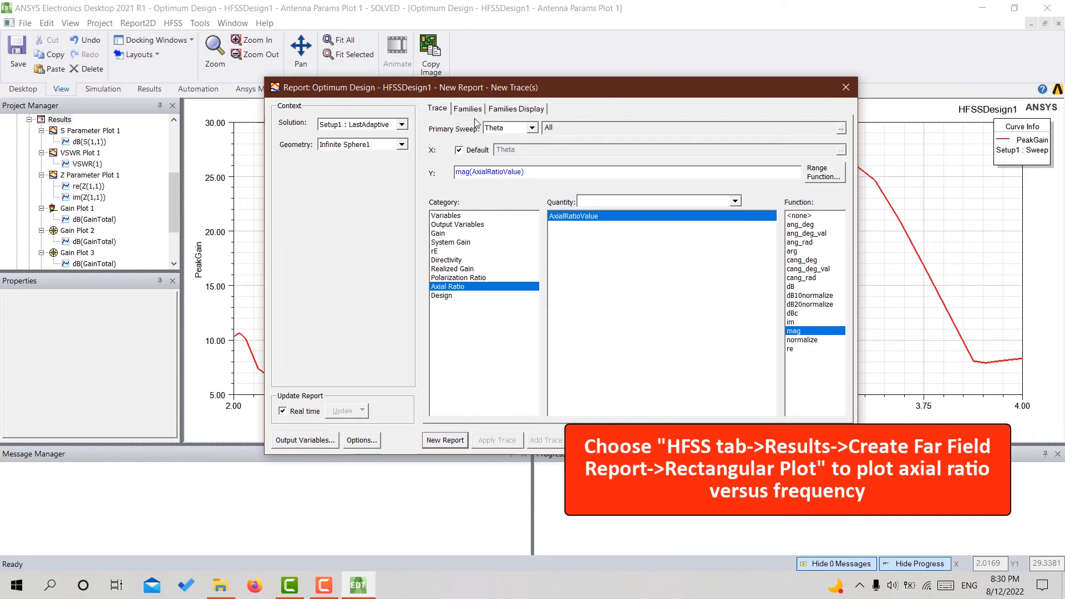
left_click(497, 128)
left_click(510, 156)
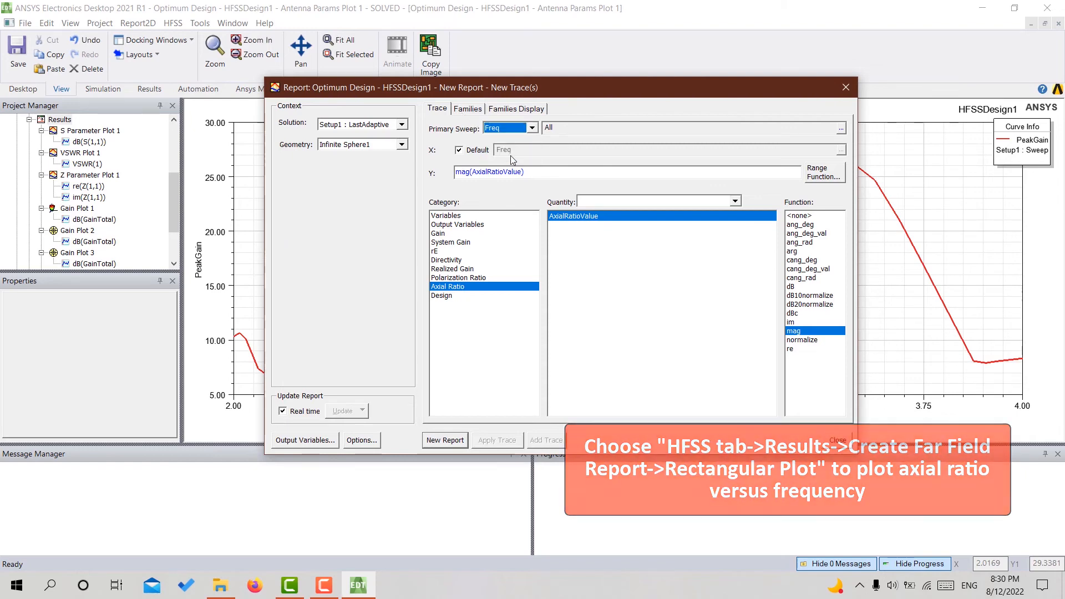
left_click(380, 125)
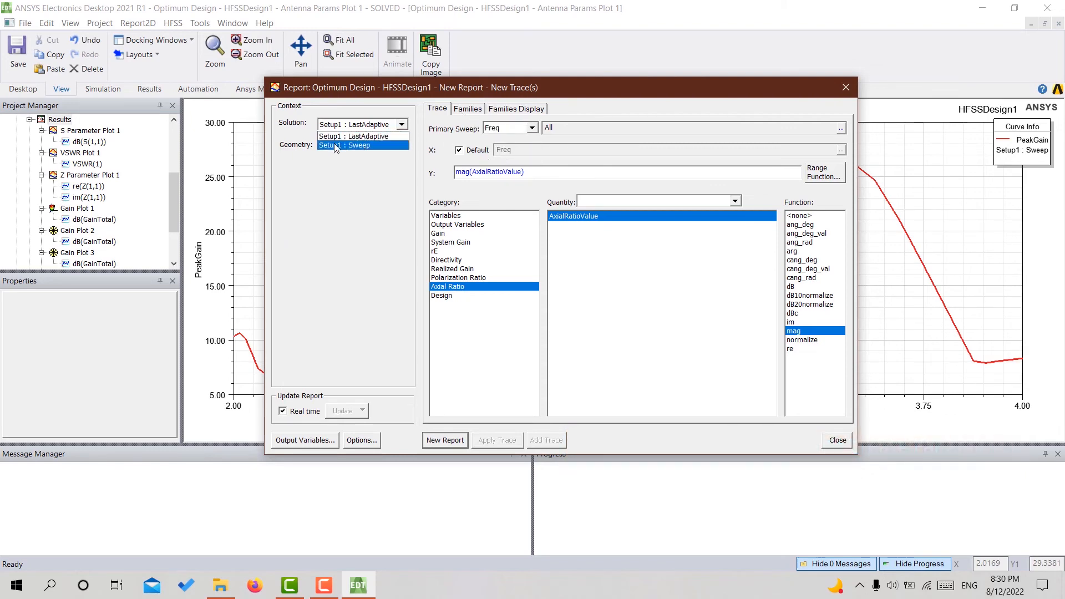
left_click(343, 146)
Restrict Phi and Theta to 0deg in the report's families and generate the axial ratio plot
left_click(468, 108)
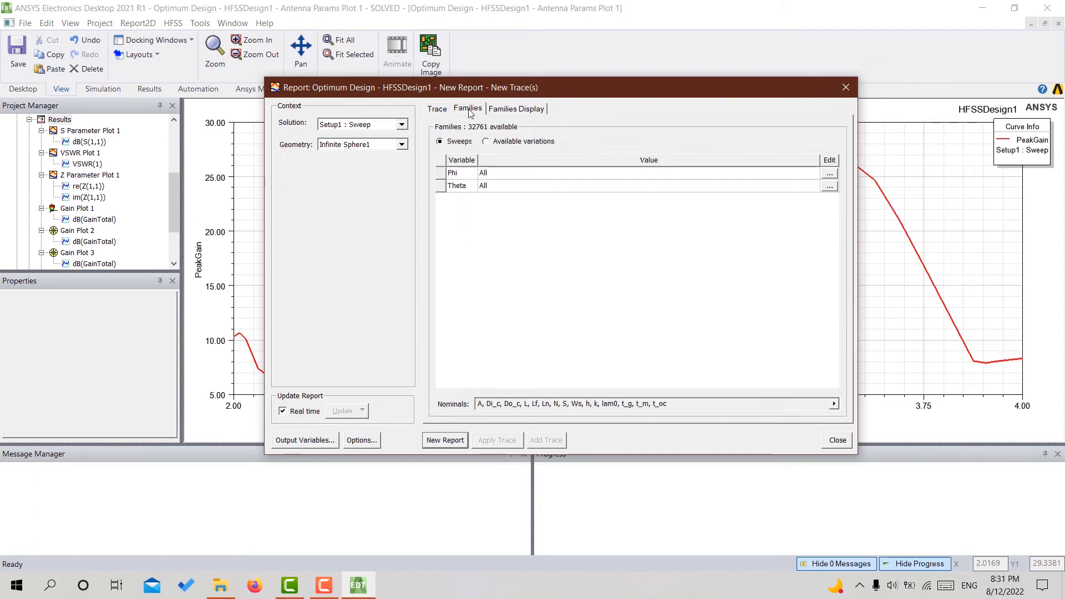
left_click(785, 174)
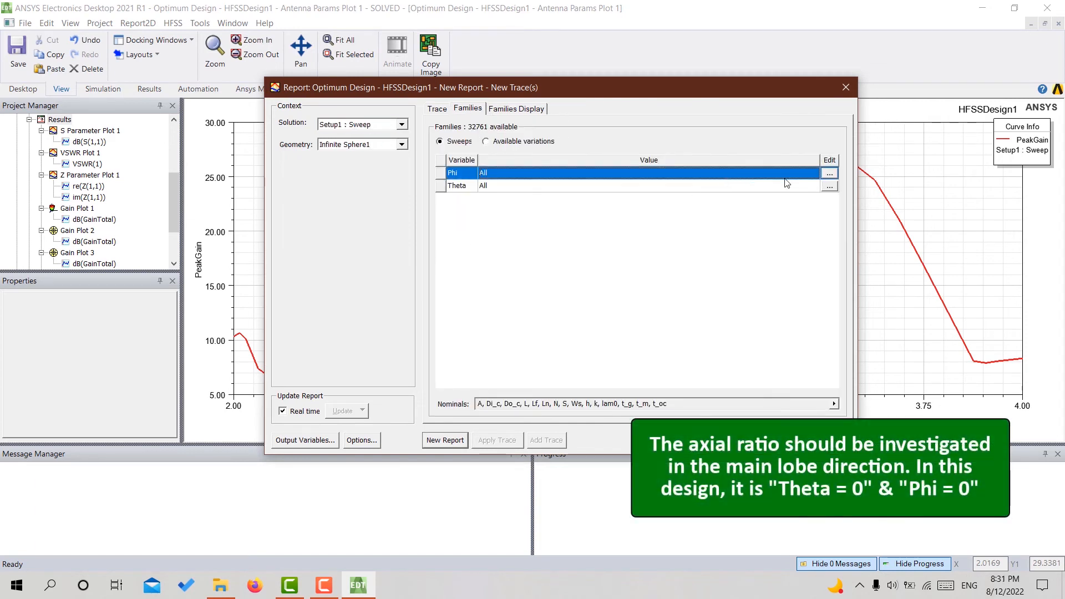
left_click(829, 174)
left_click(863, 197)
left_click(855, 214)
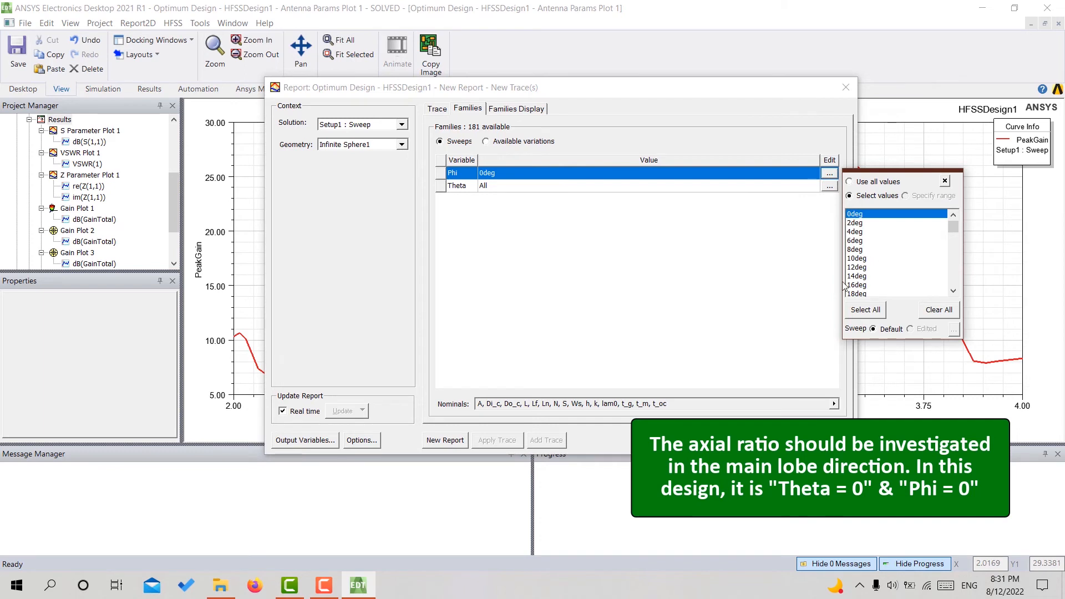
left_click(535, 187)
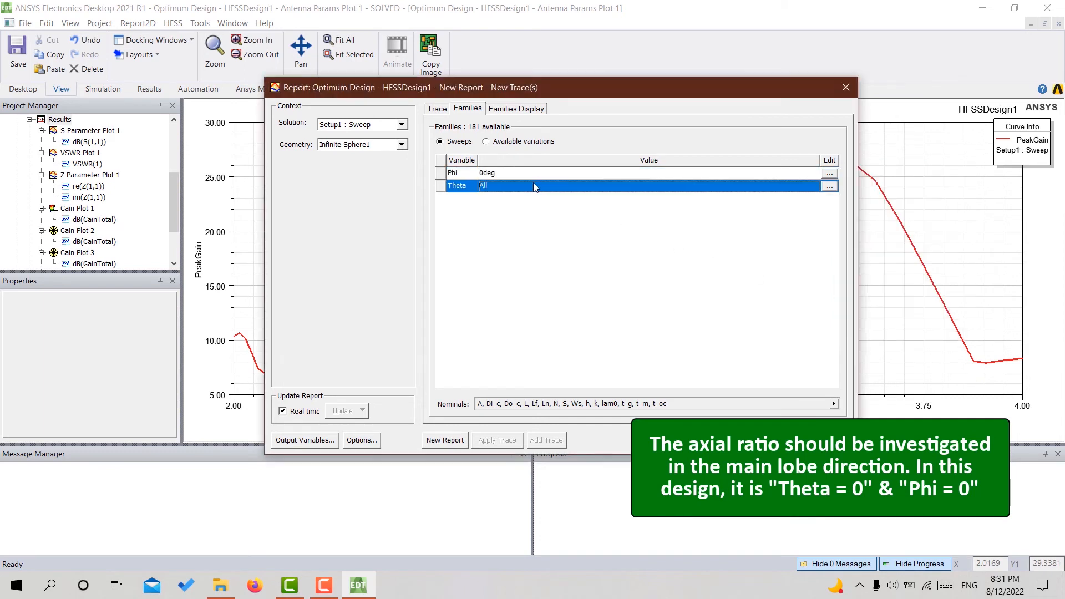
left_click(830, 187)
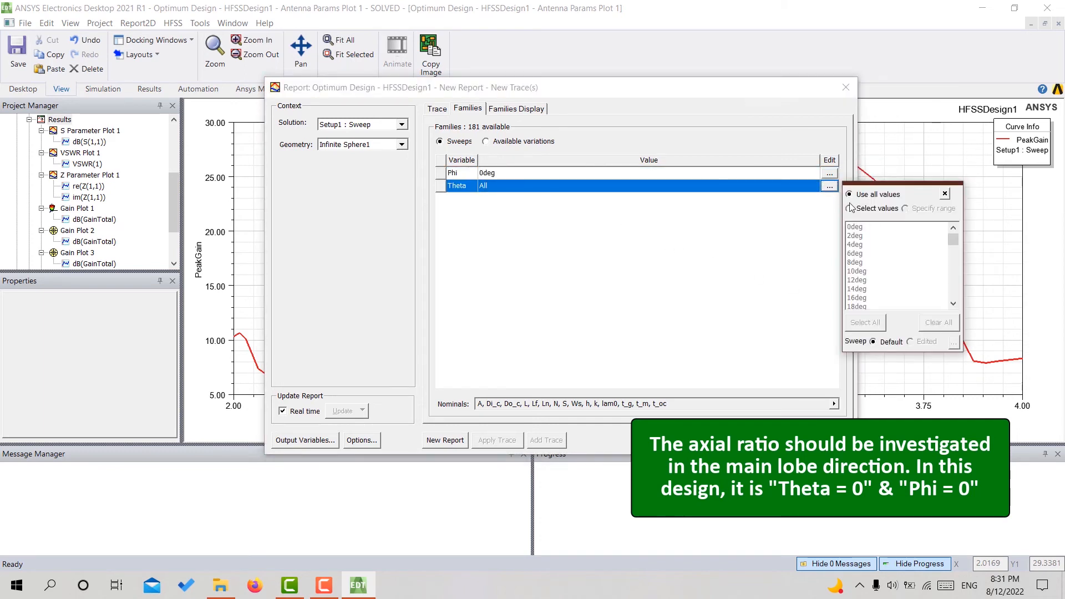
left_click(849, 209)
left_click(854, 227)
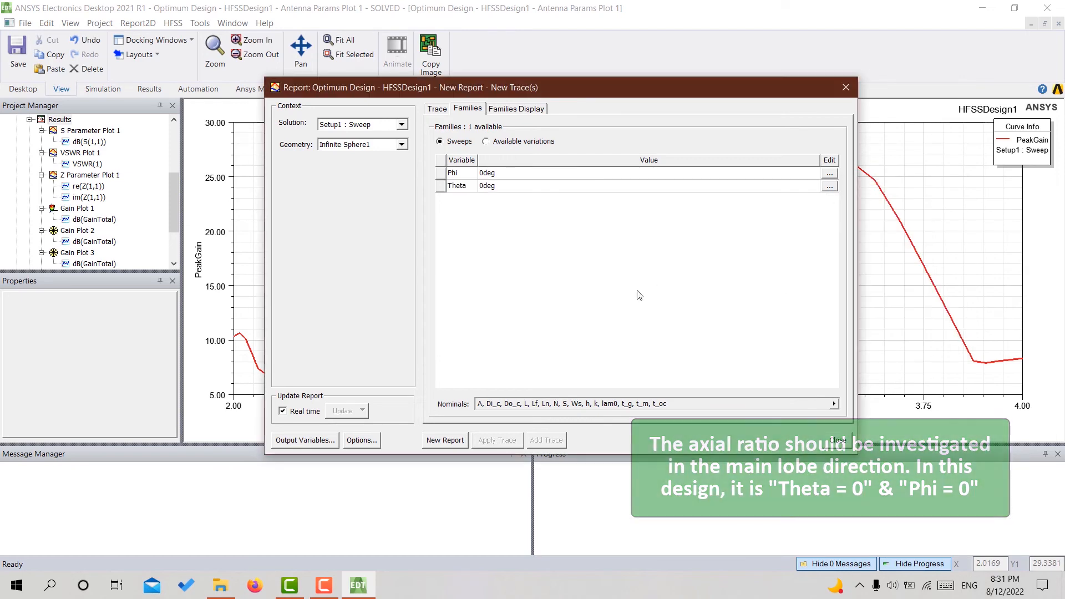
left_click(438, 110)
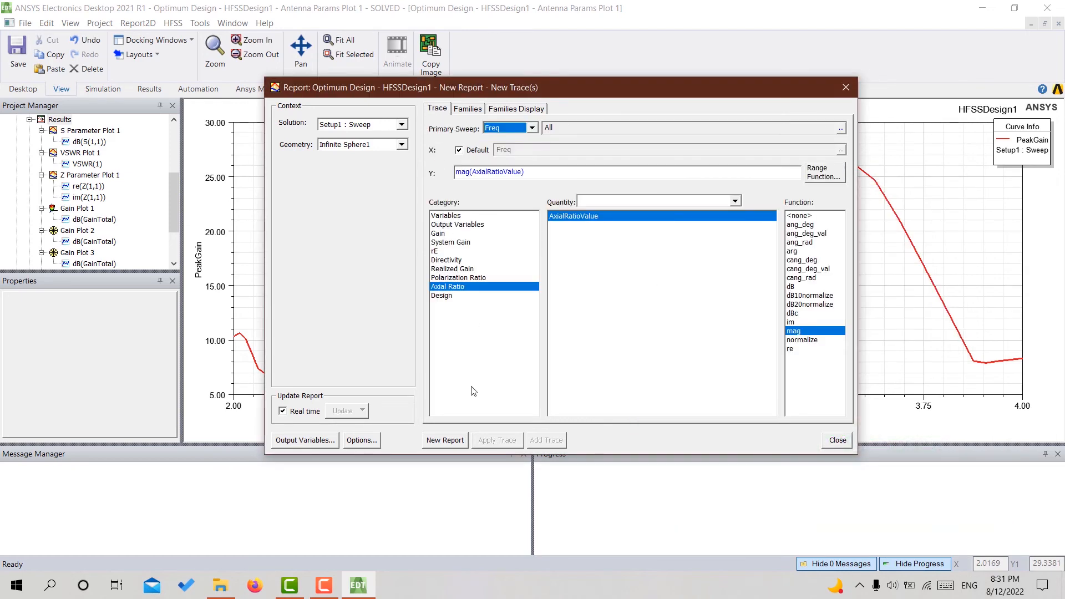
left_click(446, 440)
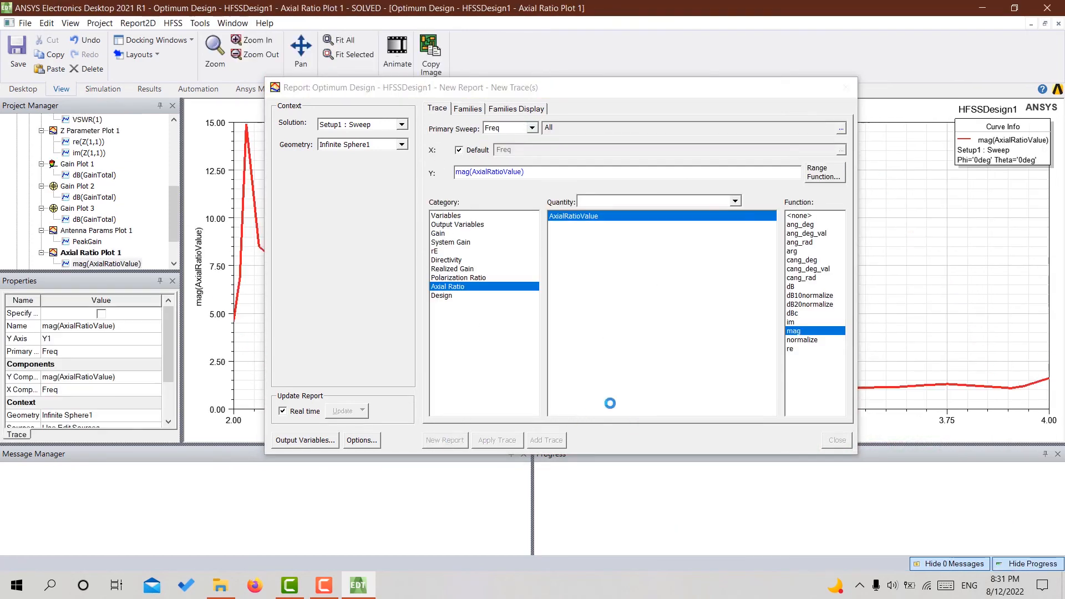
left_click(834, 441)
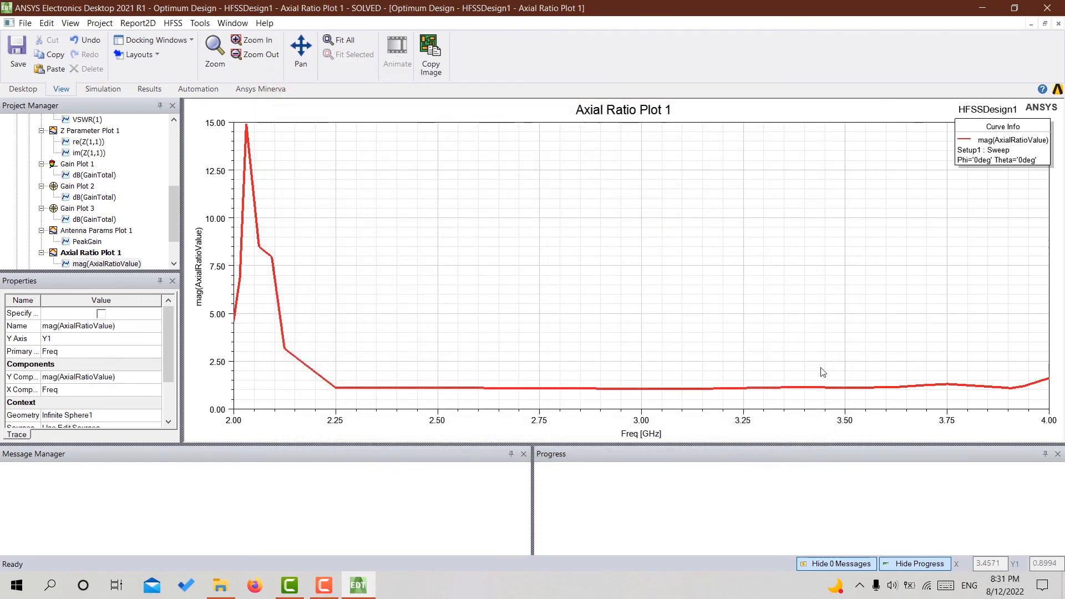
Add an X marker to the axial ratio curve and place it at 3.00 GHz
right_click(571, 273)
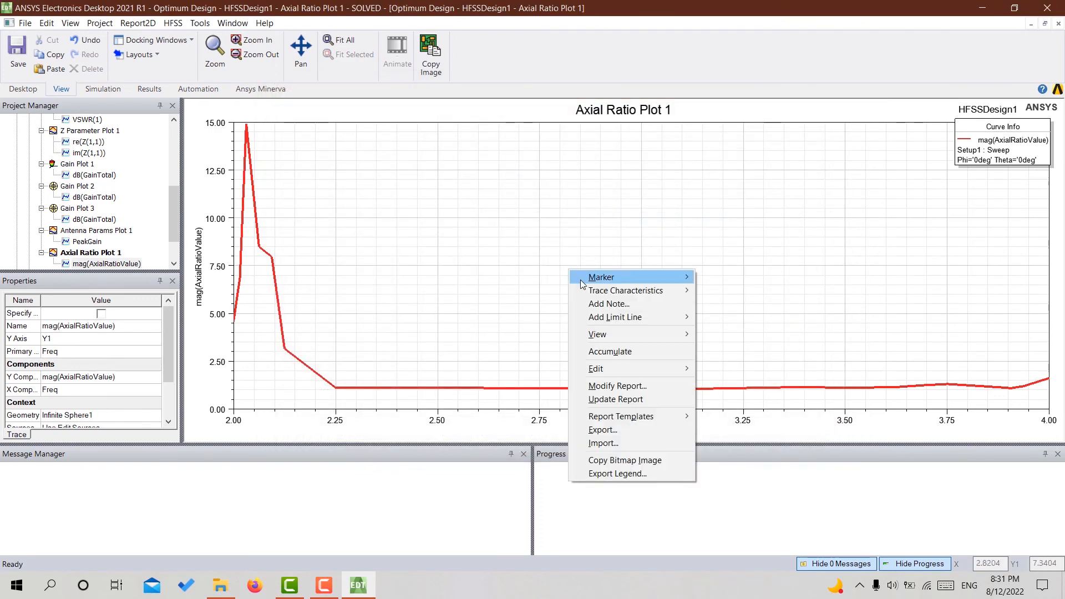
mouse_move(685, 276)
left_click(738, 364)
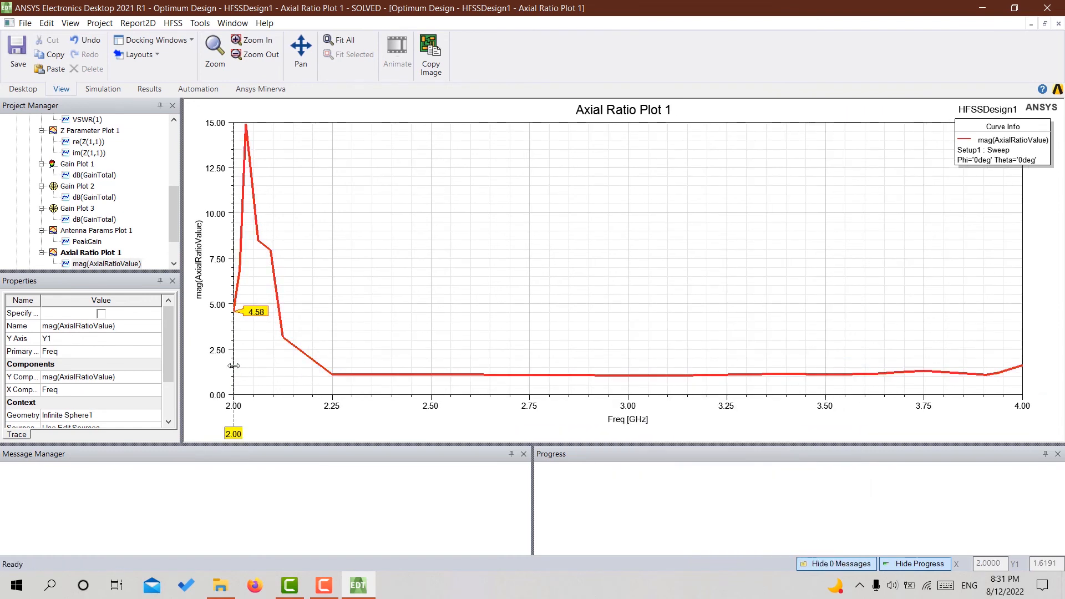
mouse_move(235, 366)
left_mouse_down()
mouse_move(526, 388)
mouse_move(629, 420)
left_mouse_up()
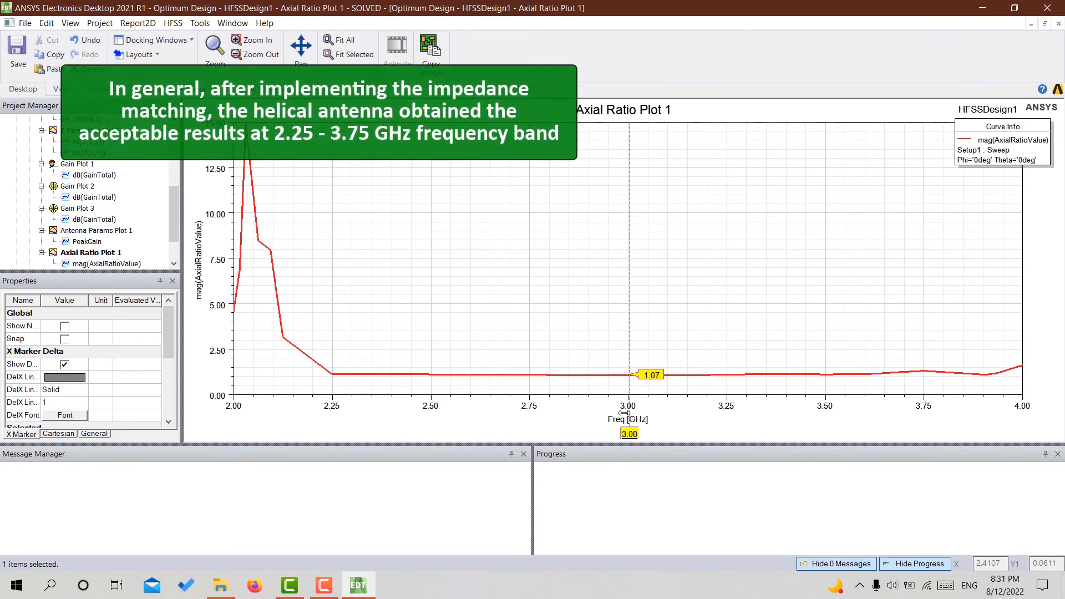
Change the axial ratio trace's function to dB and apply it to the existing plot
double_click(129, 263)
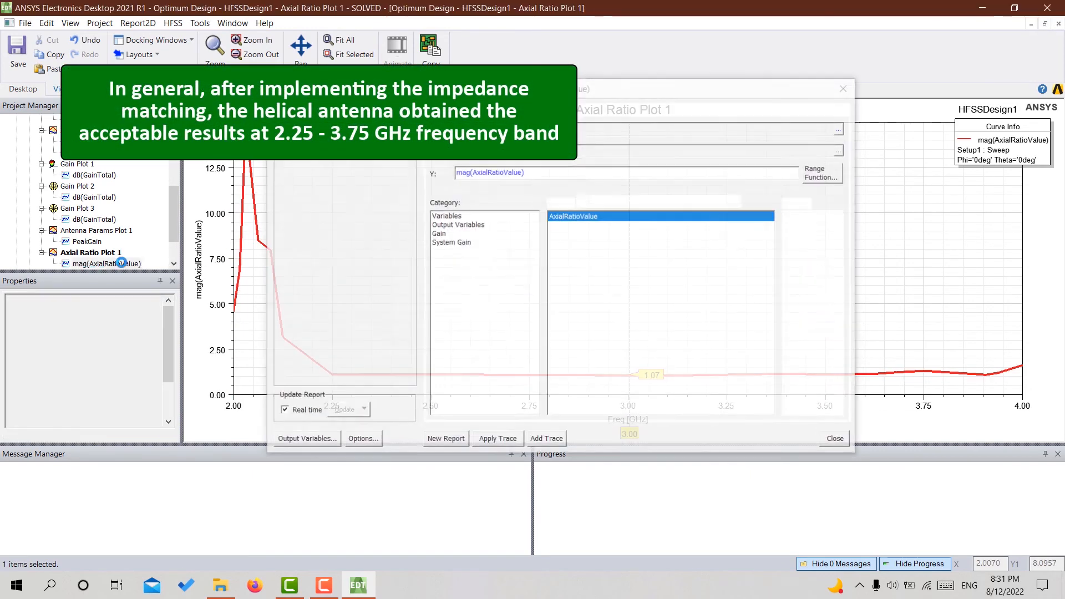
left_click(795, 287)
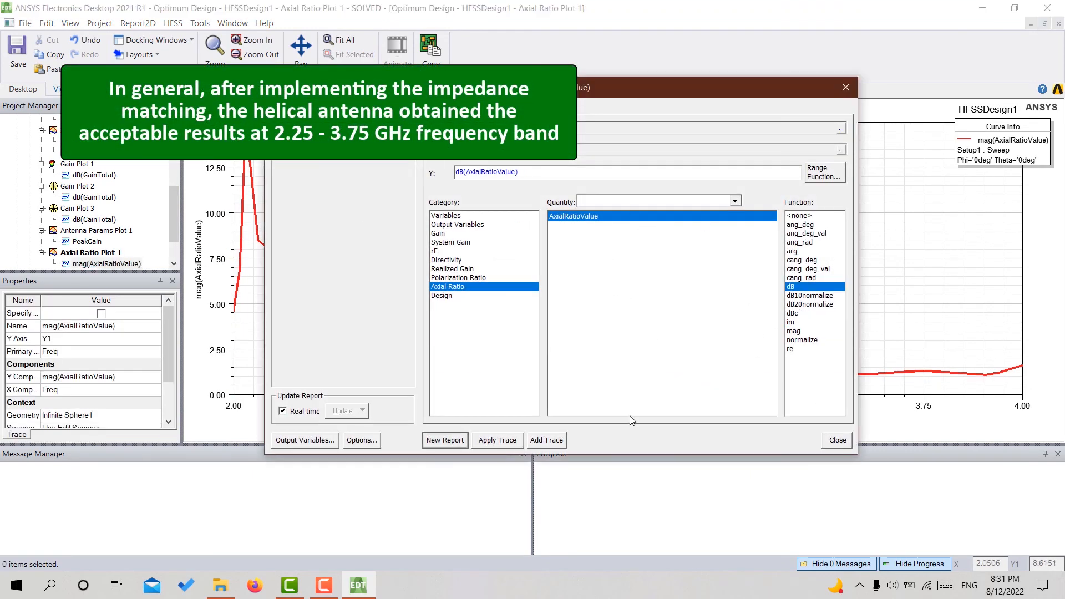
left_click(494, 441)
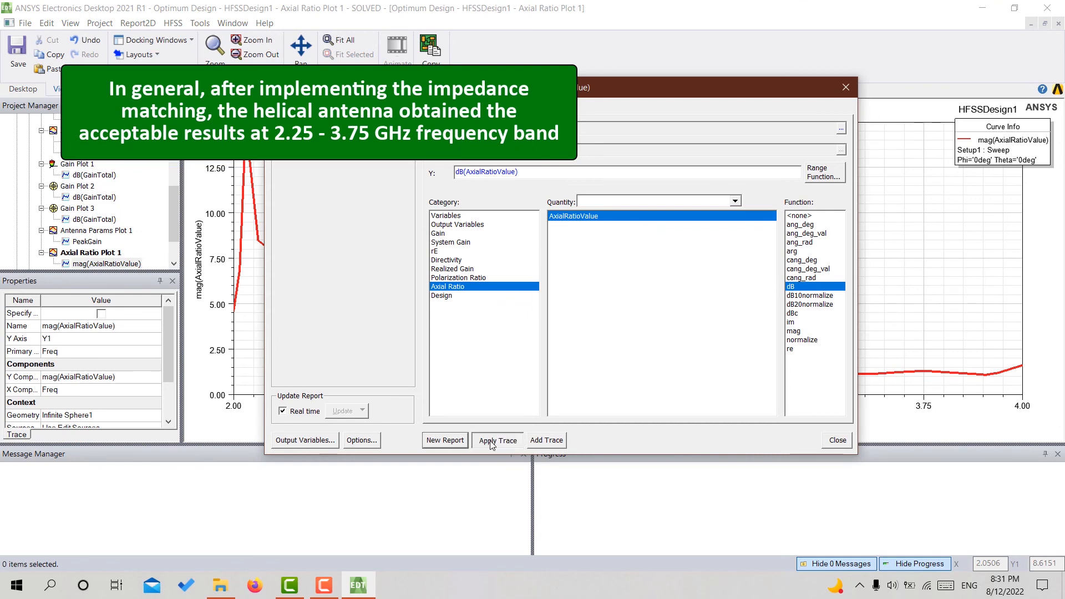
left_click(836, 440)
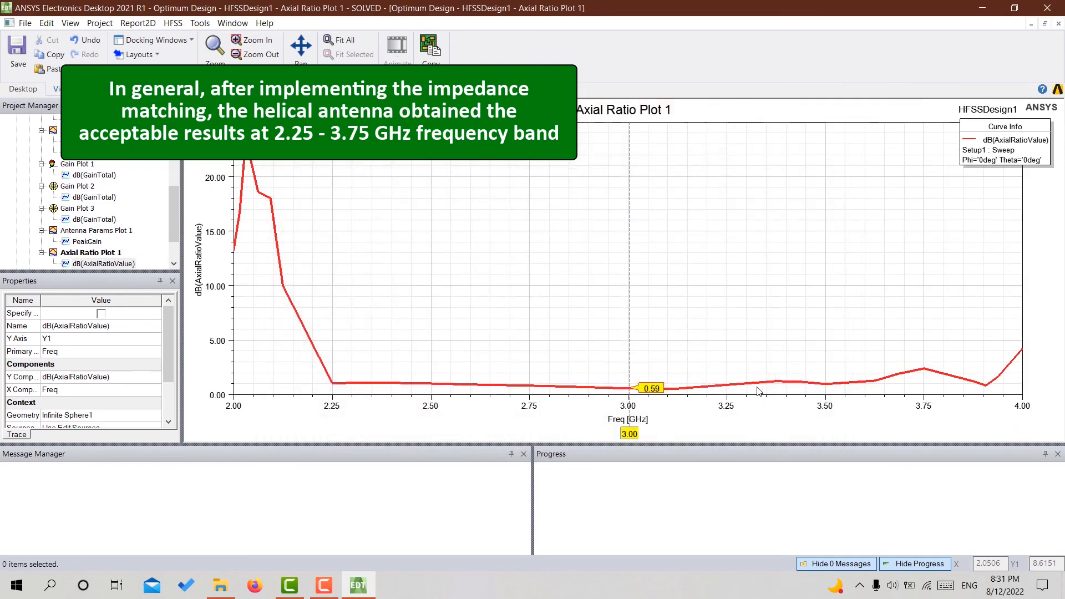
left_click(629, 345)
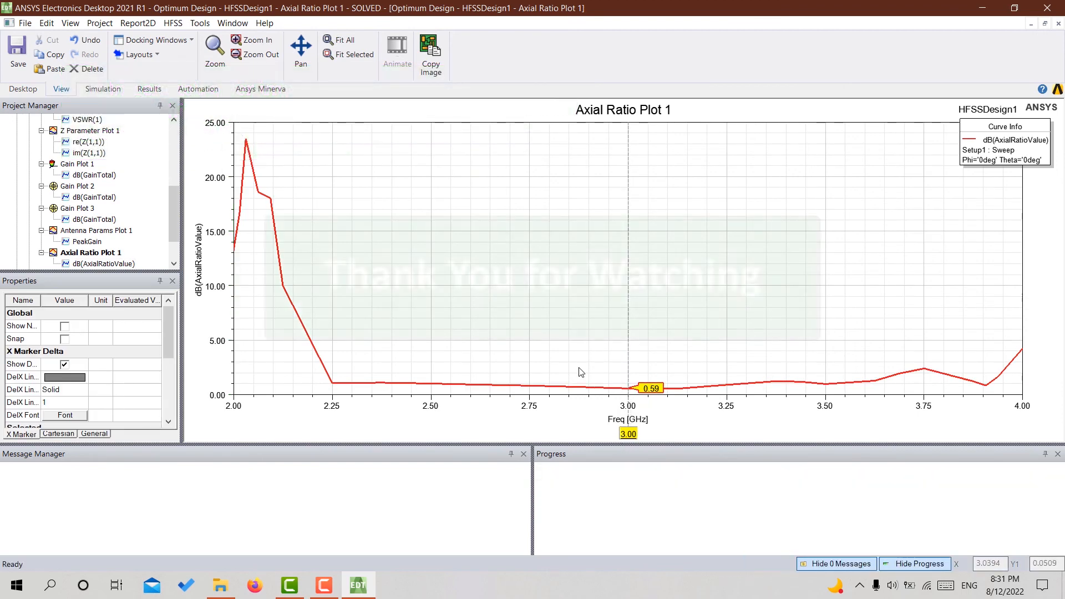
left_click(469, 242)
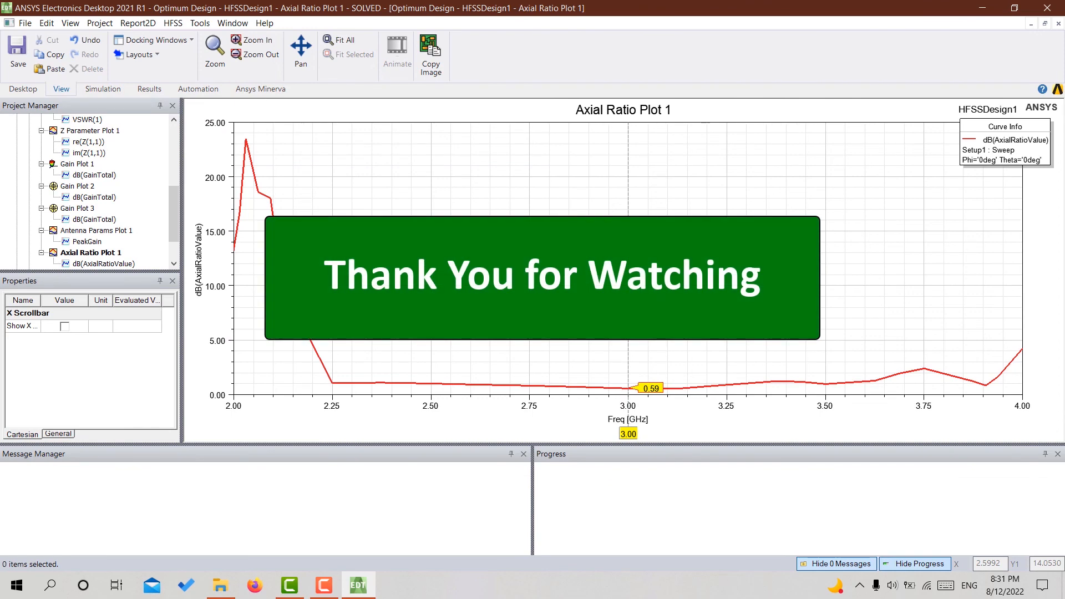